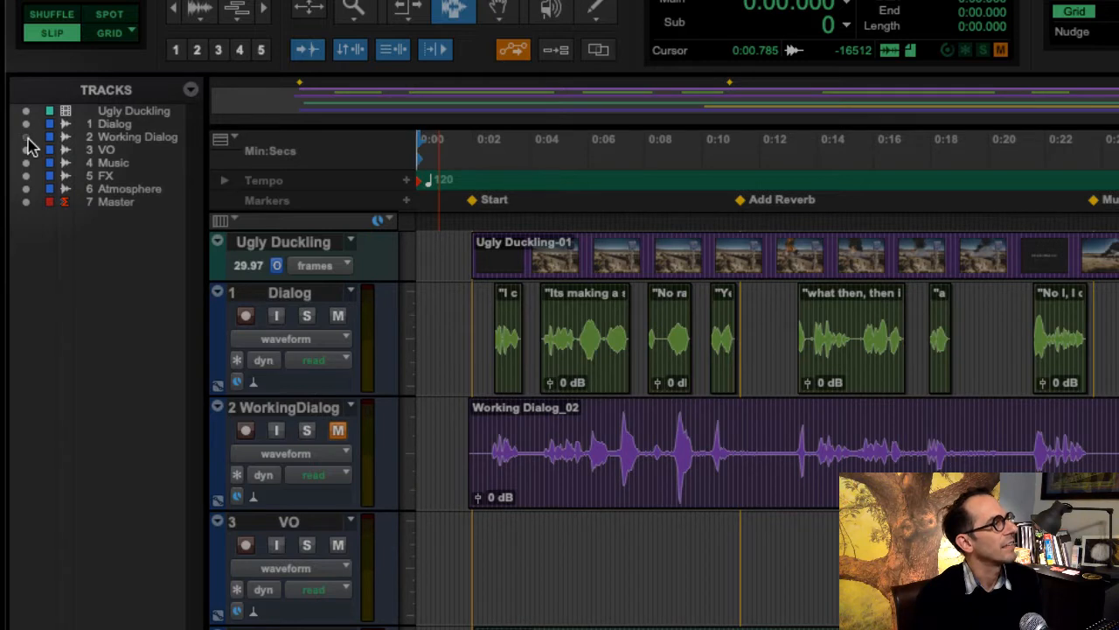
Step: Toggle the Working Dialog track's visibility off and on, and select across the Dialog and Working Dialog tracks to compare their clips
left_click(27, 138)
left_click(26, 138)
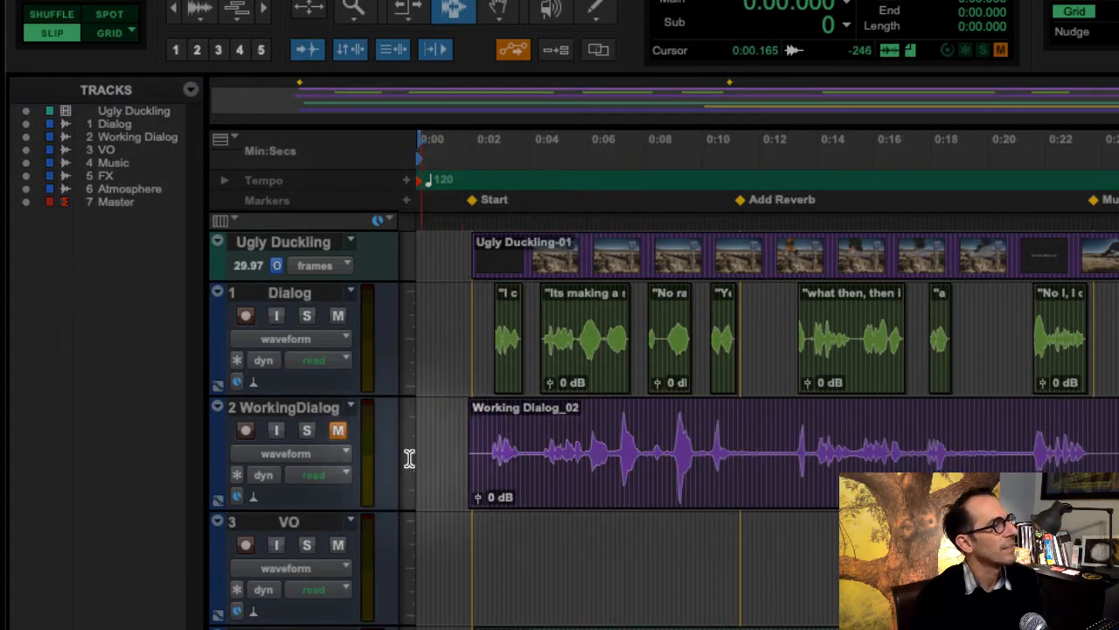
left_click_drag(442, 460, 1115, 441)
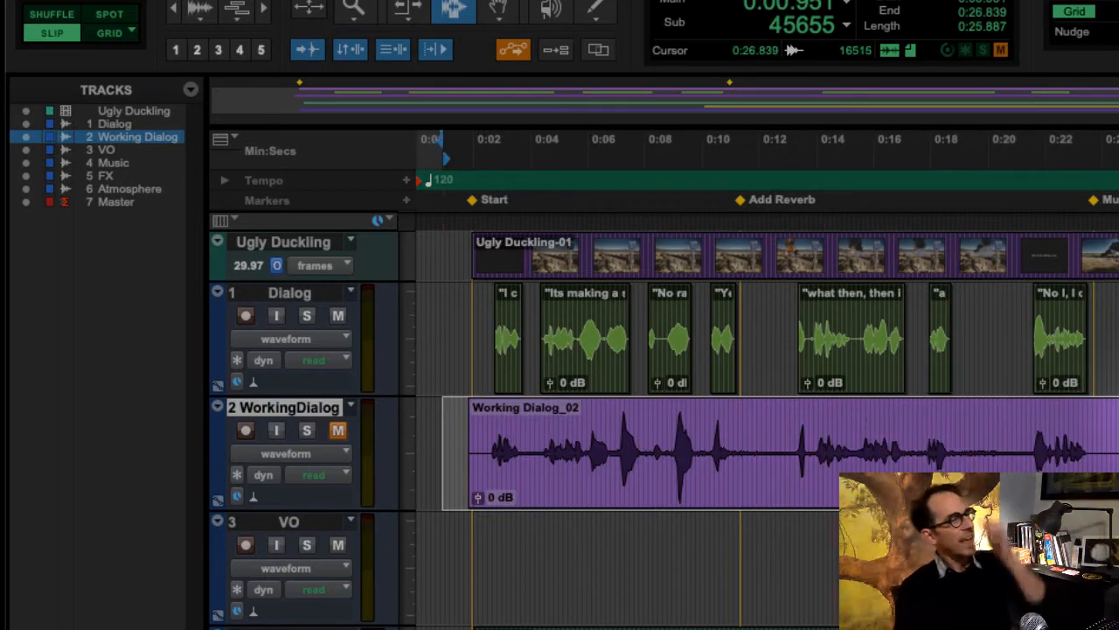
left_click_drag(453, 329, 1114, 330)
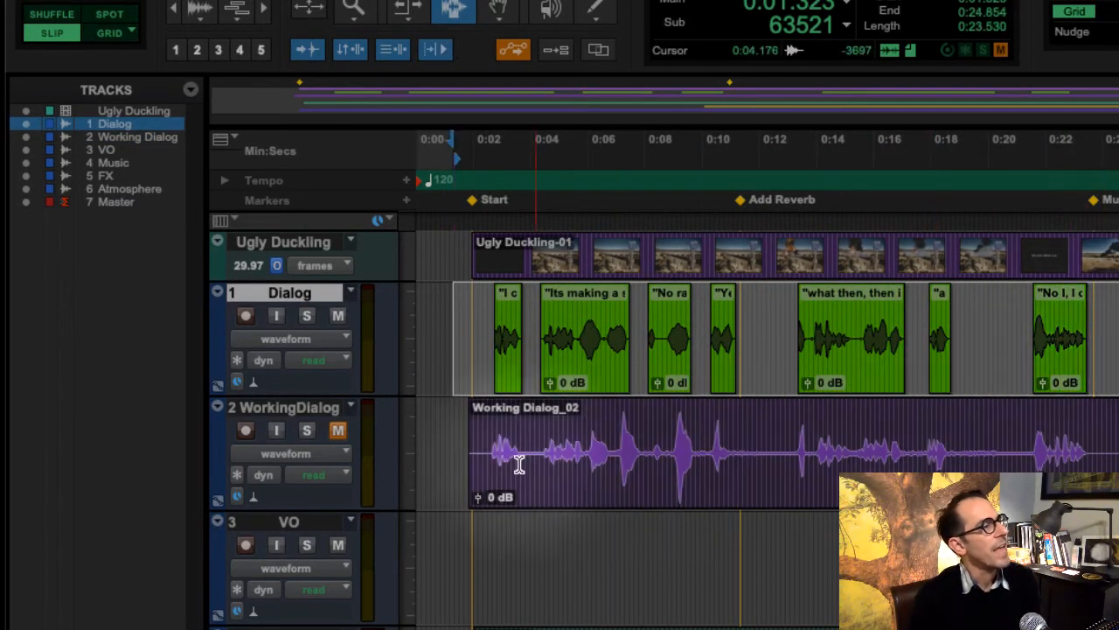
left_click_drag(441, 440, 1118, 437)
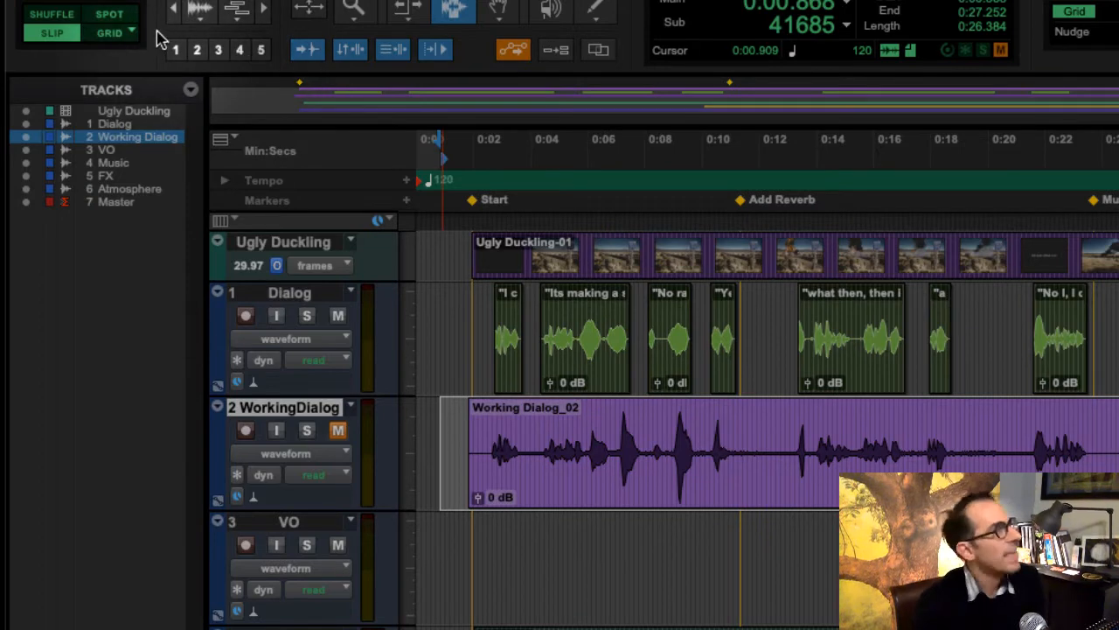
Step: Compare the "Its making a sound like rah rah" clip with the matching phrase in Working Dialog_02 by selecting each range
left_click(262, 9)
left_click(263, 9)
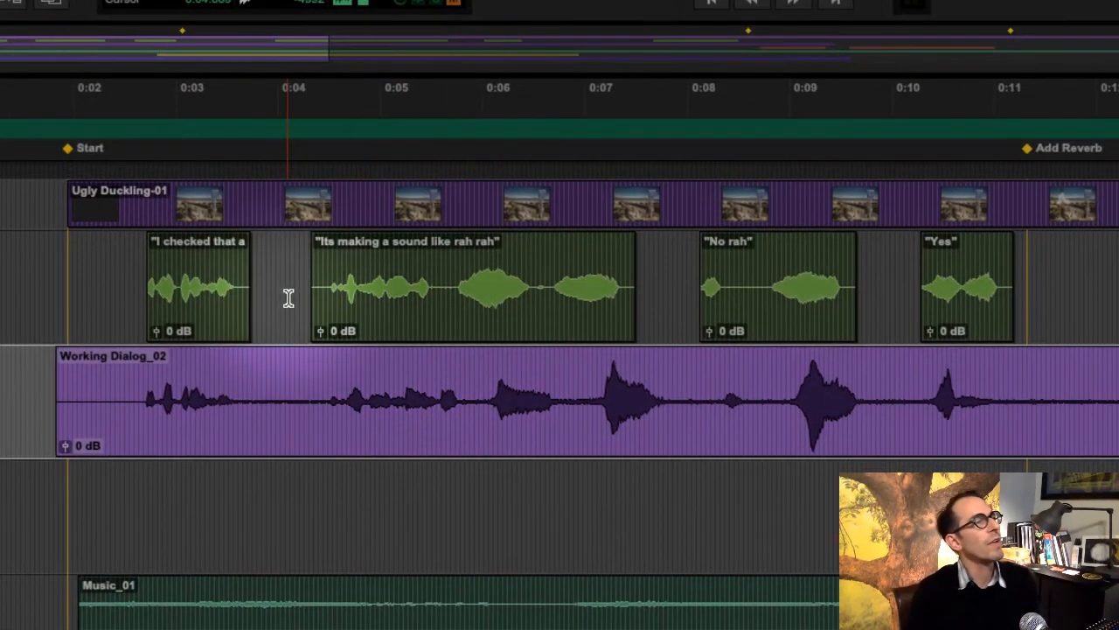
left_click_drag(296, 297, 657, 280)
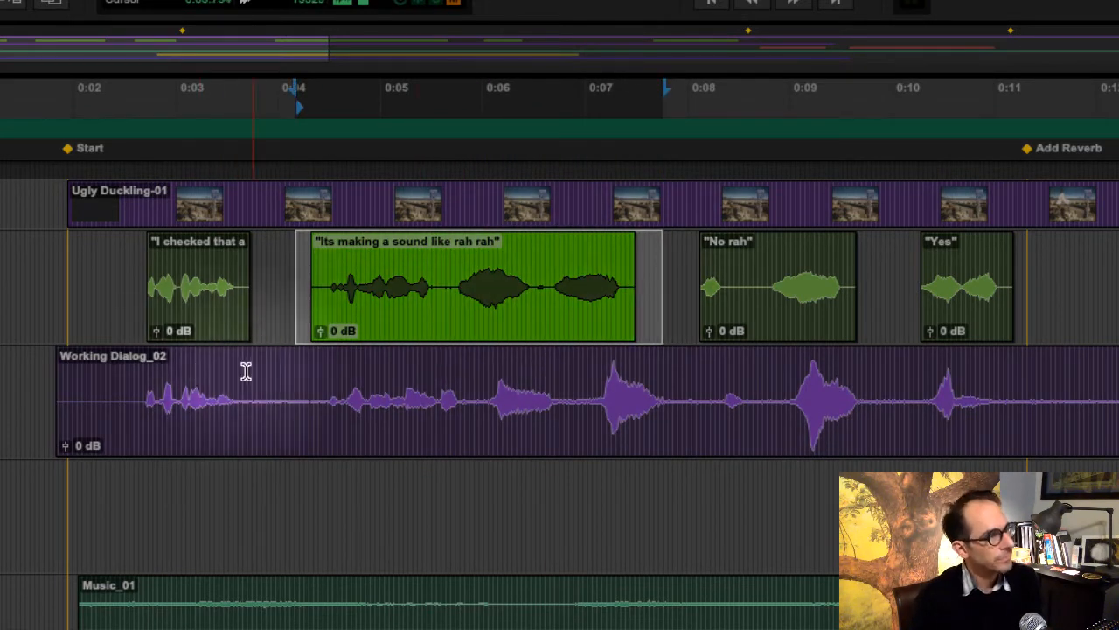
left_click_drag(296, 368, 664, 371)
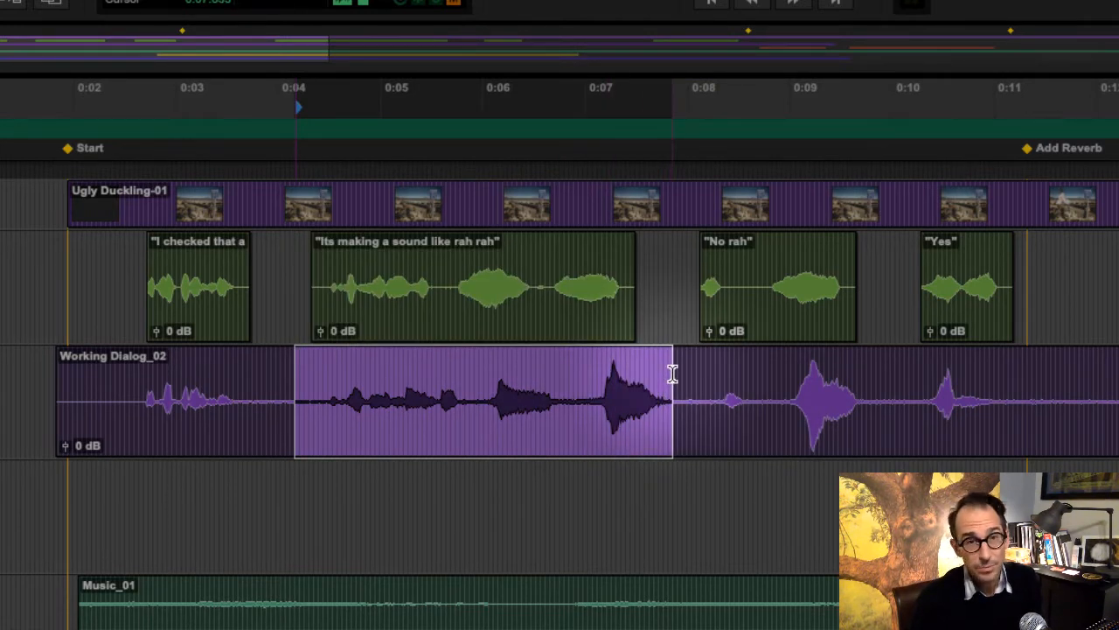
left_click(303, 397)
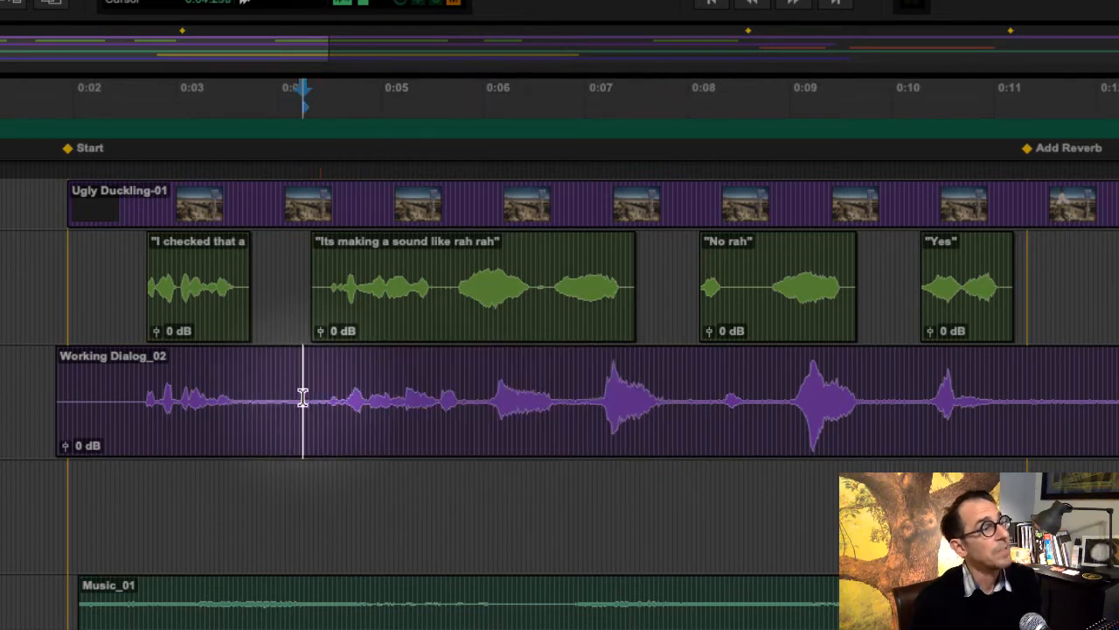
left_click_drag(305, 386, 691, 387)
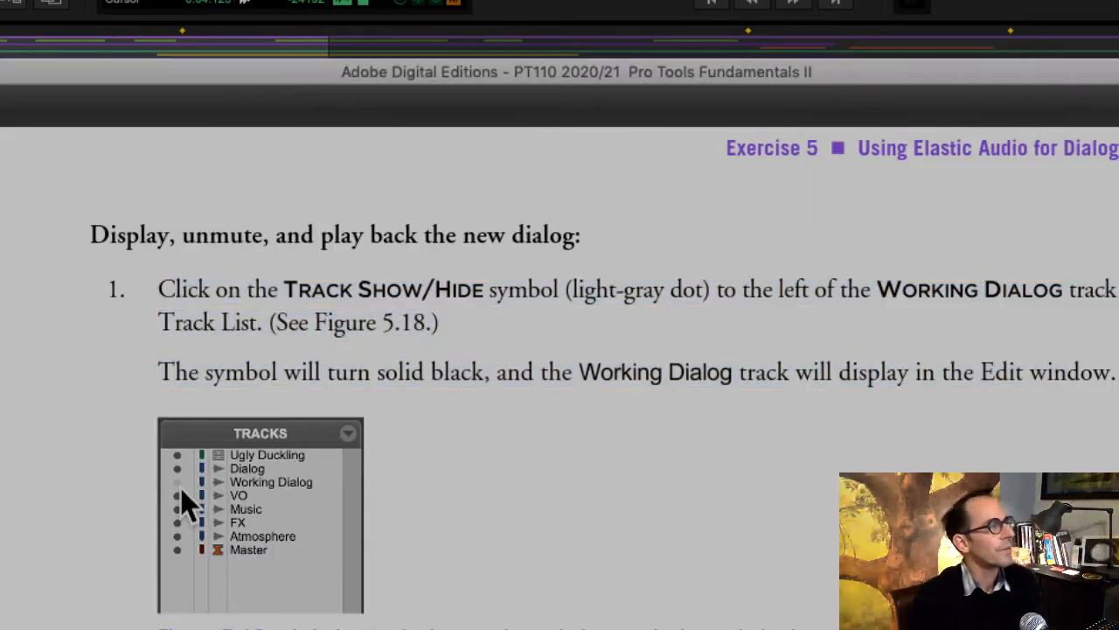
Step: Read the exercise steps in Adobe Digital Editions on unmuting the Working Dialog track, showing the Video window and playing back
scroll(181, 488, "down", 2)
scroll(446, 597, "down", 5)
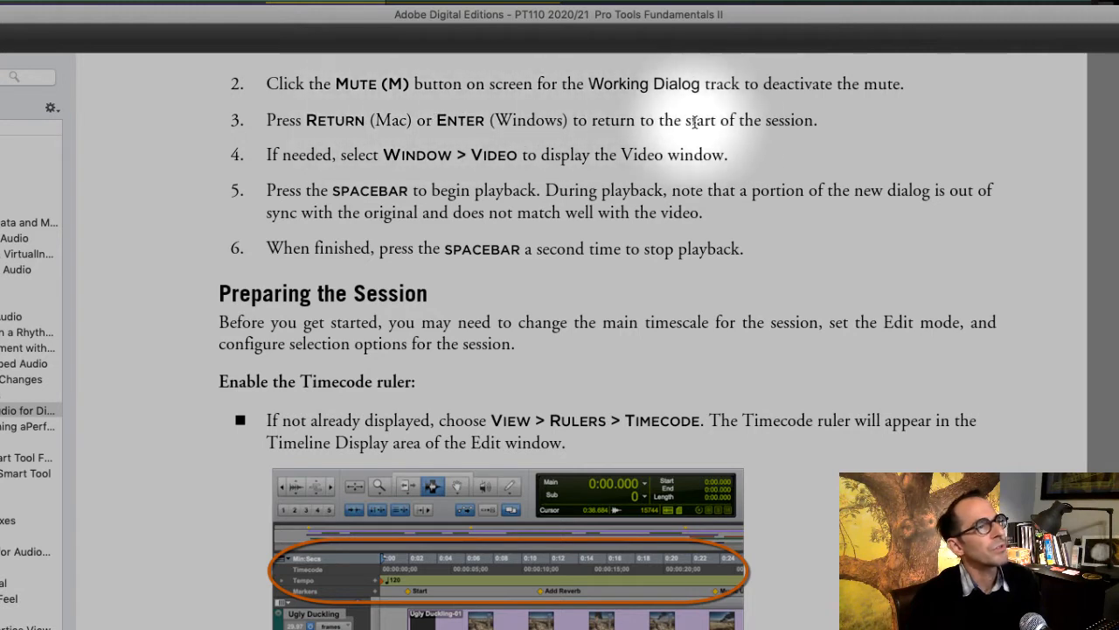
left_click_drag(344, 155, 782, 269)
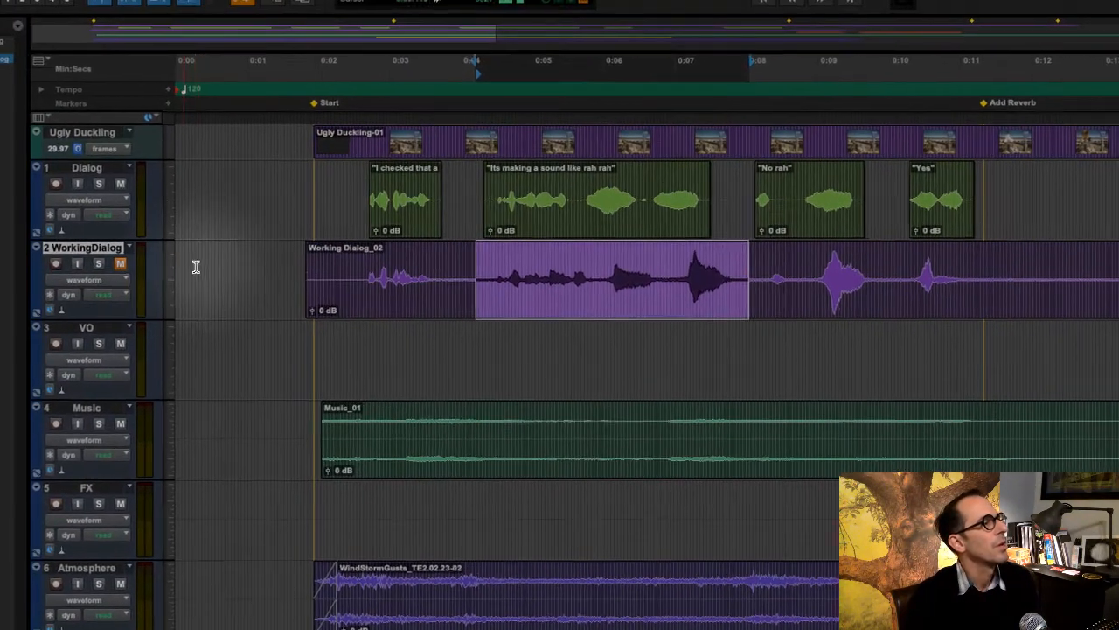
Step: Switch back to Pro Tools, unmute the Working Dialog track and return to the start of the session
left_click(91, 234)
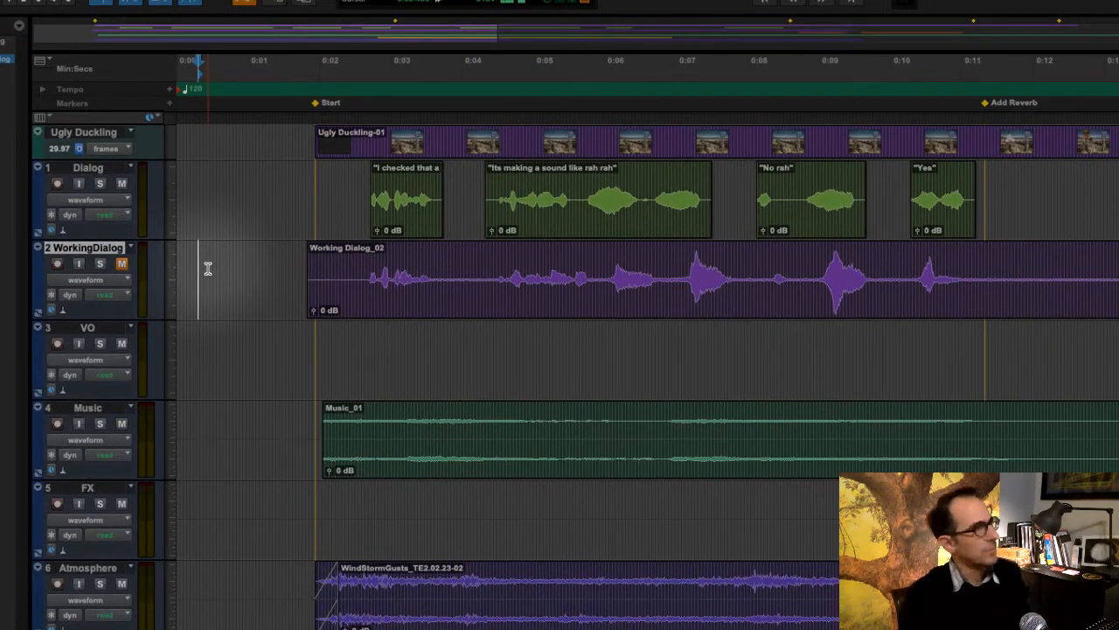
key("Return")
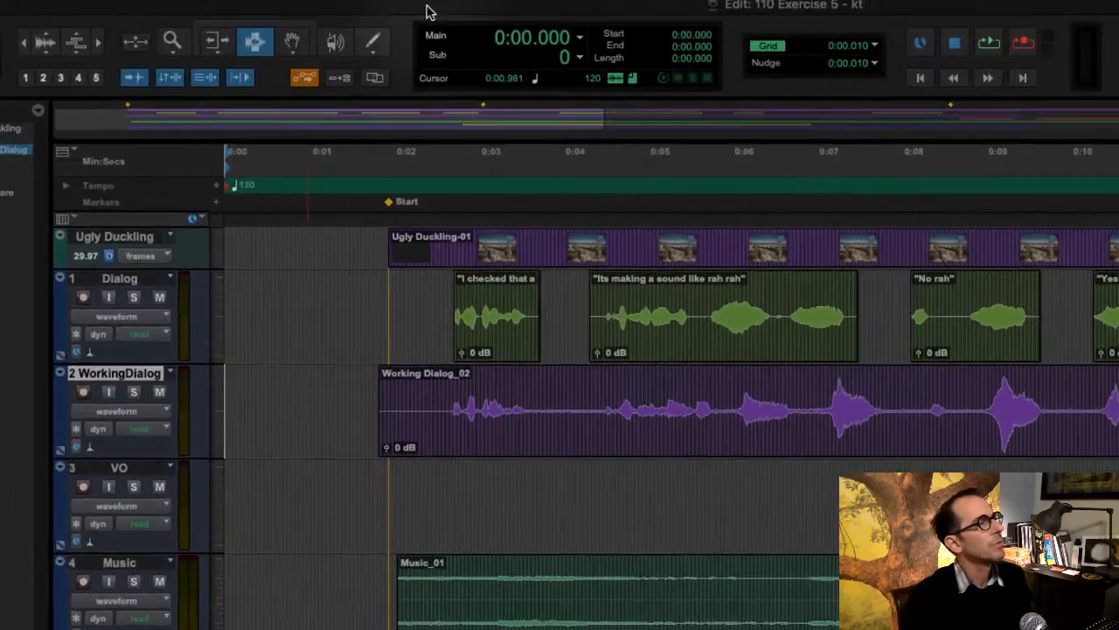
Step: Display the Video window and place it below the Working Dialog track
left_click(427, 10)
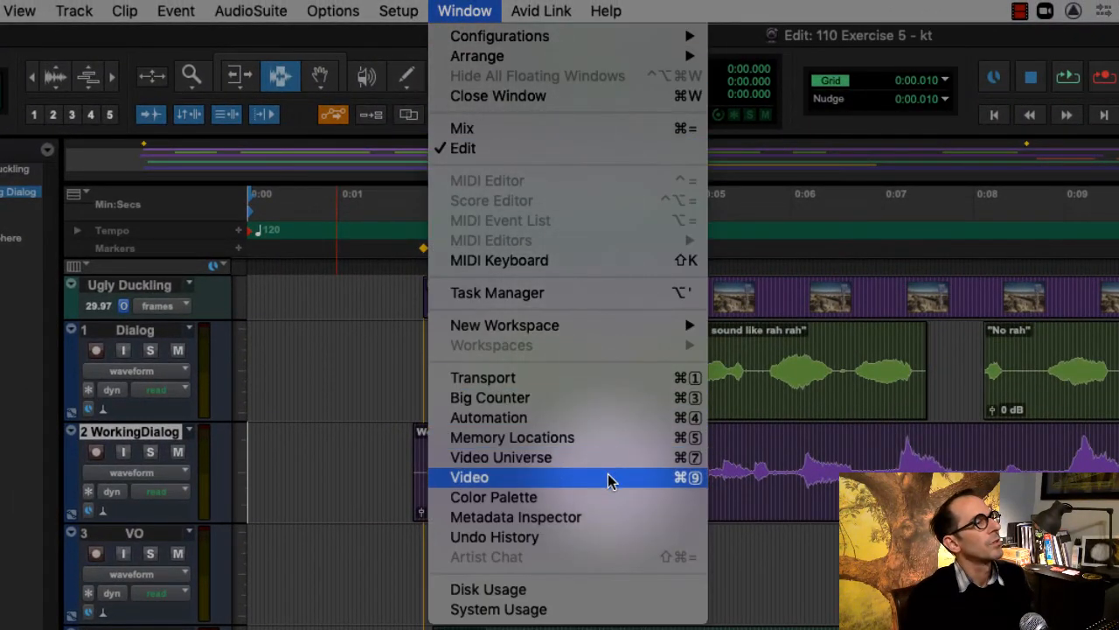
left_click(610, 479)
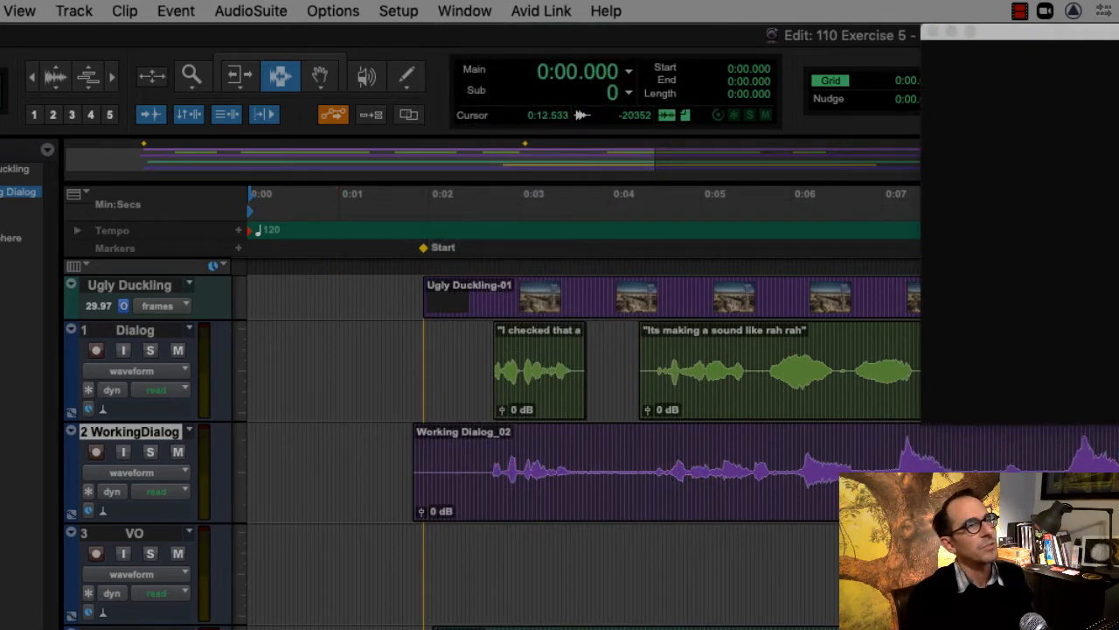
left_click_drag(1118, 29, 436, 279)
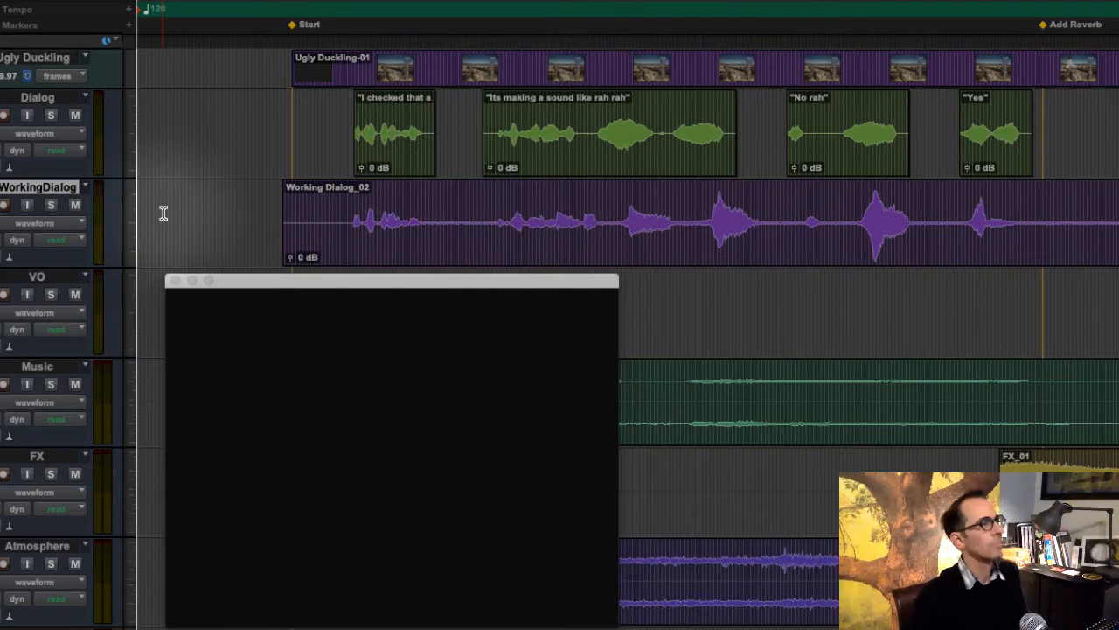
Step: Play the session from the start through the explosion scene to check the new dialog against the video
left_click(164, 213)
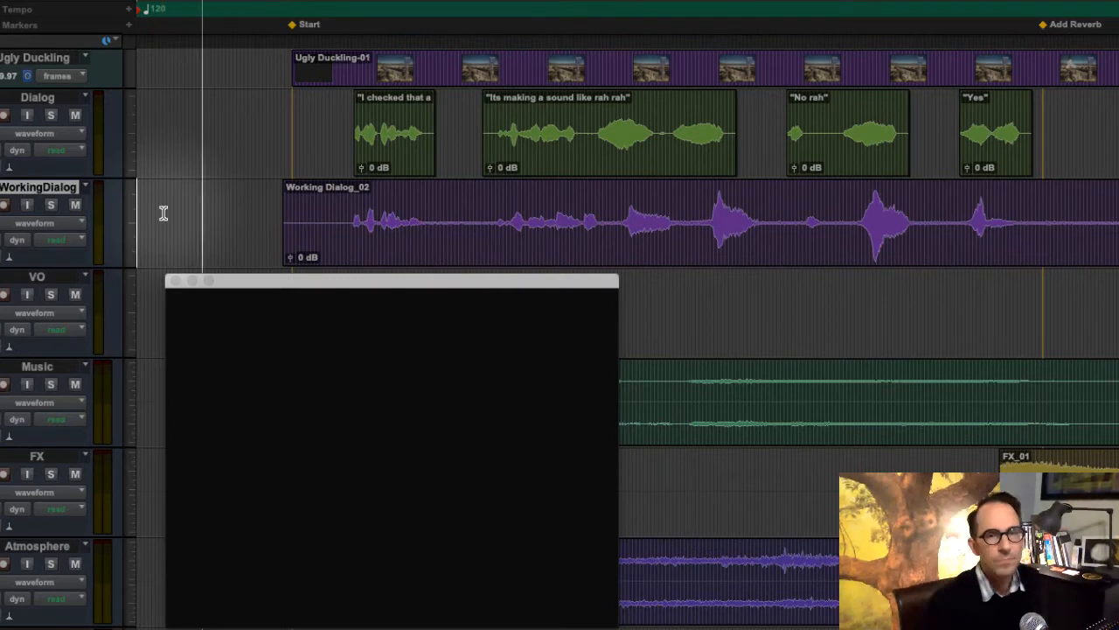
key("space")
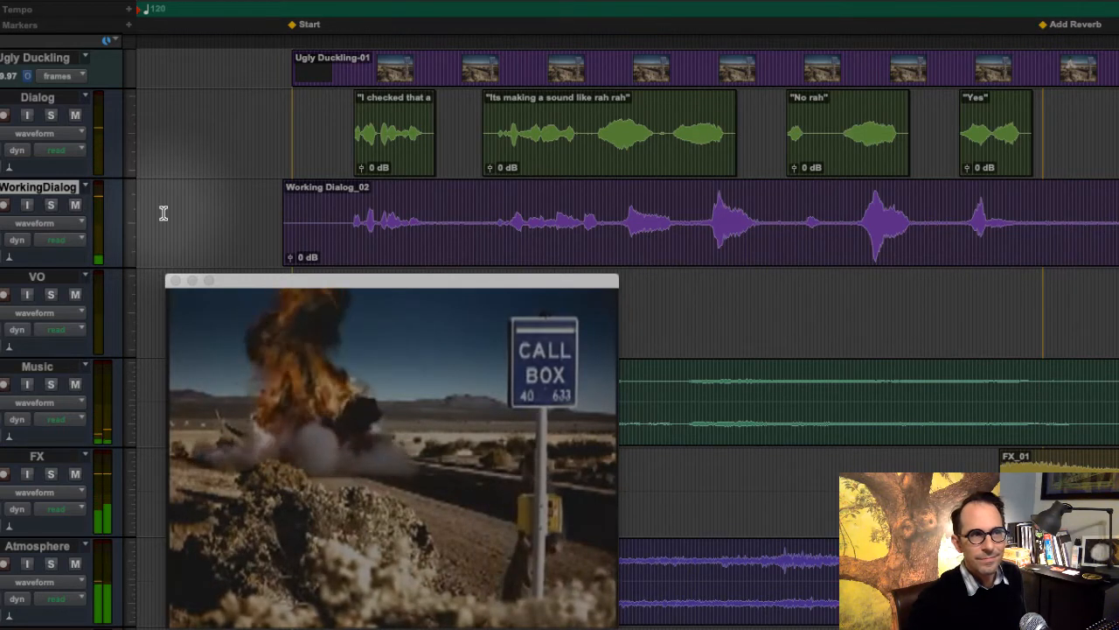
key("space")
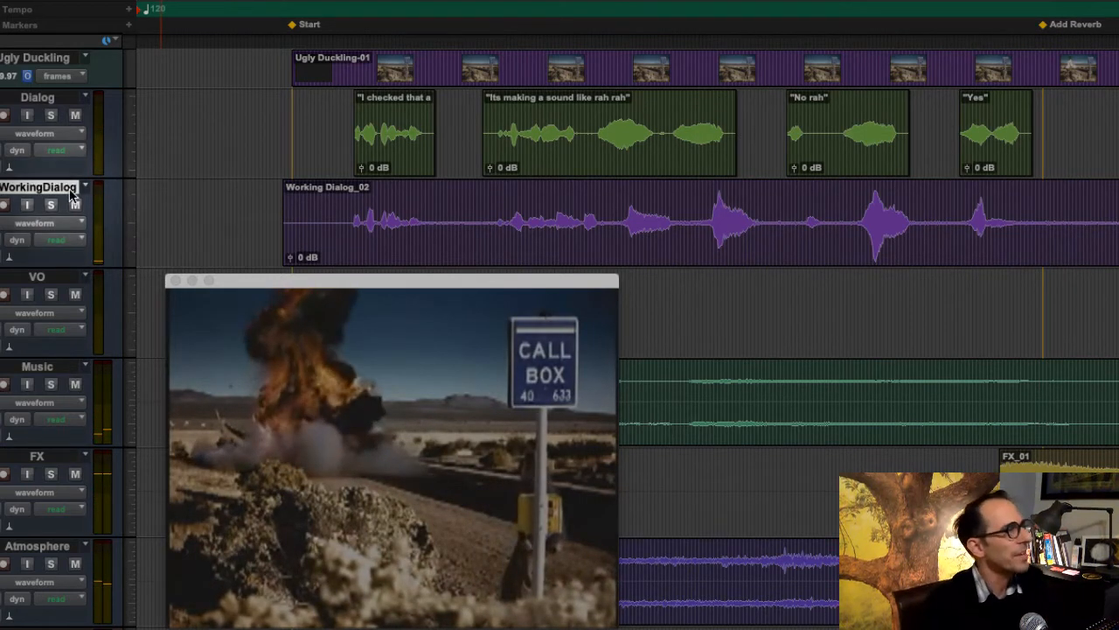
Step: Compare the original and new dialog timing, ending with Dialog and Working Dialog selected together from just before "I checked that" through "No rah"
left_click_drag(284, 118, 715, 82)
left_click_drag(251, 218, 790, 204)
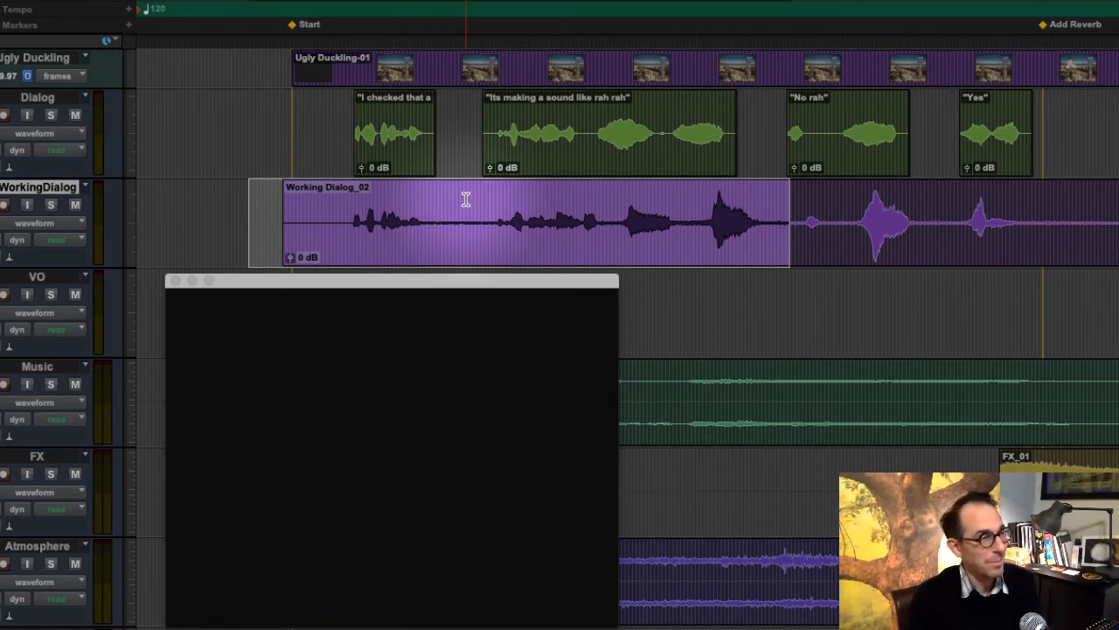
left_click_drag(311, 131, 1036, 88)
left_click_drag(234, 226, 1005, 195)
left_click(306, 125)
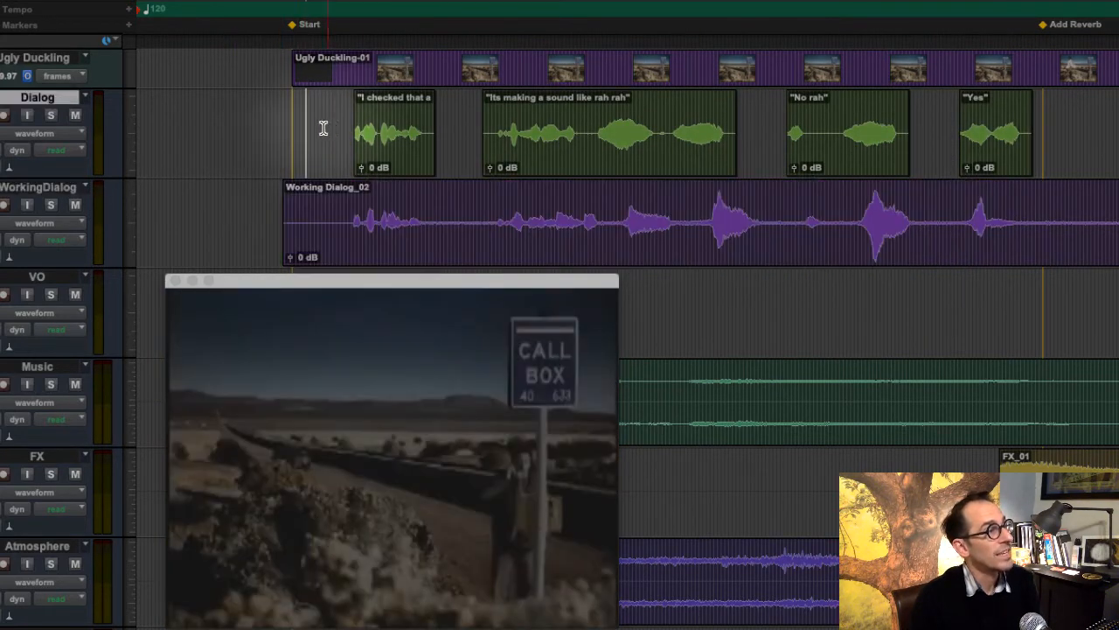
left_click_drag(280, 135, 924, 210)
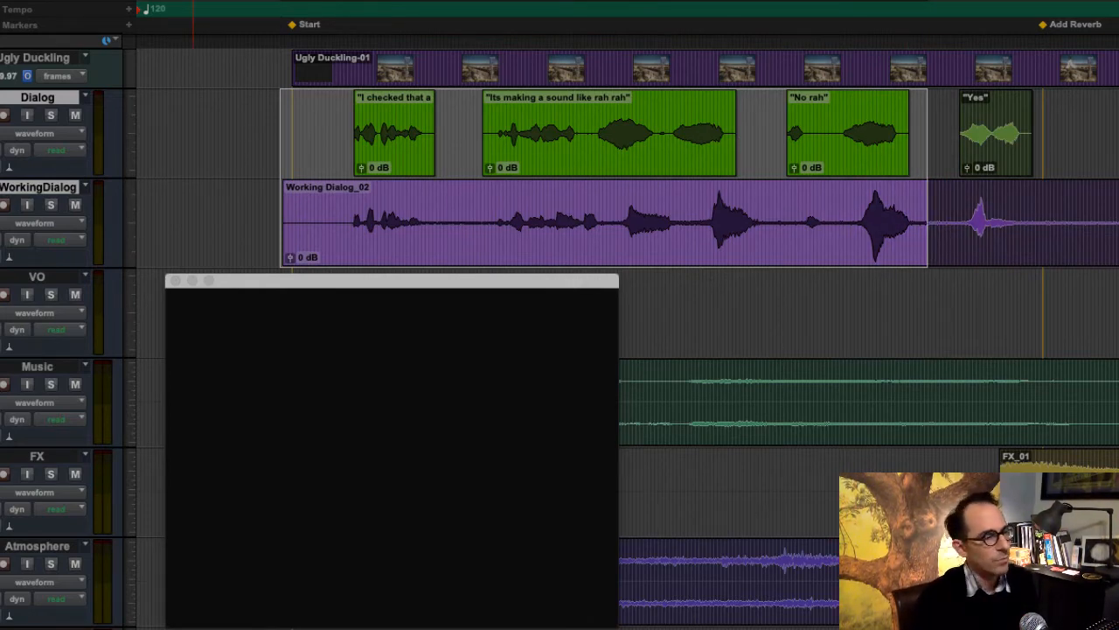
Step: Switch to the exercise document in Adobe Digital Editions and move the video window clear of the text
key("super+Tab")
left_click(520, 628)
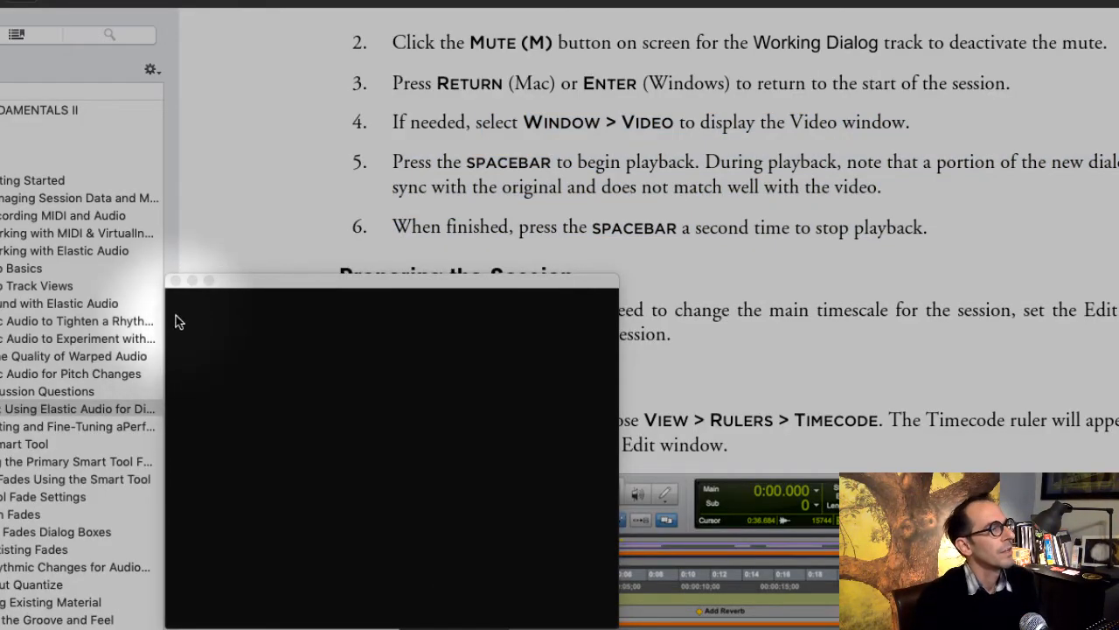
left_click_drag(247, 281, 0, 0)
left_click_drag(158, 4, 111, 0)
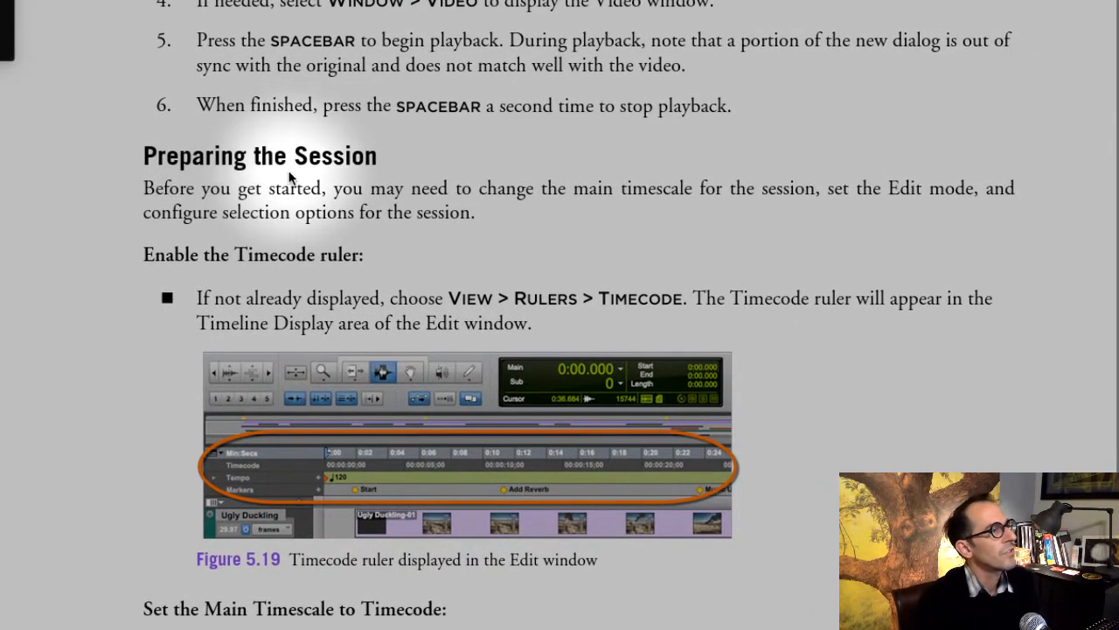
Step: Read the Preparing the Session instructions on enabling the Timecode ruler and setting the Main Timescale to Timecode
scroll(476, 306, "down", 3)
scroll(280, 189, "down", 4)
scroll(280, 189, "up", 2)
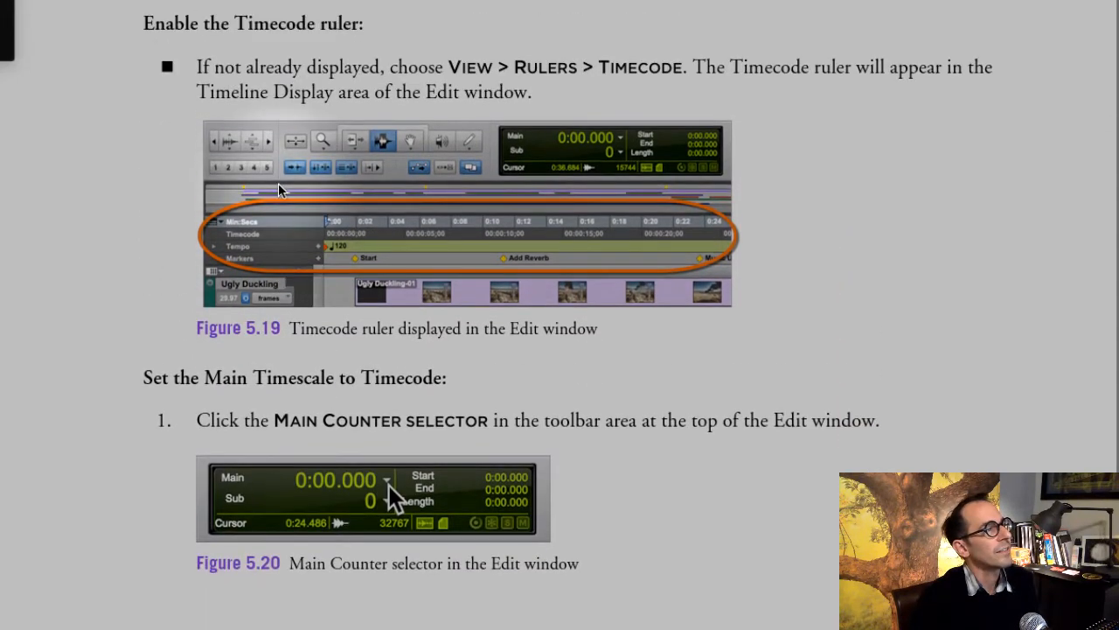
left_click_drag(198, 67, 619, 94)
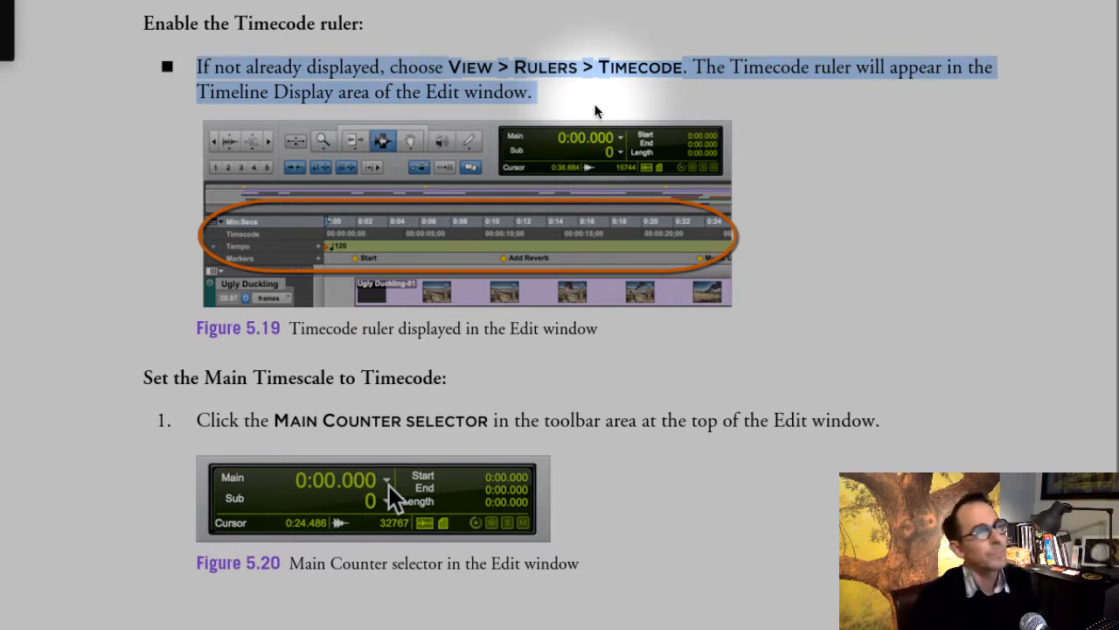
scroll(594, 107, "down", 1)
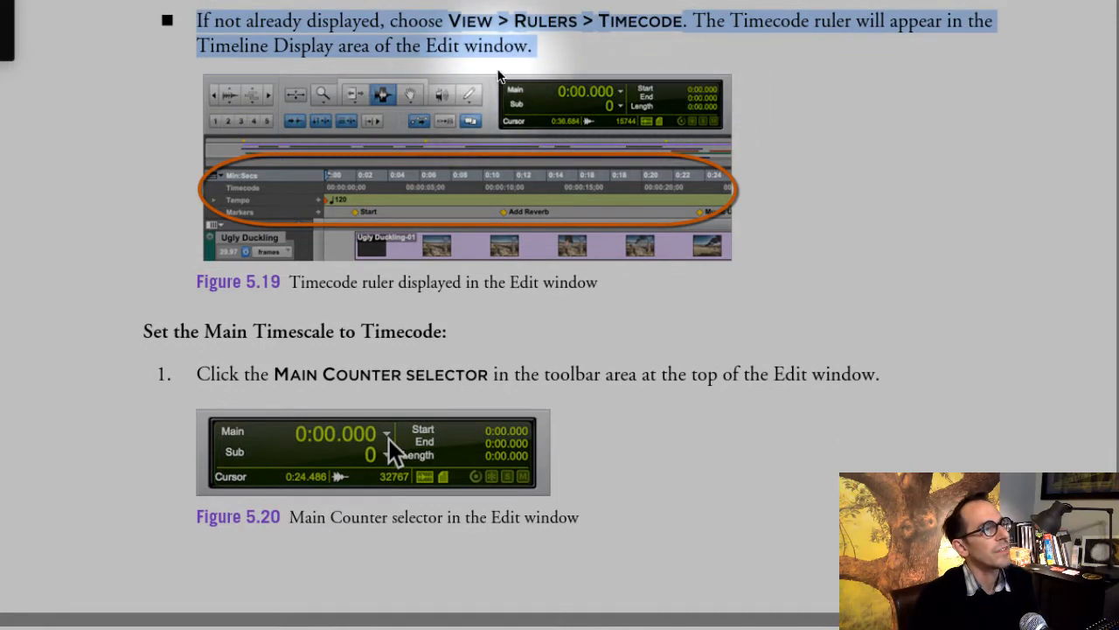
scroll(540, 181, "down", 2)
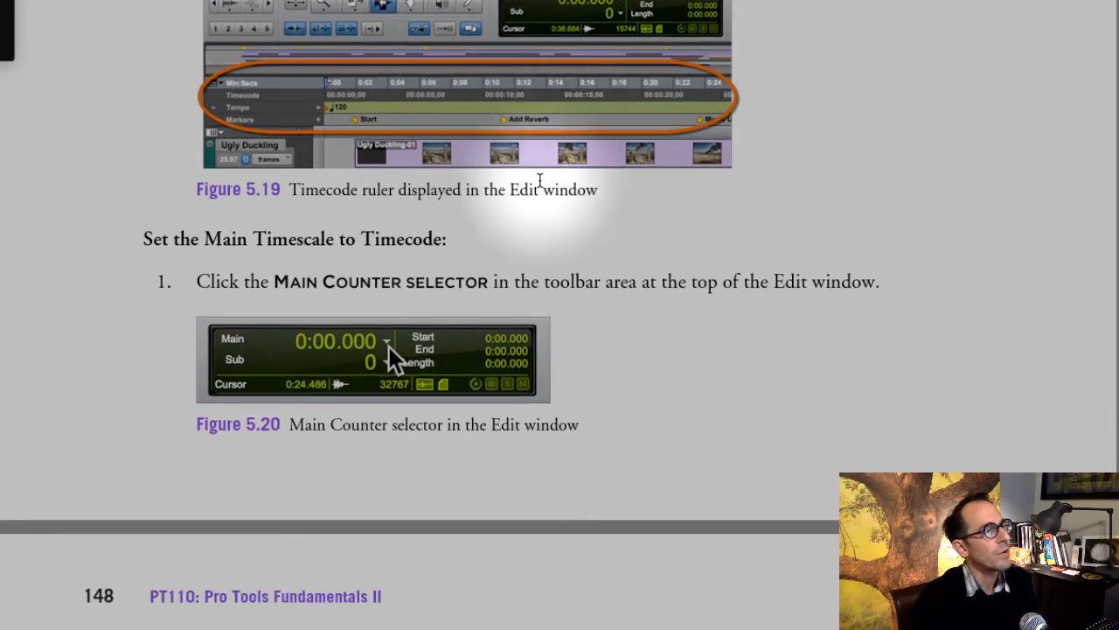
scroll(539, 181, "down", 5)
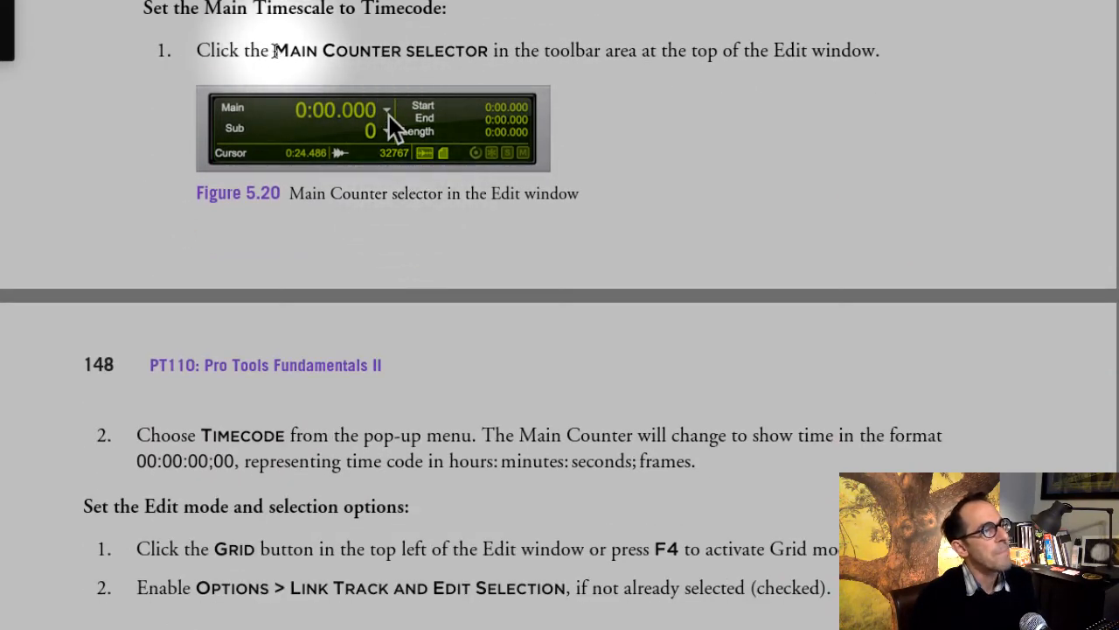
left_click_drag(274, 51, 522, 69)
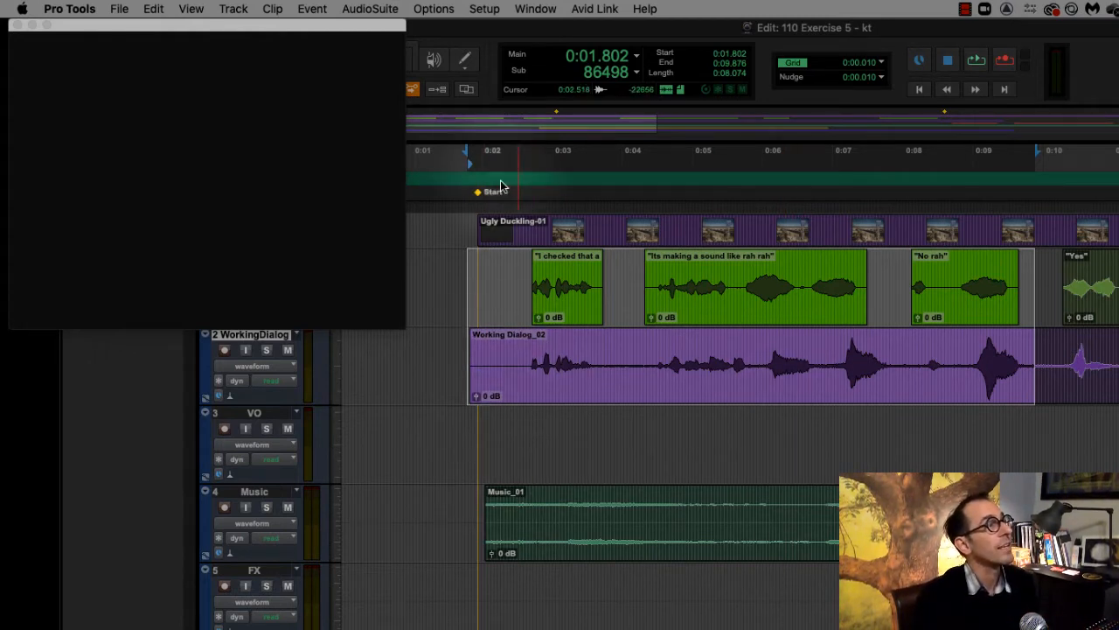
Step: In Pro Tools, set the Main counter to Timecode and the Sub counter to Min:Secs
left_click(637, 56)
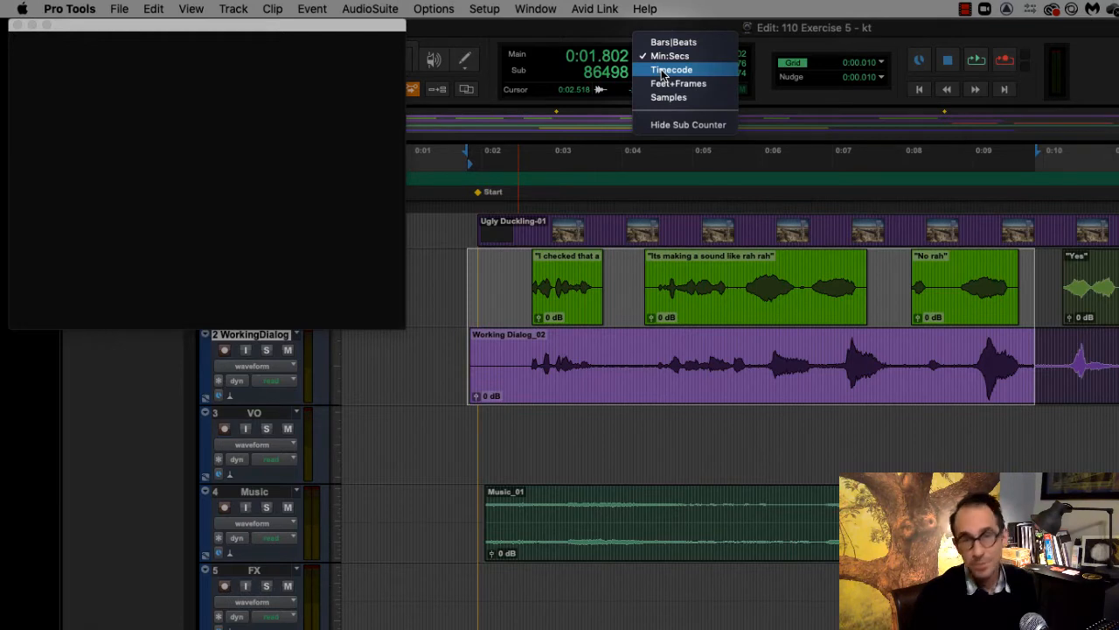
left_click(663, 72)
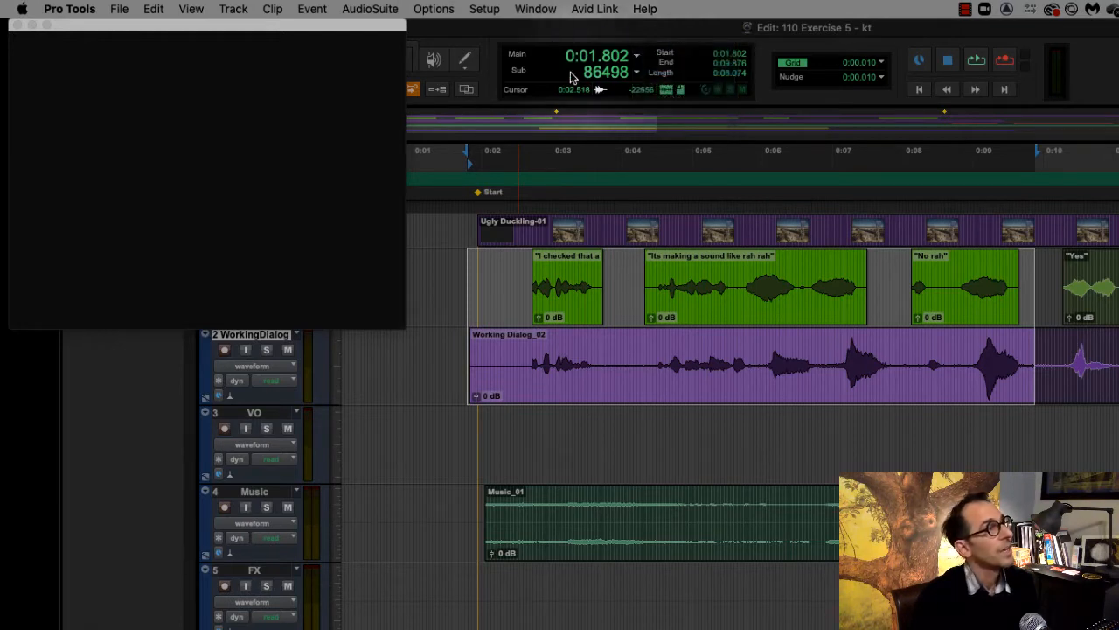
left_click(638, 74)
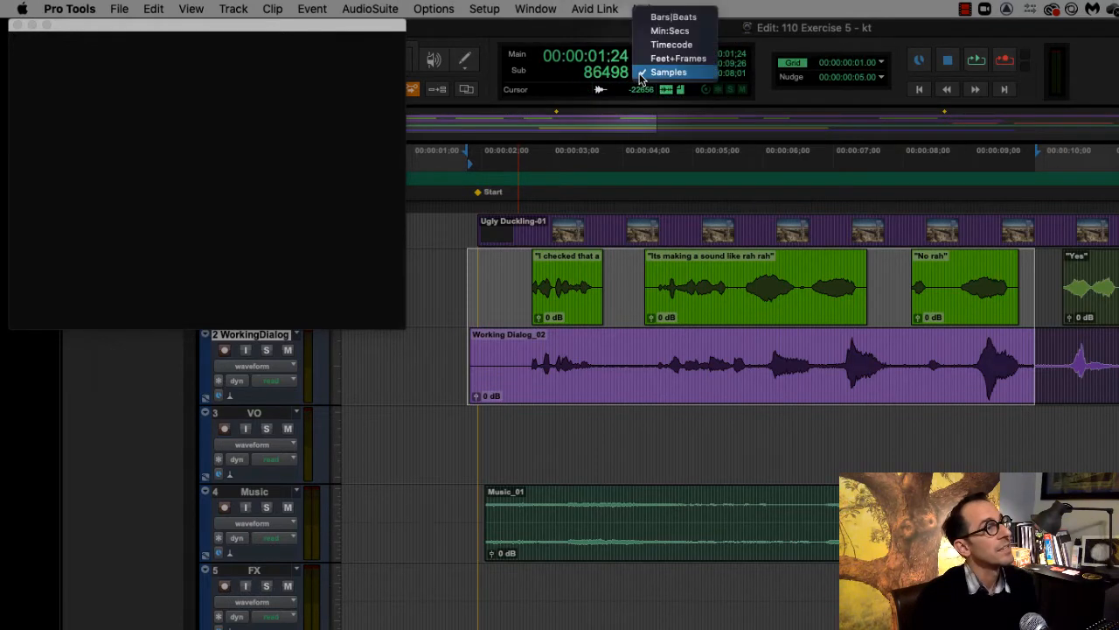
left_click(669, 31)
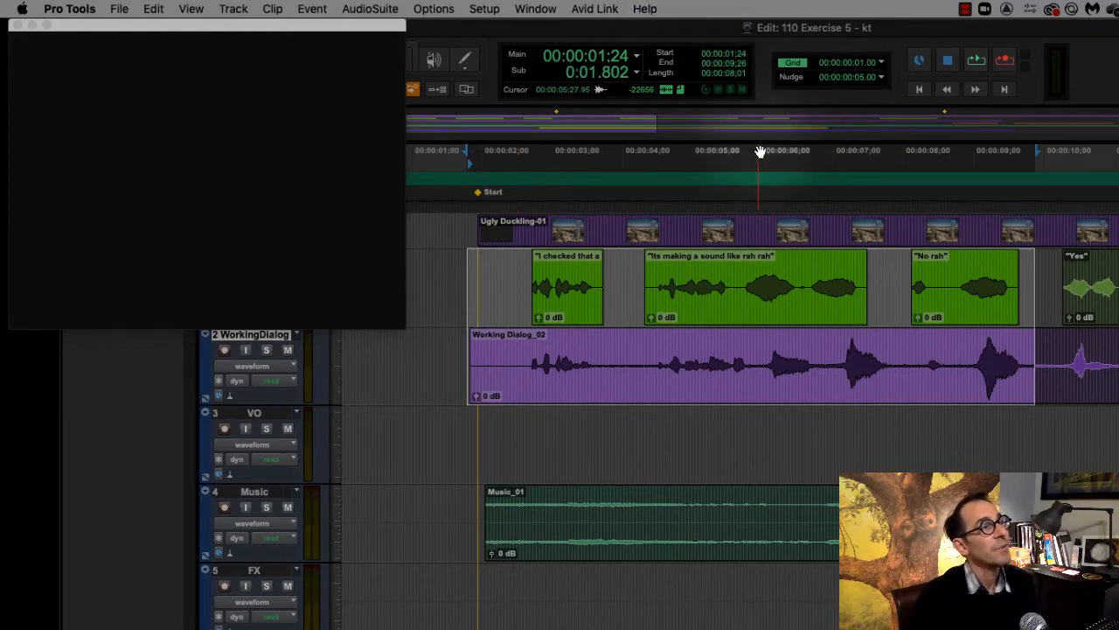
Step: Move the Video window below the Working Dialog track so the track list and edit tools are uncovered
left_click_drag(332, 32, 635, 417)
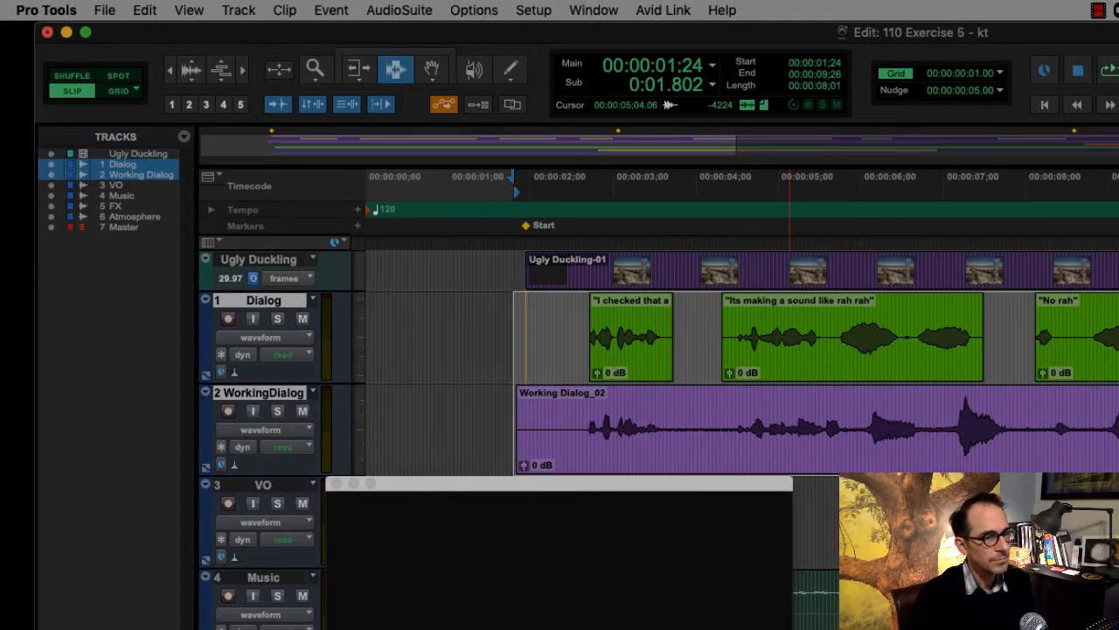
Step: Switch to Adobe Digital Editions, close the Video window, and highlight the instruction on enabling Link Track and Edit Selection
key("super+Tab")
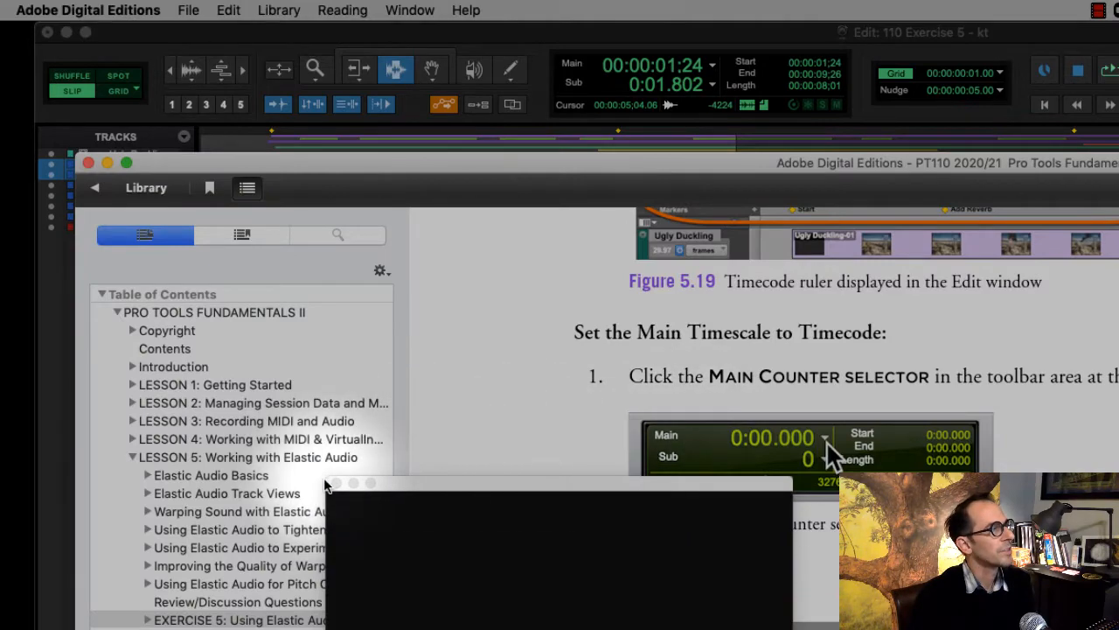
left_click(337, 484)
scroll(729, 482, "down", 9)
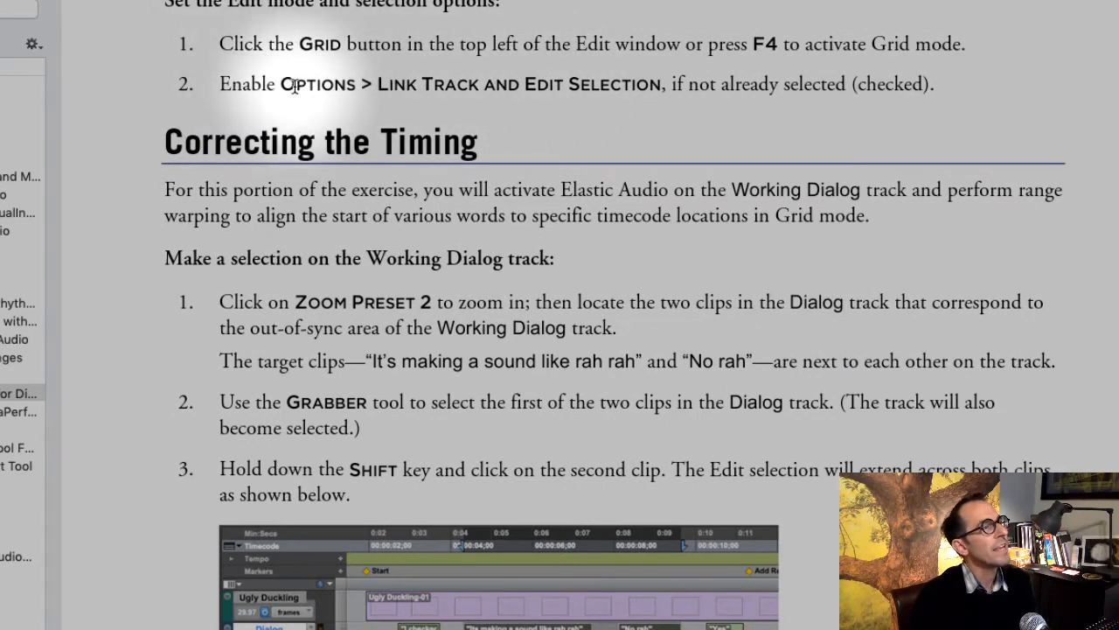
left_click_drag(297, 85, 662, 93)
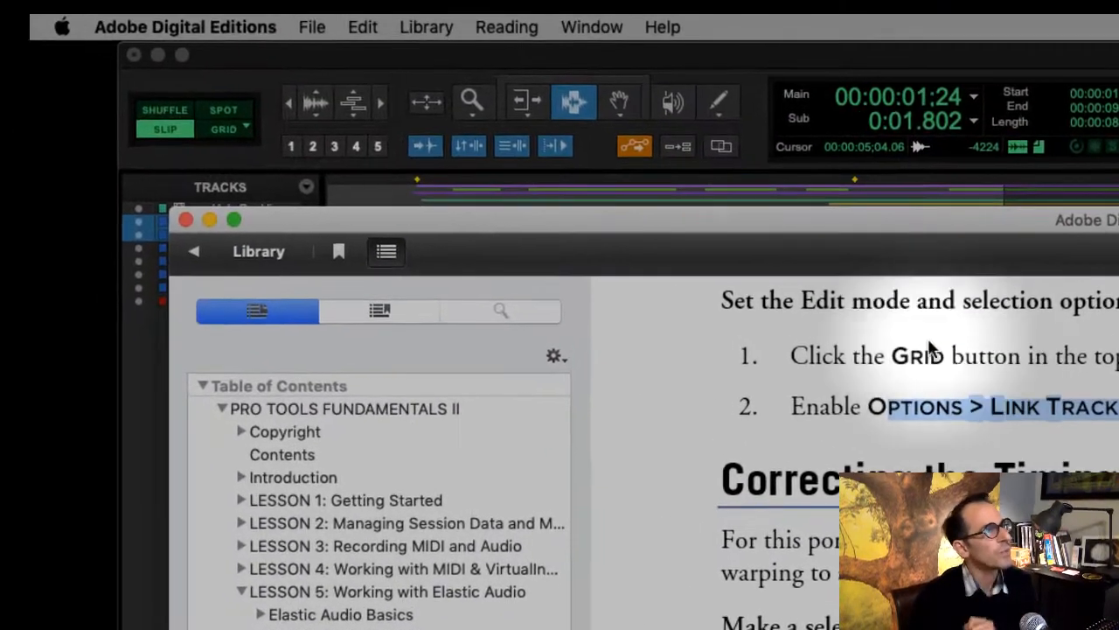
Step: In Pro Tools, set the Edit mode to Grid and toggle Link Track and Edit Selection, leaving it enabled
left_click(883, 63)
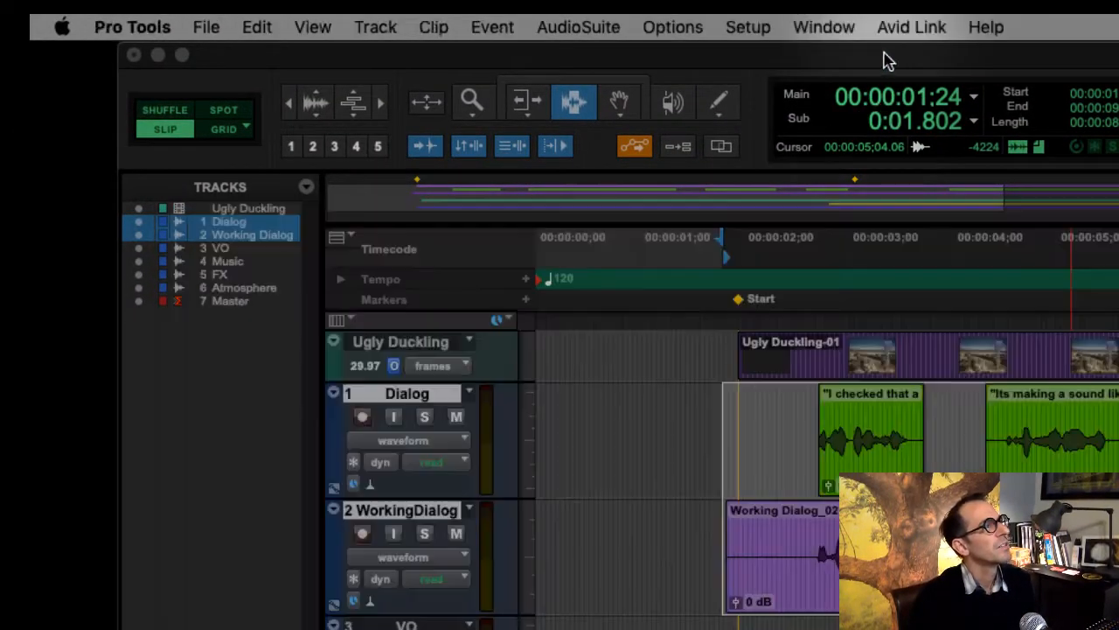
left_click(226, 127)
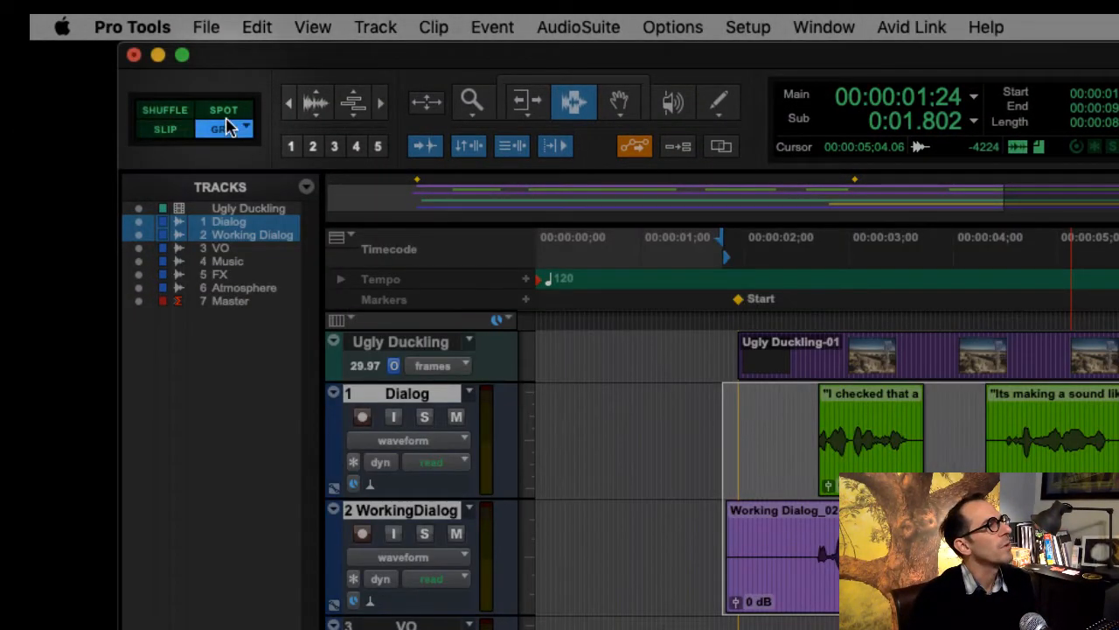
left_click(514, 147)
left_click(514, 149)
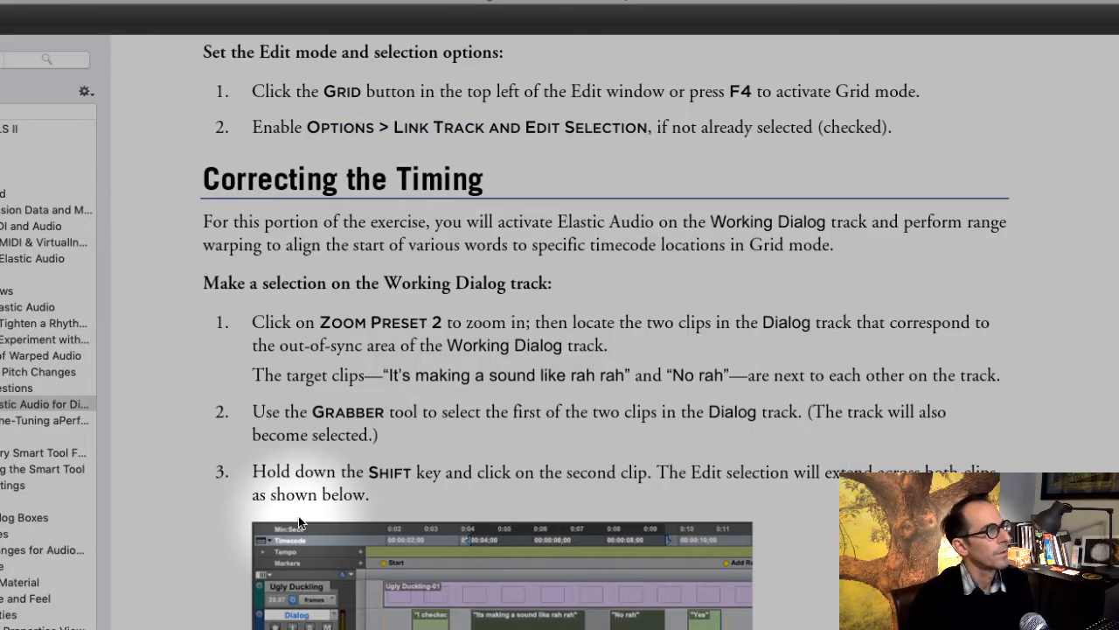
Step: Review the Types of Manual Warping section in the e-book, covering Telescoping Warp, Accordion Warp and Range Warp
scroll(298, 516, "down", 5)
scroll(299, 516, "down", 1)
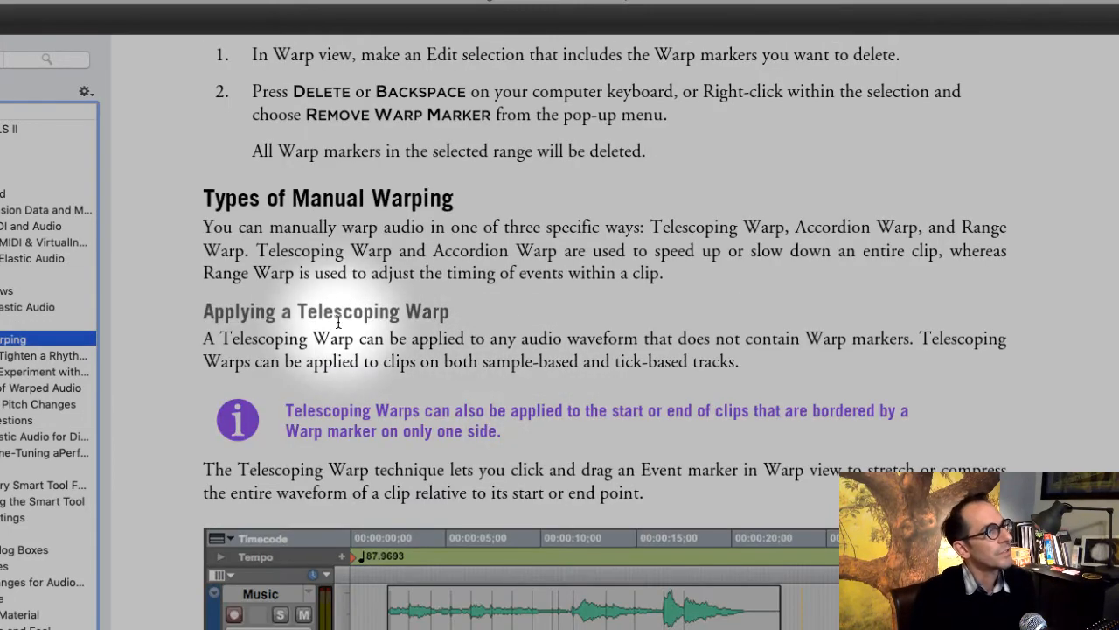
left_click_drag(300, 313, 517, 318)
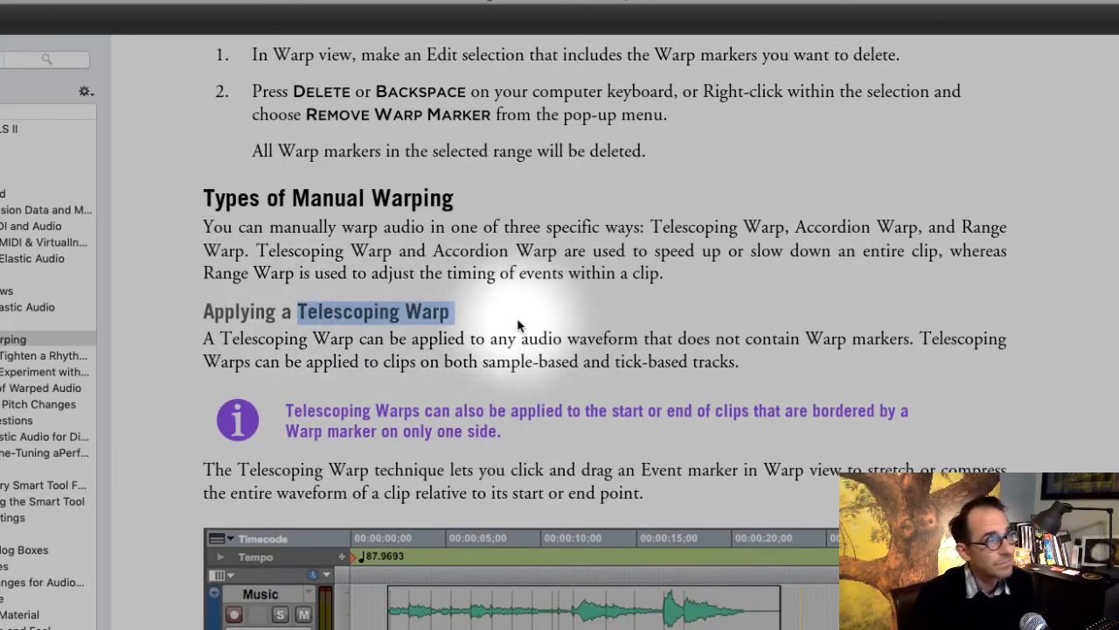
scroll(544, 412, "down", 10)
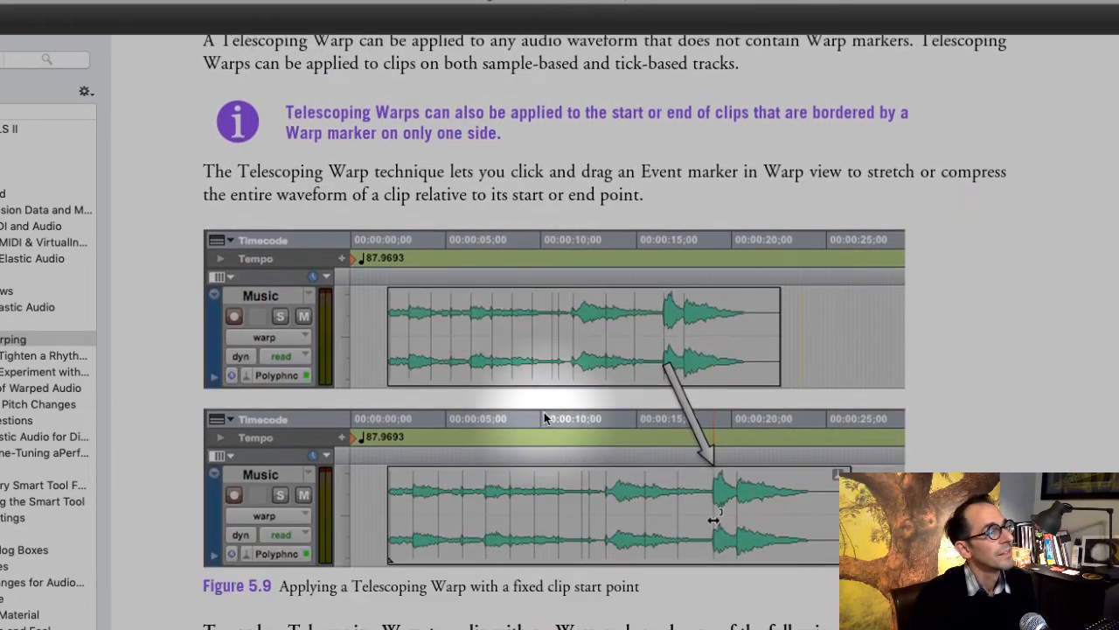
scroll(544, 412, "down", 13)
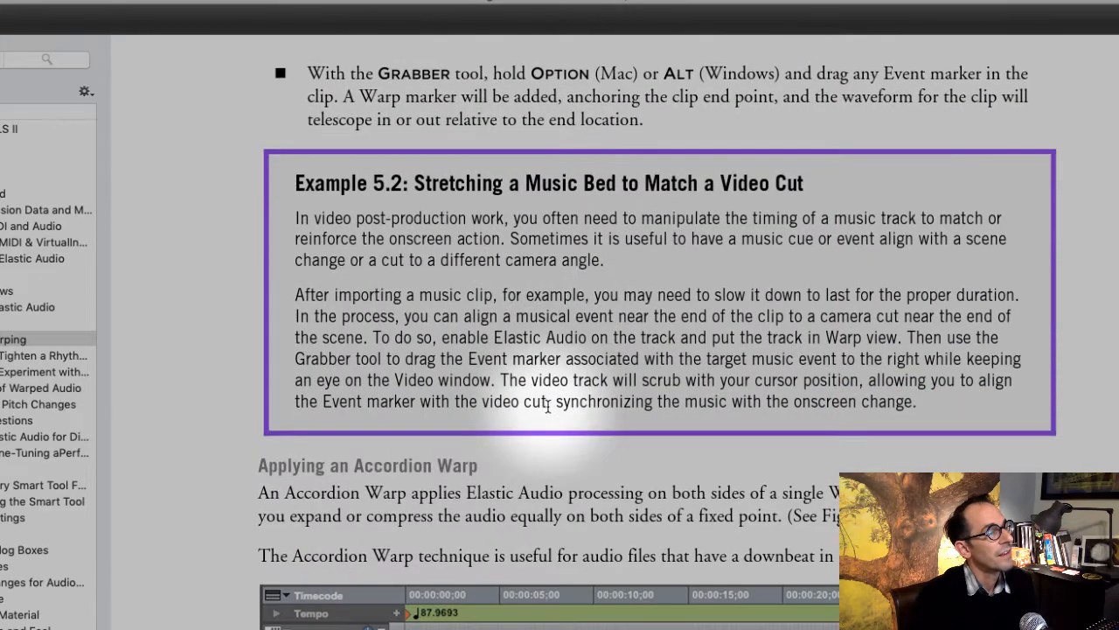
left_click_drag(354, 465, 498, 471)
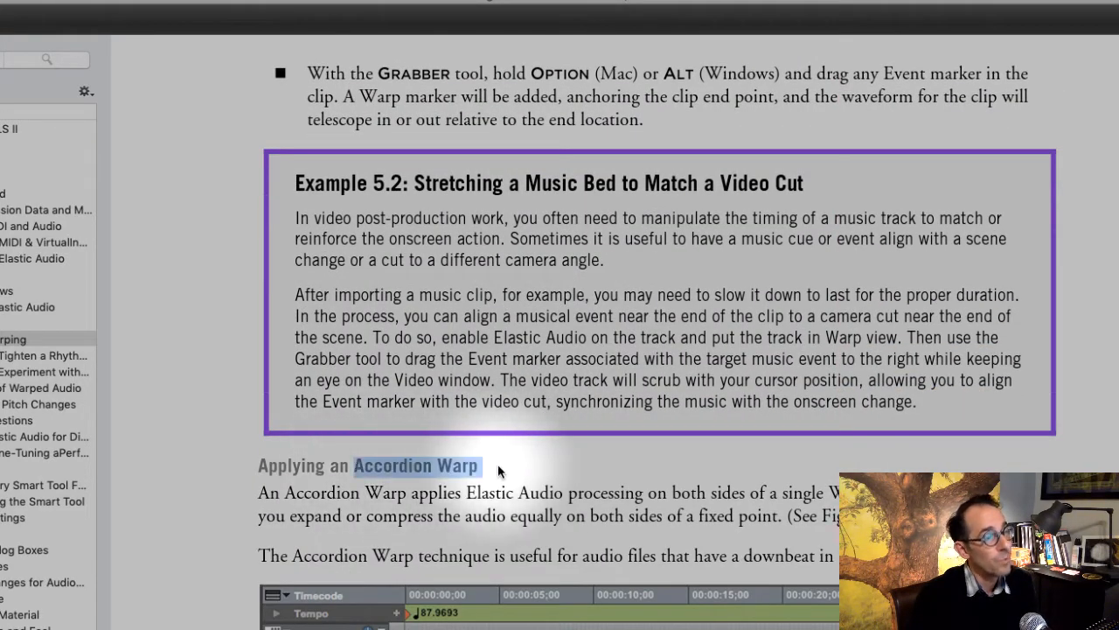
scroll(500, 467, "down", 12)
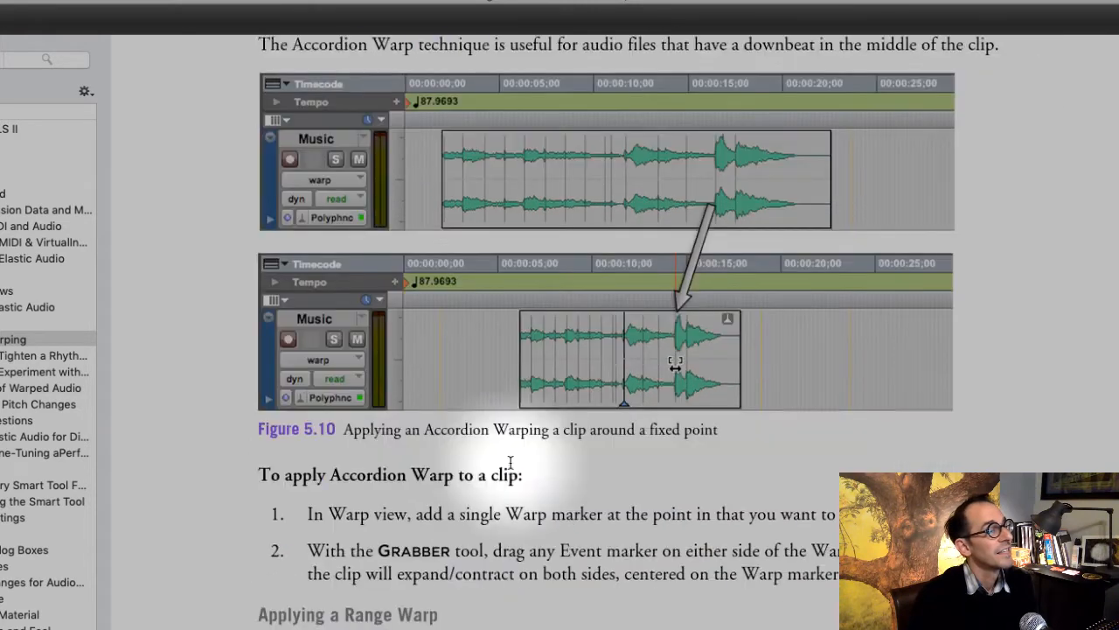
scroll(511, 460, "down", 2)
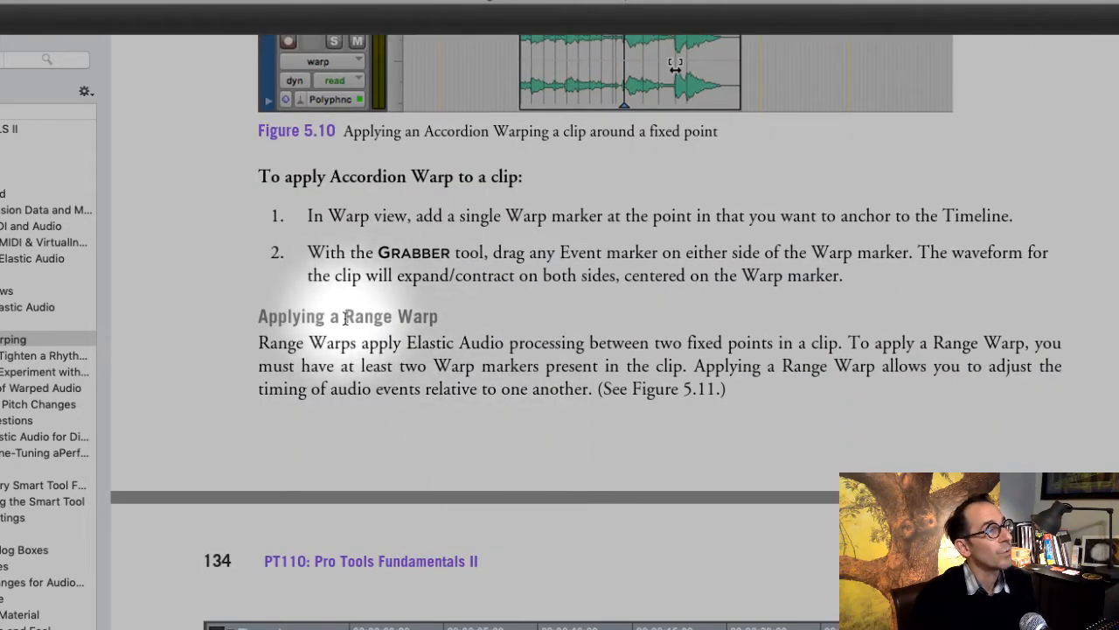
left_click_drag(345, 316, 440, 320)
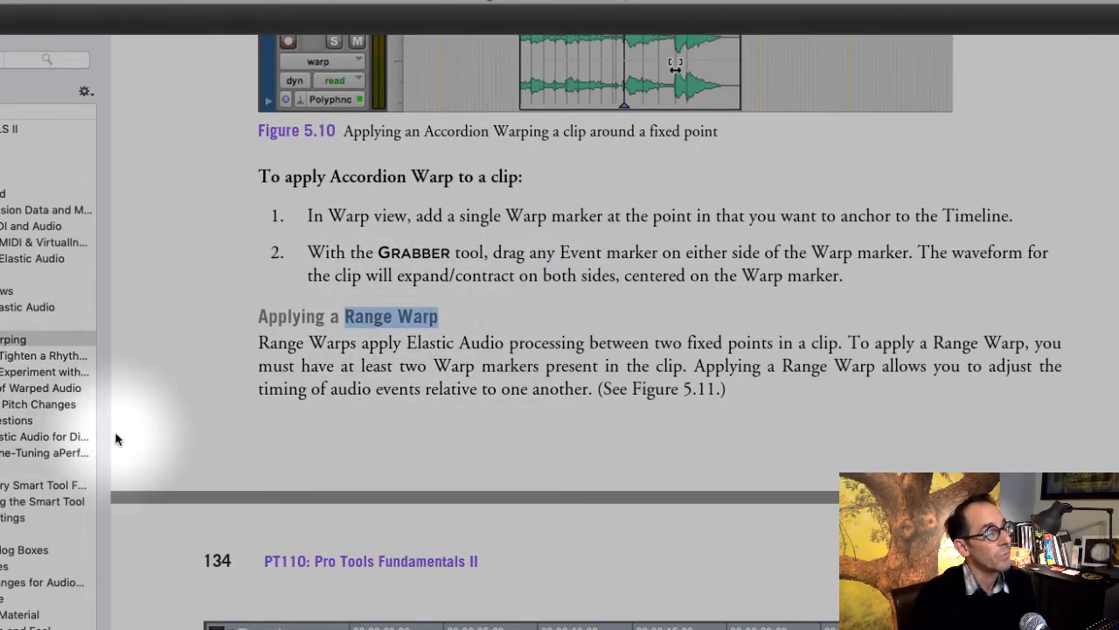
scroll(545, 480, "up", 9)
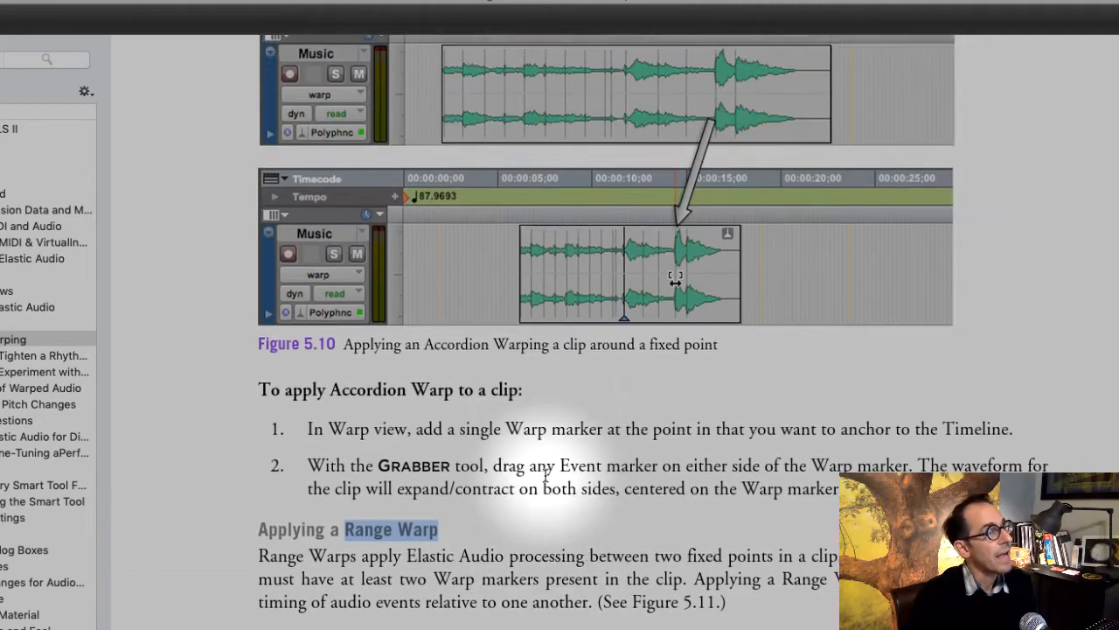
scroll(545, 475, "down", 4)
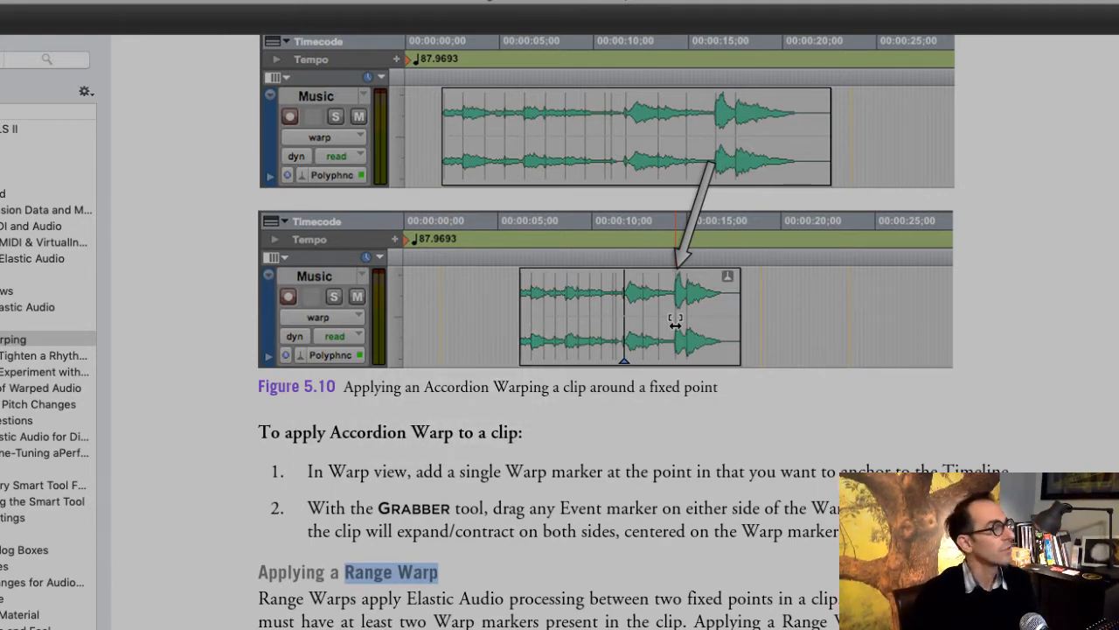
Step: Return to Exercise 5 and read the Correcting the Timing instructions on zooming in and selecting the two target dialog clips
left_click(4, 437)
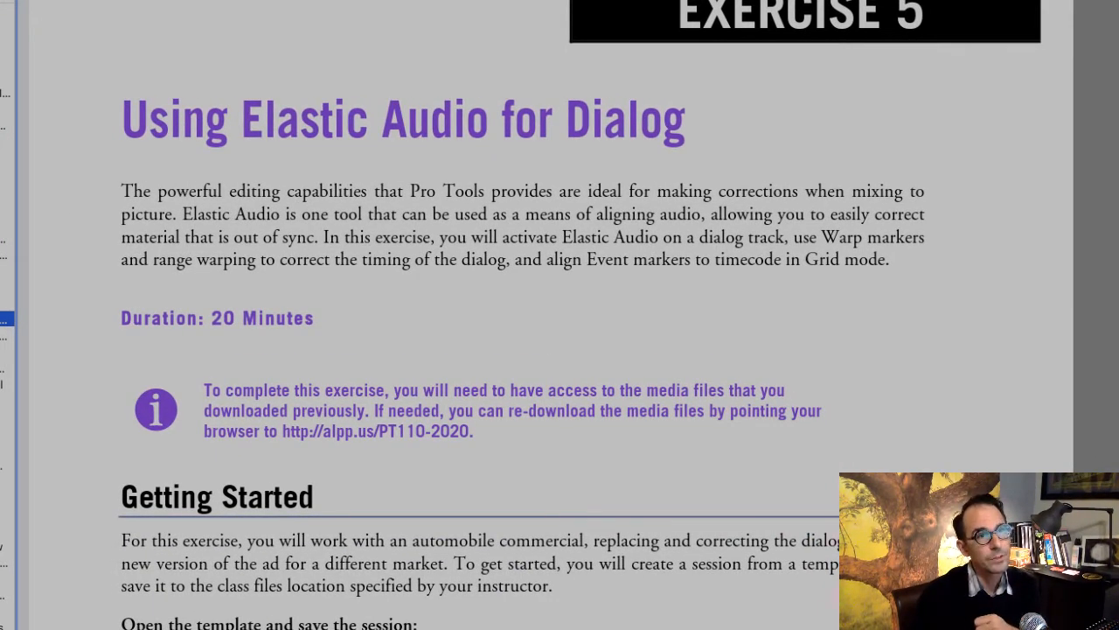
scroll(241, 129, "down", 20)
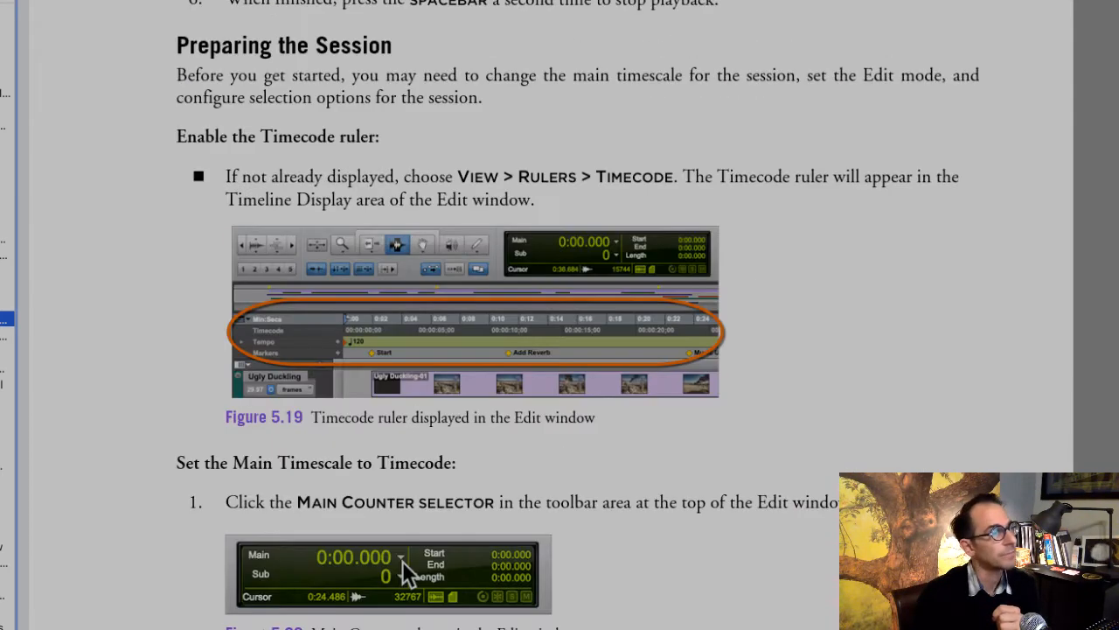
scroll(952, 410, "down", 3)
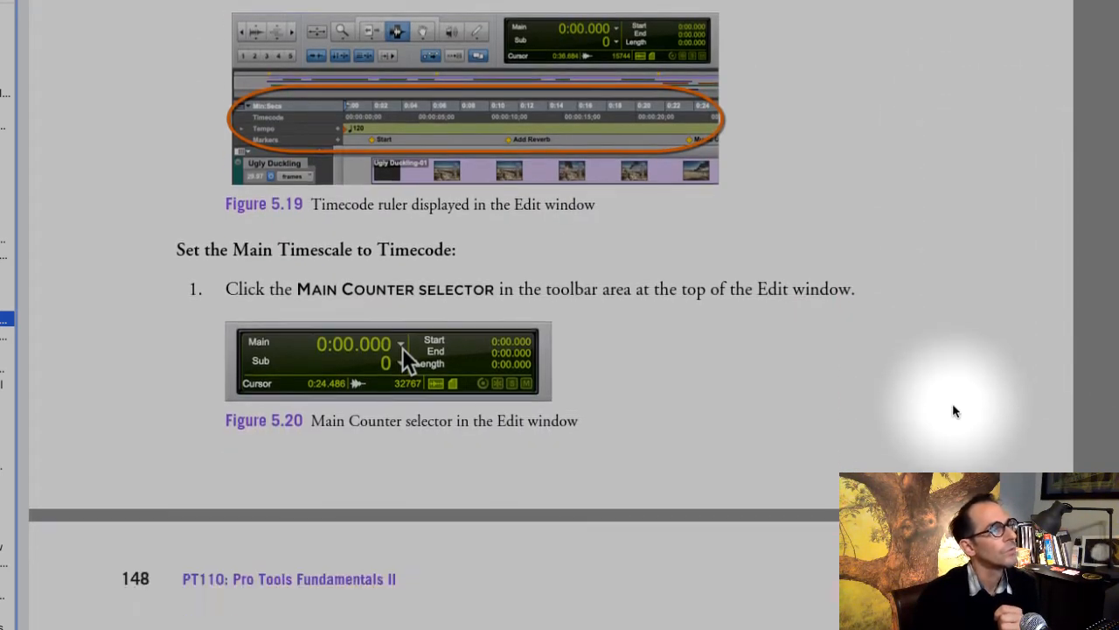
scroll(953, 402, "down", 8)
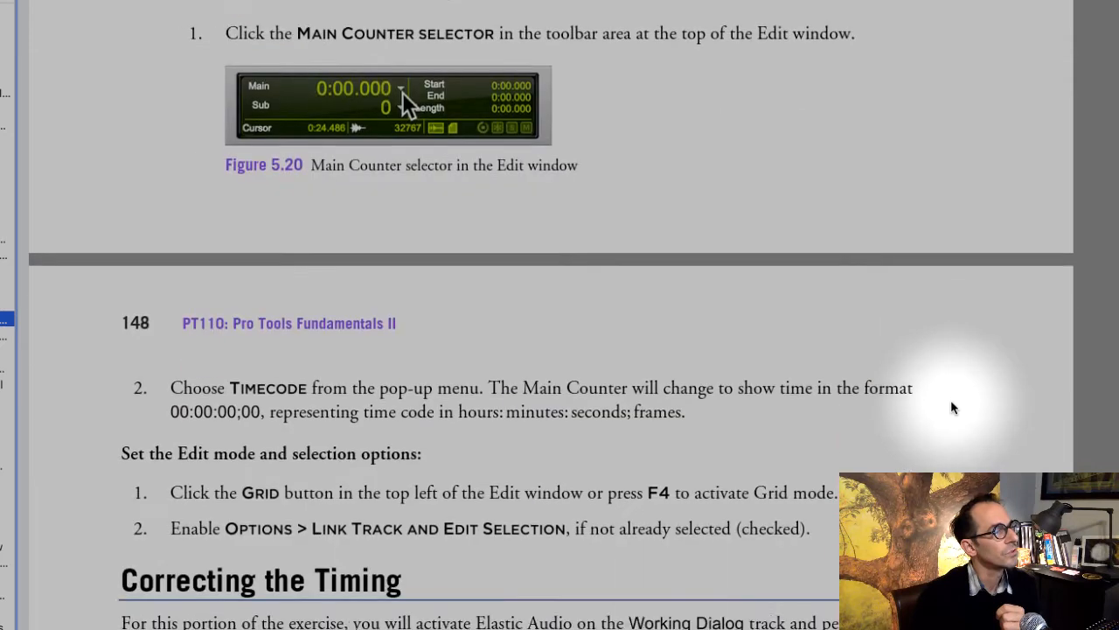
scroll(952, 406, "down", 2)
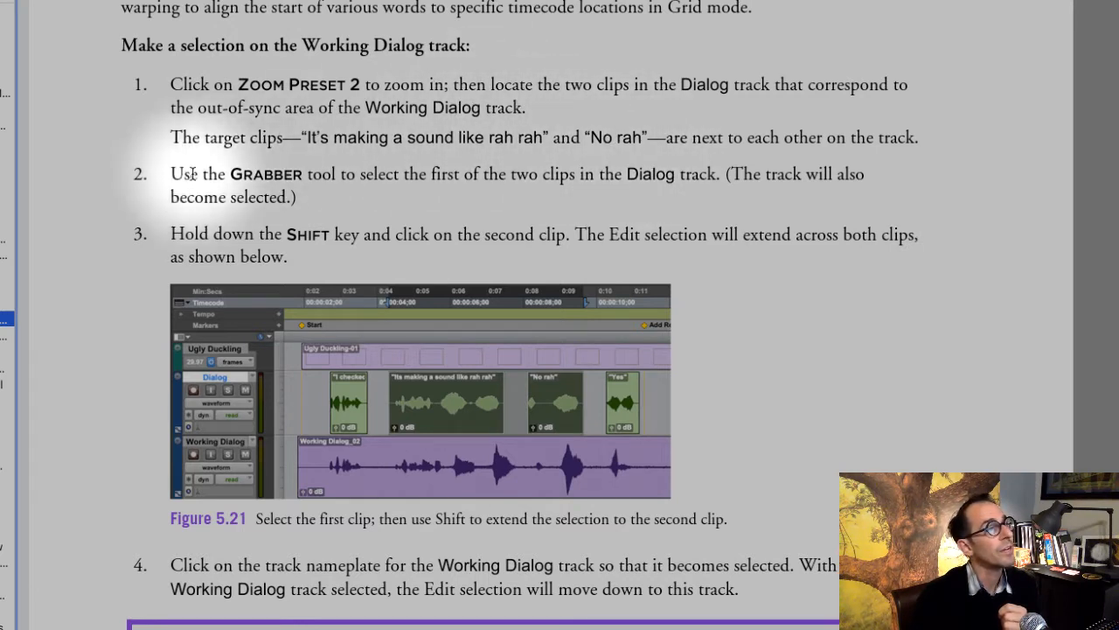
left_click_drag(320, 137, 401, 270)
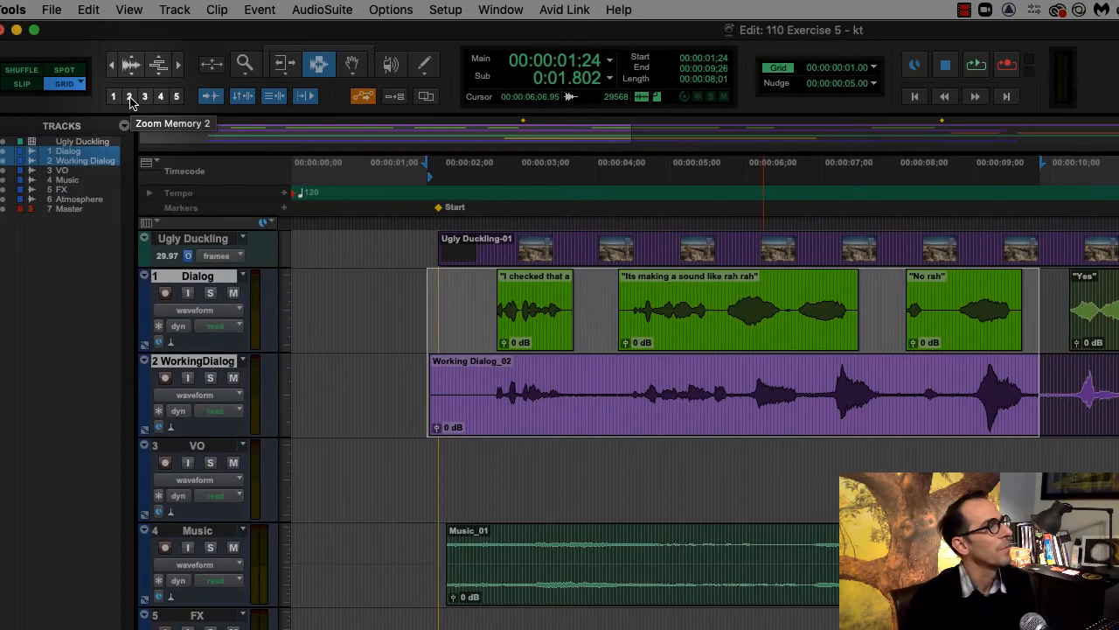
Step: In Pro Tools, recall Zoom Preset 2 and select the "Its making a sound like rah rah" clip on the Dialog track with the Grabber tool
left_click(129, 98)
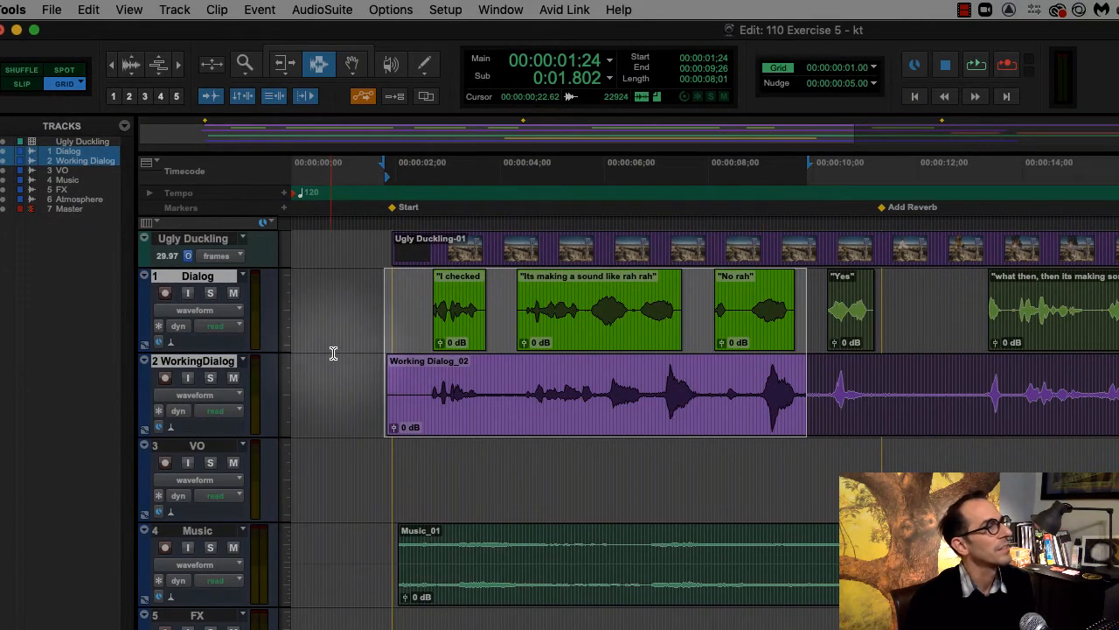
left_click(353, 323)
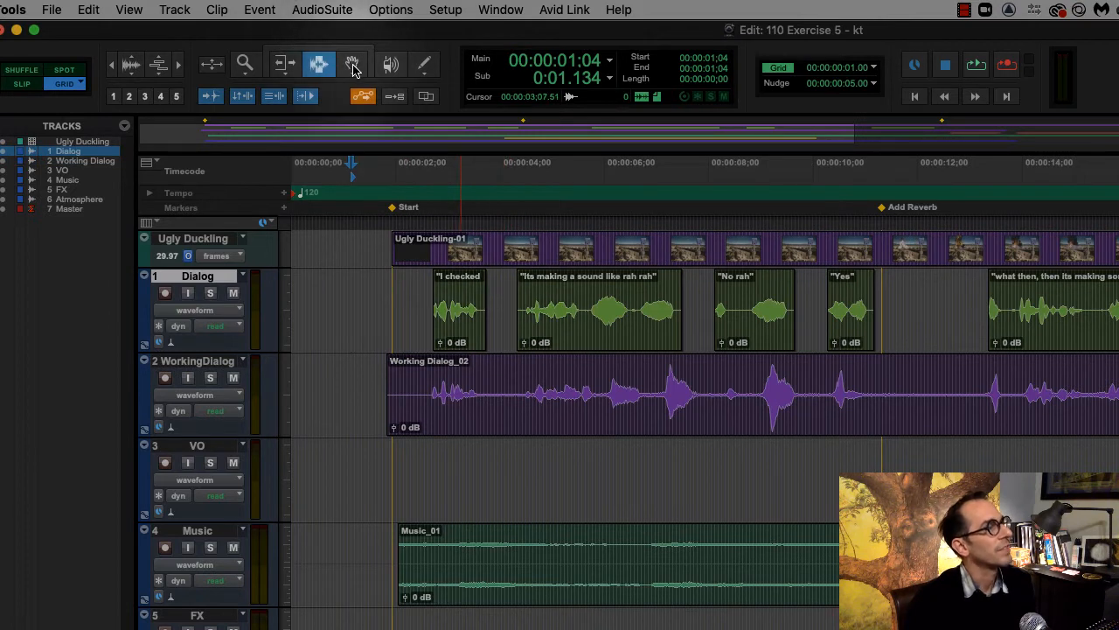
left_click(353, 70)
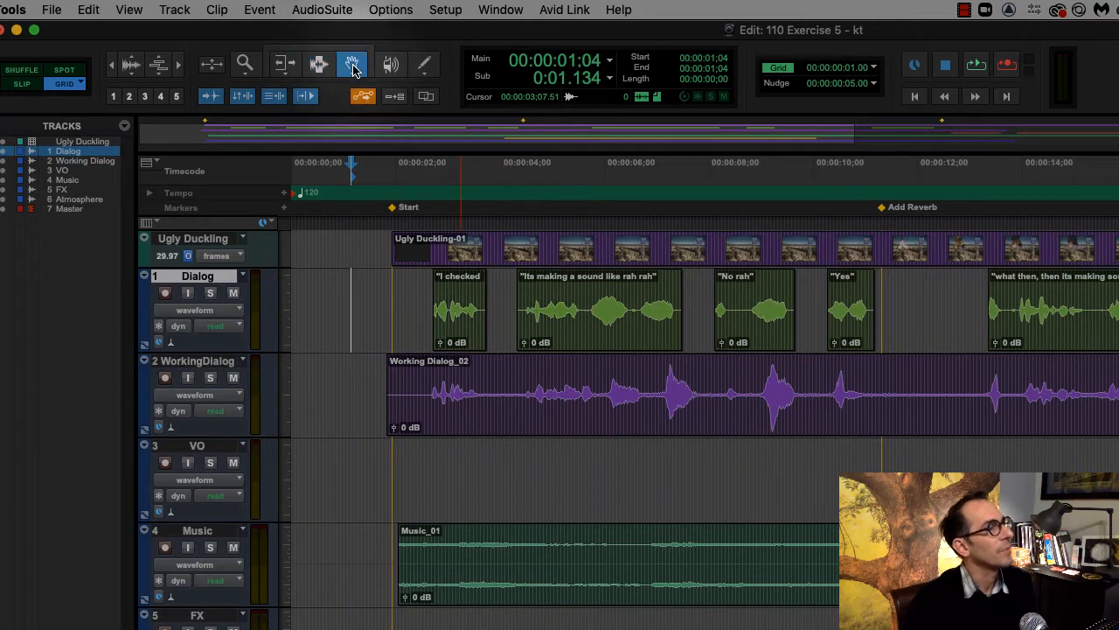
left_click(586, 316)
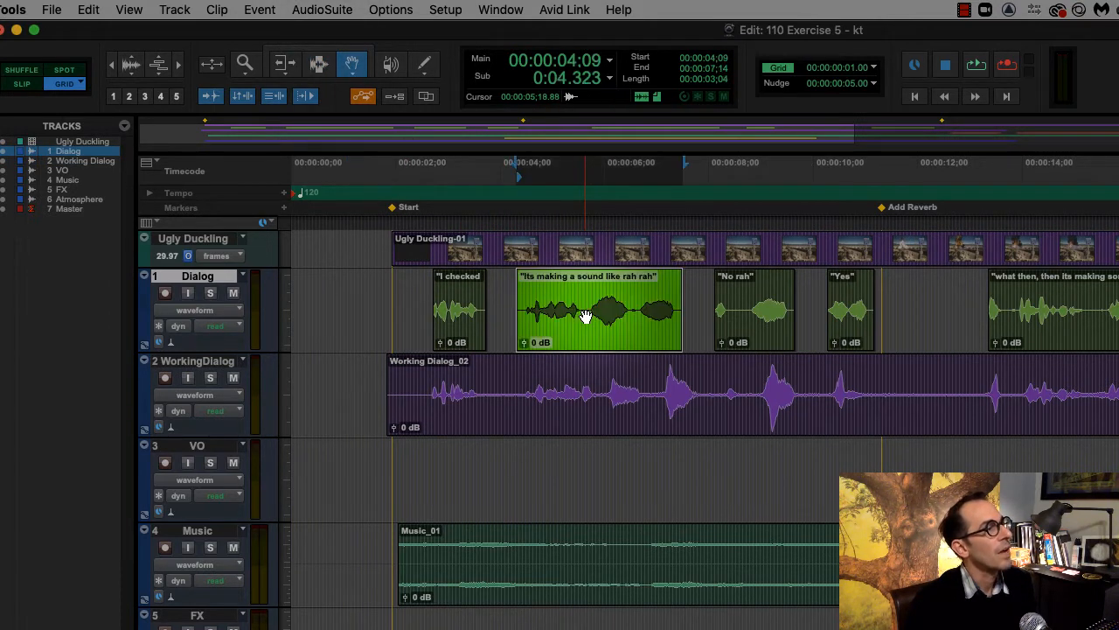
Step: Check the Correcting the Timing section of Exercise 5, and extend the Pro Tools Edit selection to include the "No rah" clip
left_click(0, 384)
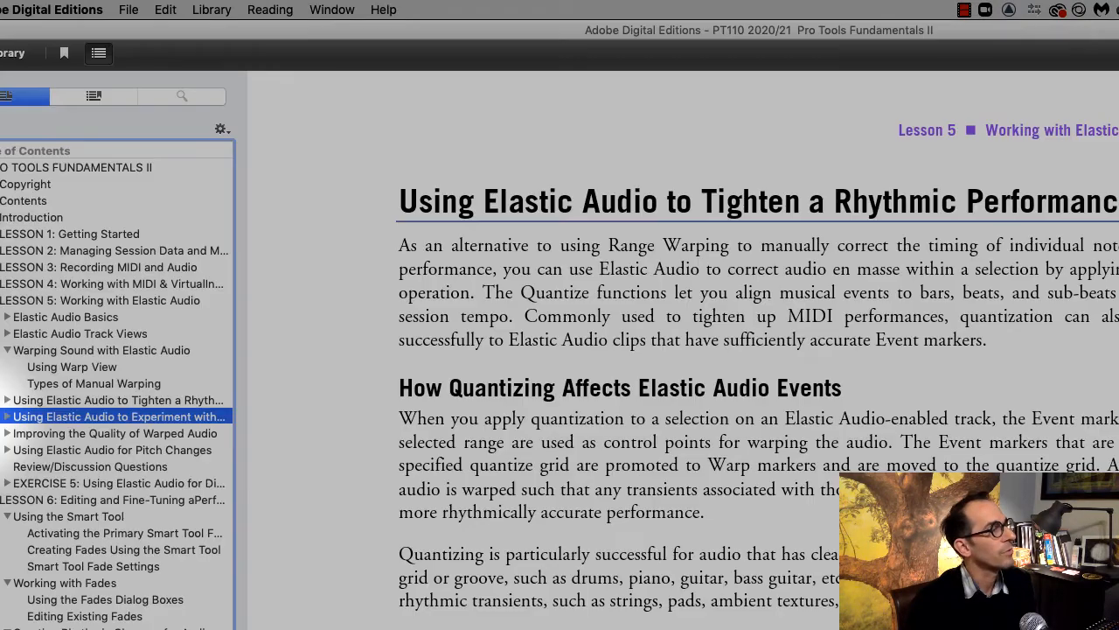
left_click(103, 483)
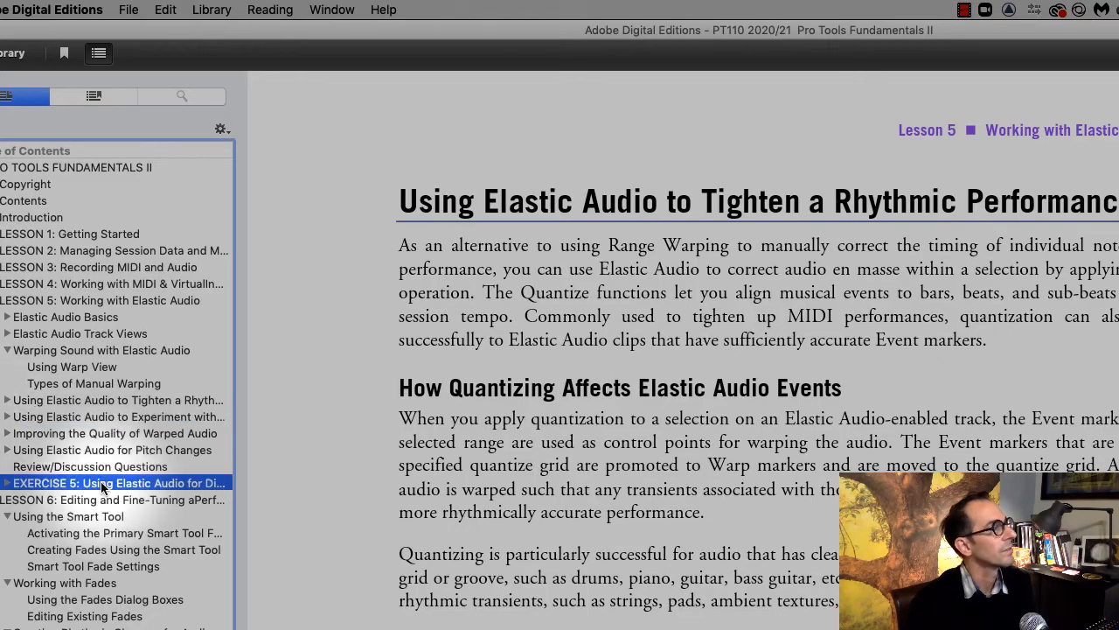
scroll(861, 608, "down", 2)
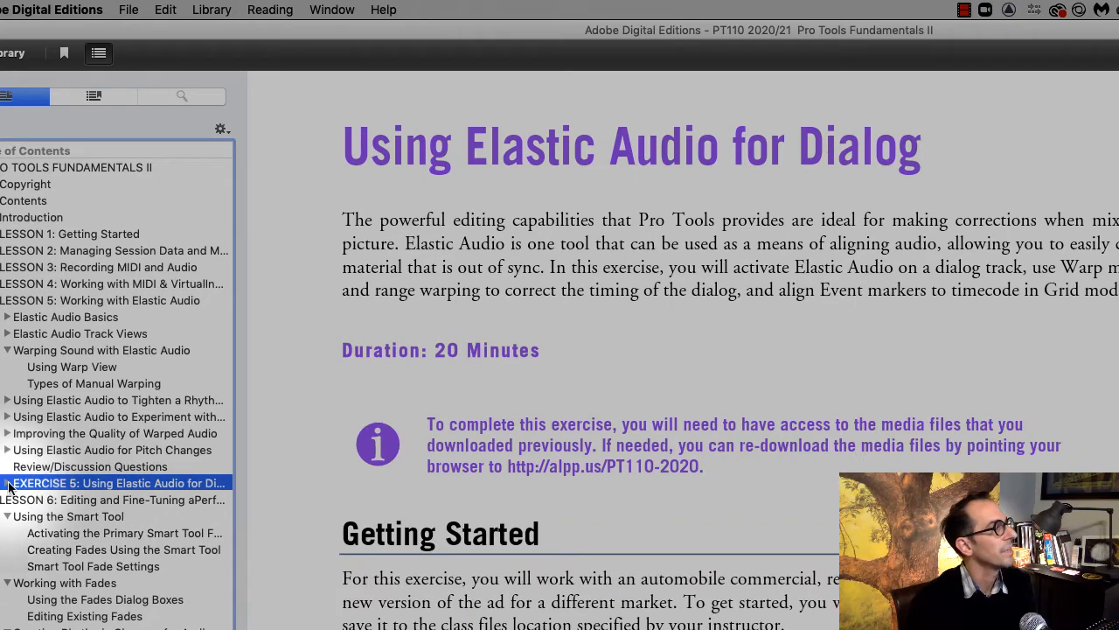
left_click(7, 483)
left_click(87, 517)
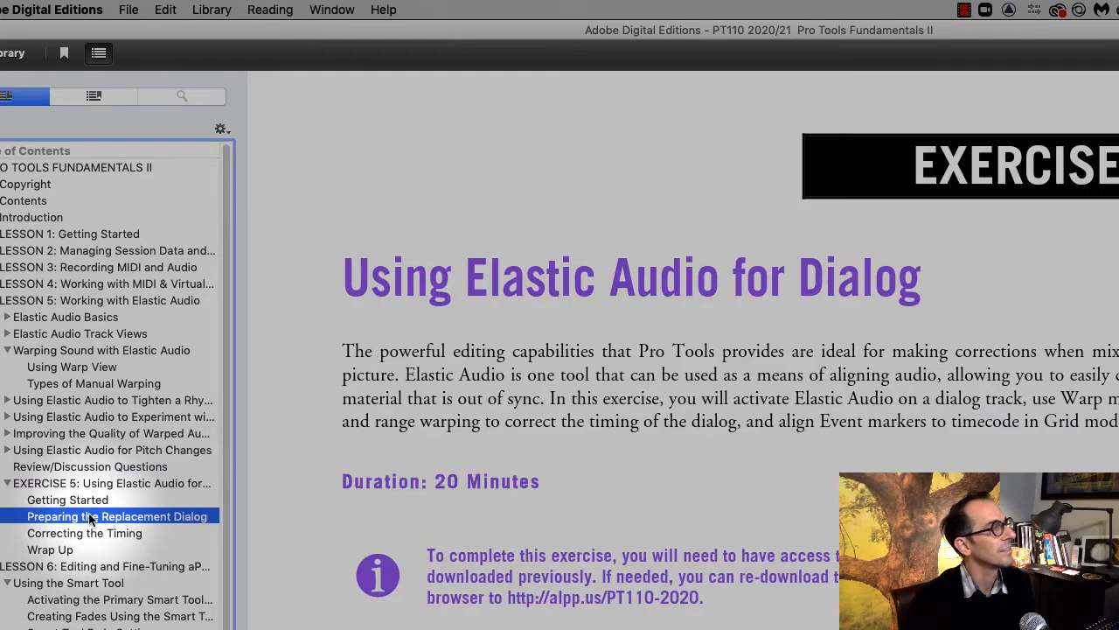
left_click(97, 533)
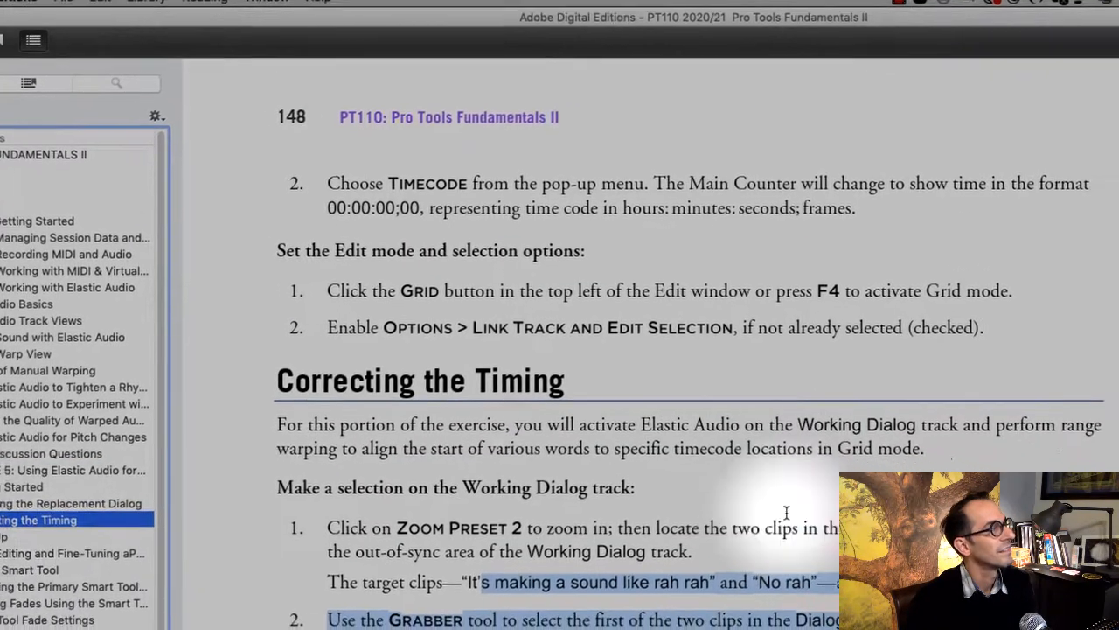
scroll(896, 451, "down", 2)
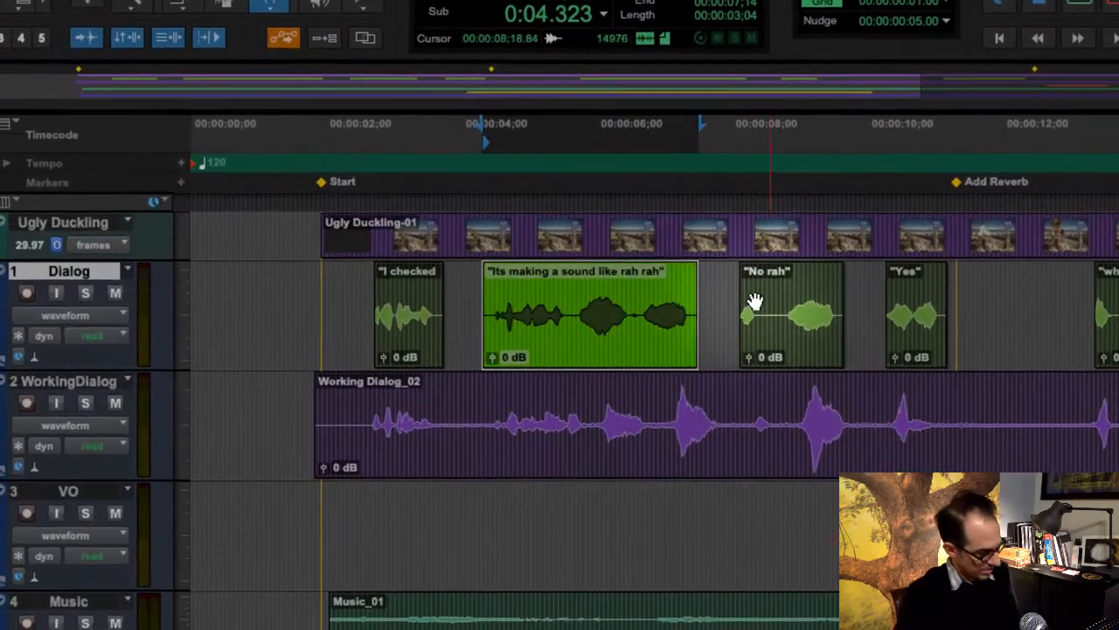
left_click(808, 332, "shift")
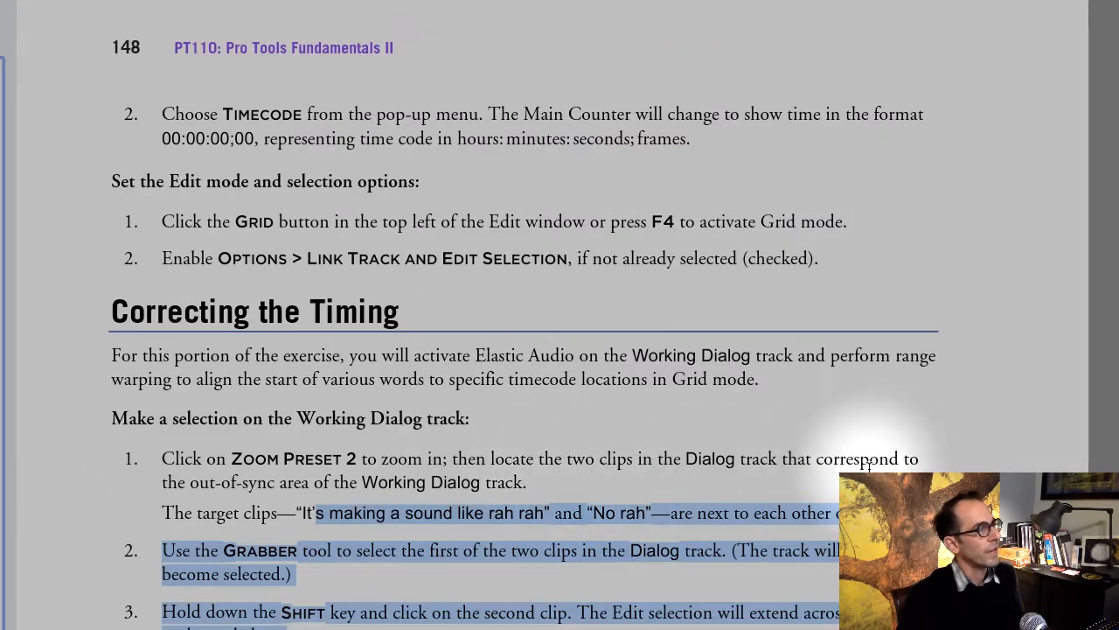
Step: Read step 4 of Correcting the Timing in the e-book about selecting the Working Dialog track's nameplate, and highlight its text
scroll(869, 464, "down", 8)
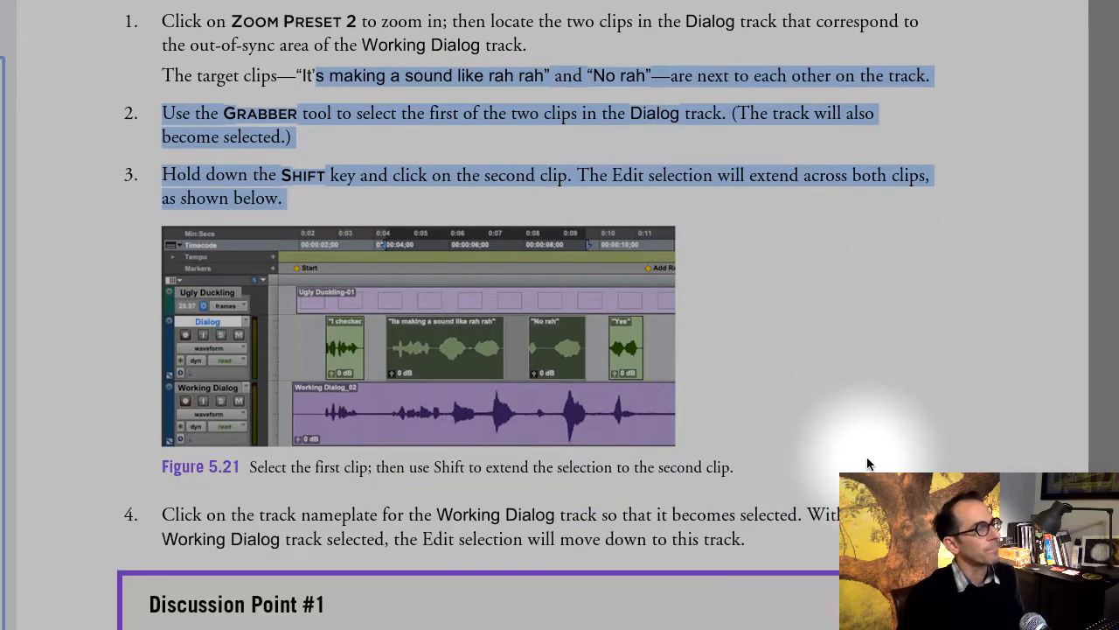
scroll(868, 463, "down", 3)
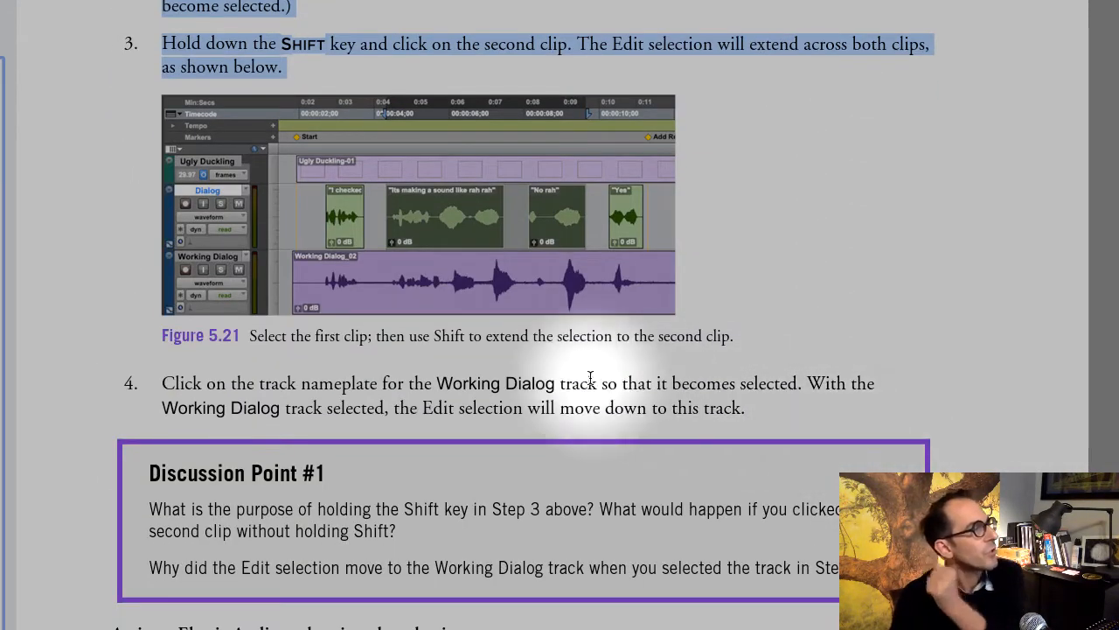
left_click_drag(559, 384, 767, 418)
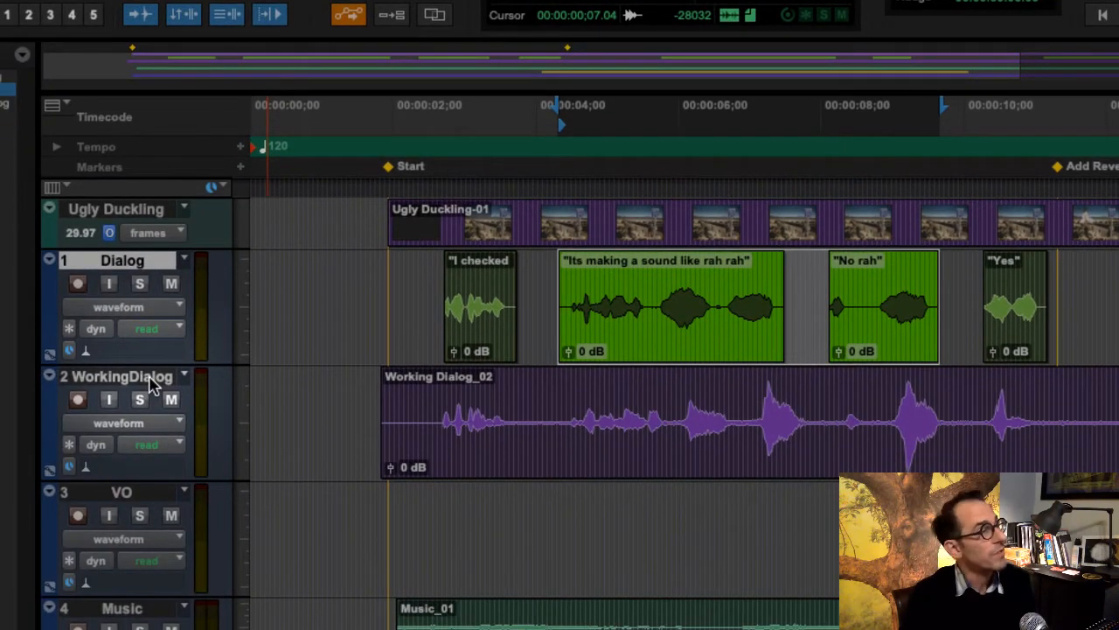
Step: In Pro Tools, move the Edit selection through the VO, Music, FX and Working Dialog tracks, and select an all-track range from the Add Reverb marker
left_click(140, 492)
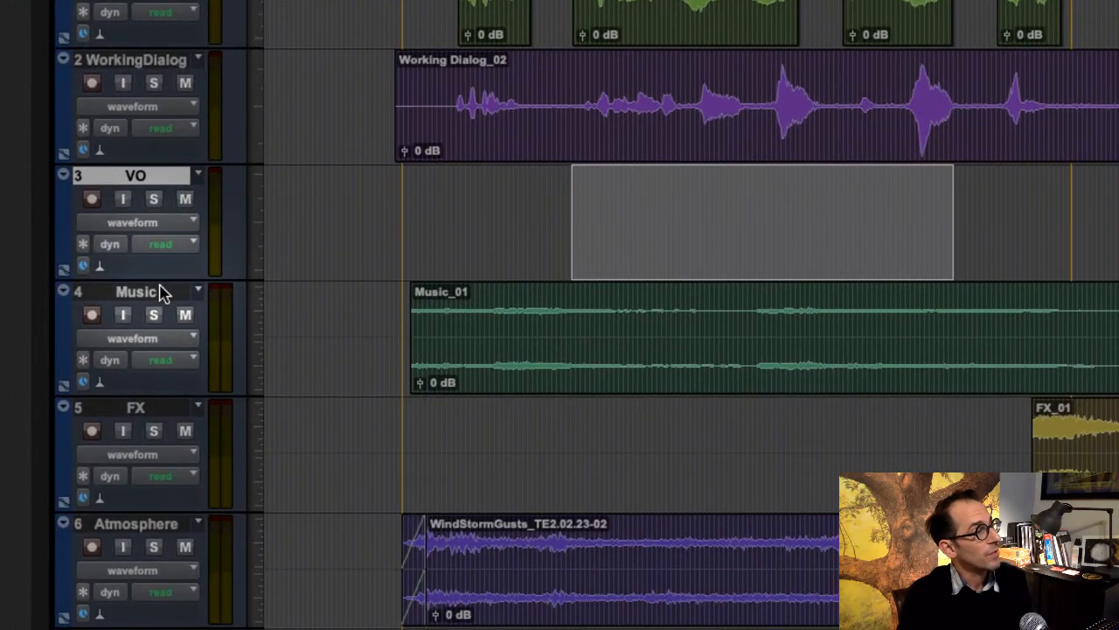
left_click(160, 291)
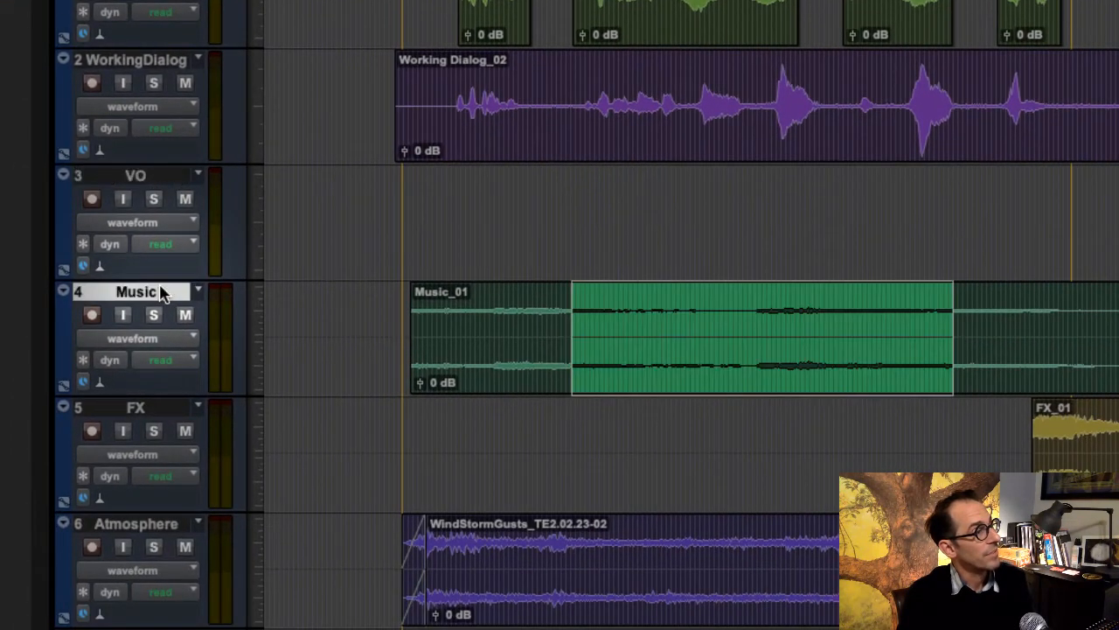
left_click(153, 411)
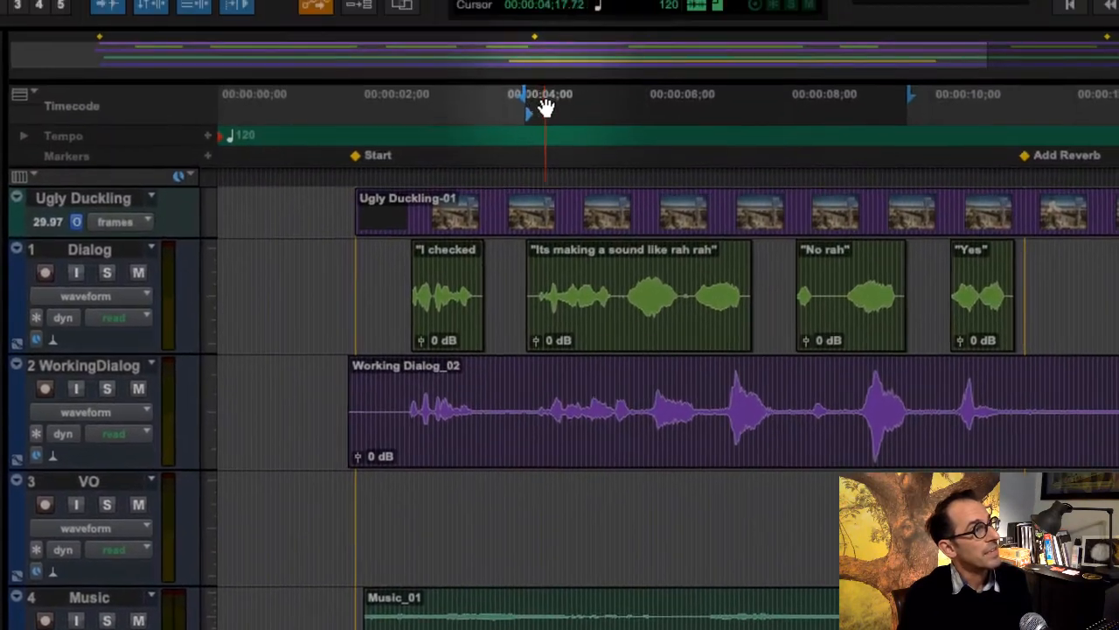
left_click_drag(545, 107, 234, 289)
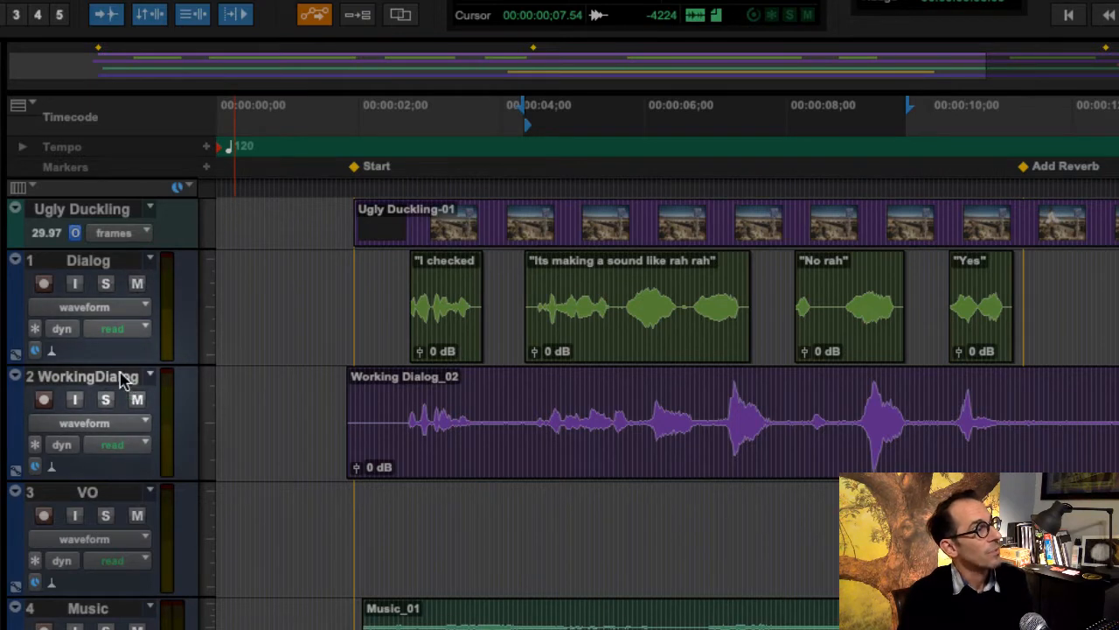
left_click(122, 378)
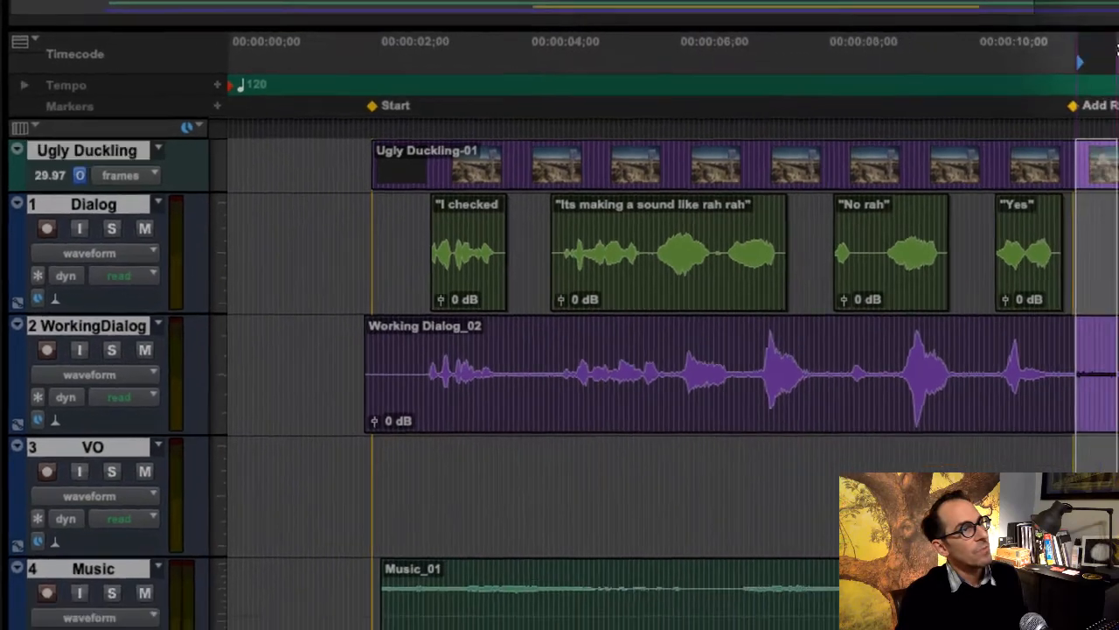
mouse_move(1117, 50)
left_mouse_down()
mouse_move(857, 32)
mouse_move(1118, 25)
mouse_move(1029, 32)
mouse_move(845, 83)
mouse_move(1075, 90)
left_mouse_up()
left_click(767, 267)
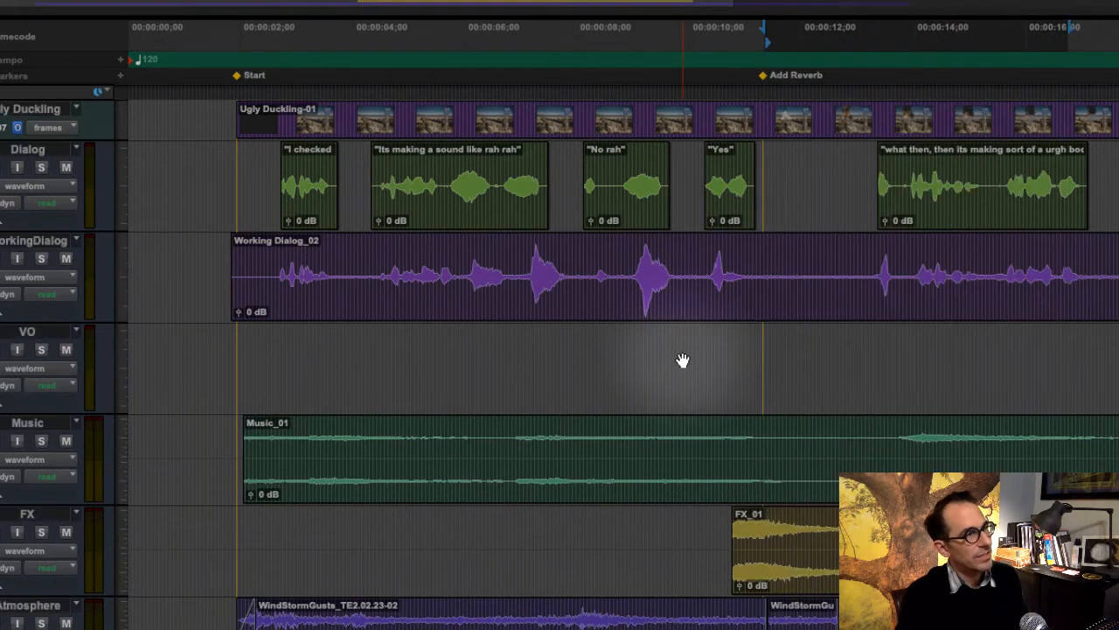
Step: Select the "Its making a sound like rah rah" and "No rah" clips on the Dialog track, and move the Edit selection to Working Dialog
left_click(432, 196)
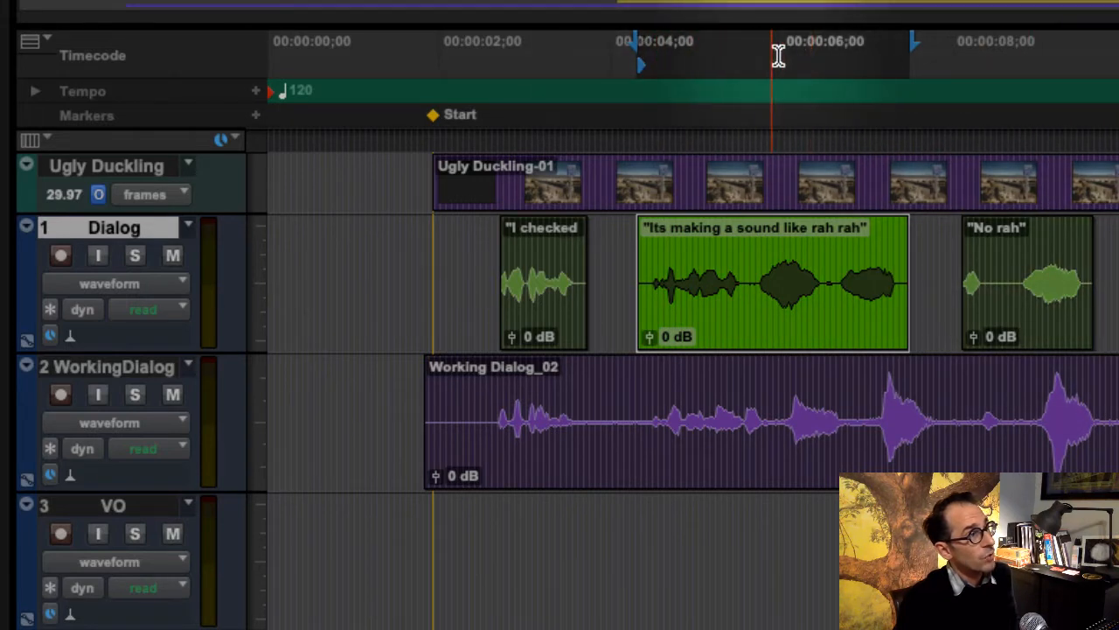
left_click(1043, 328, "shift")
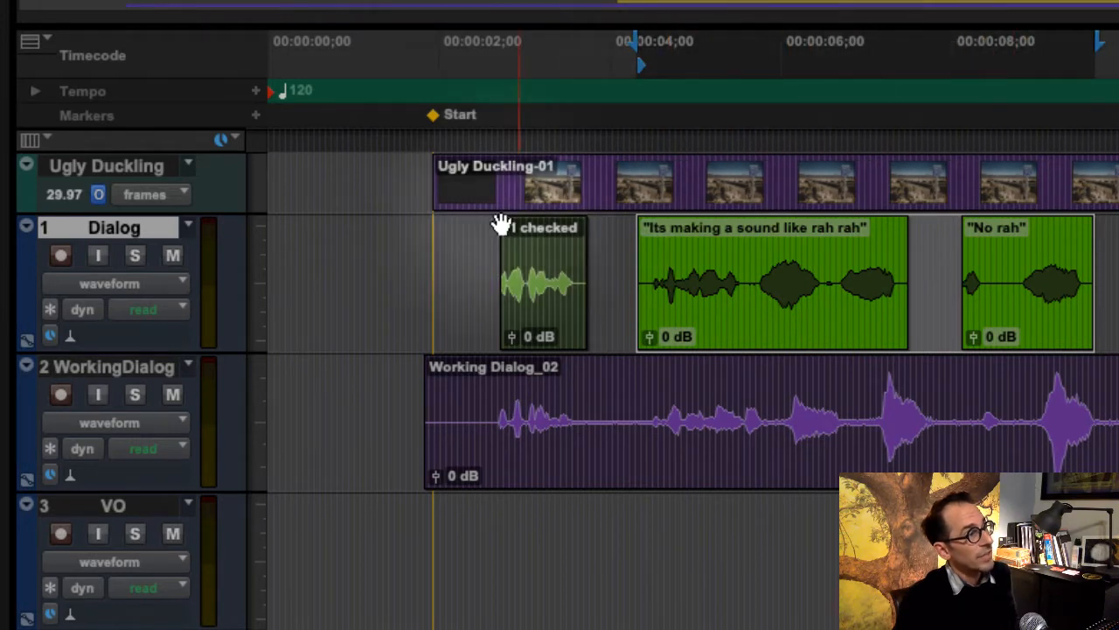
left_click(151, 368)
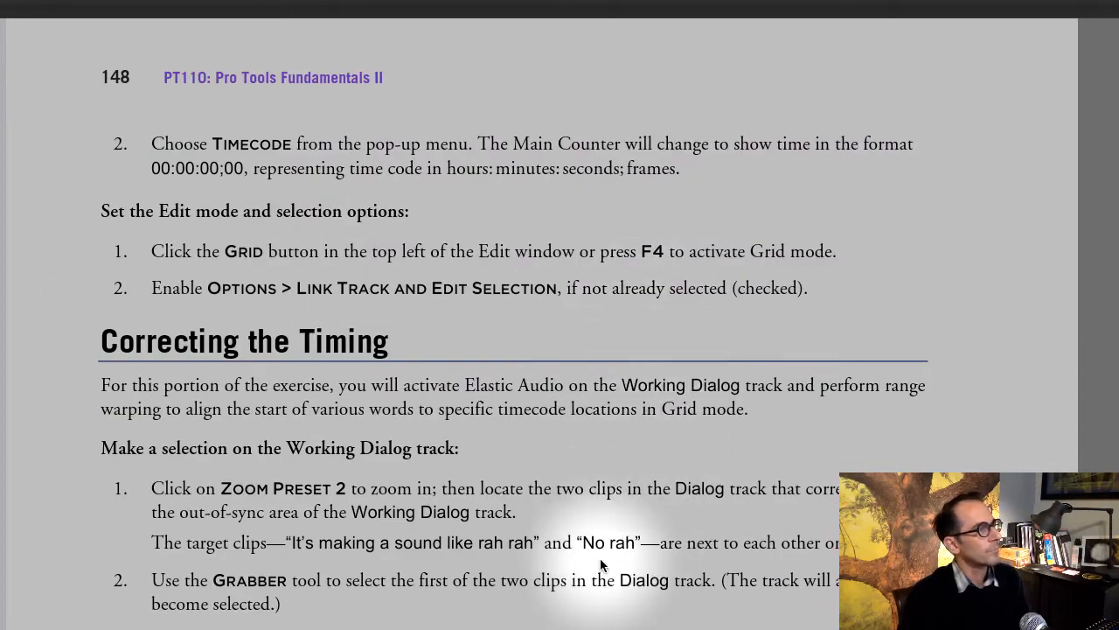
Step: Return to the e-book and read Discussion Point #1 on holding Shift and why the Edit selection moves to the Working Dialog track
scroll(602, 552, "down", 5)
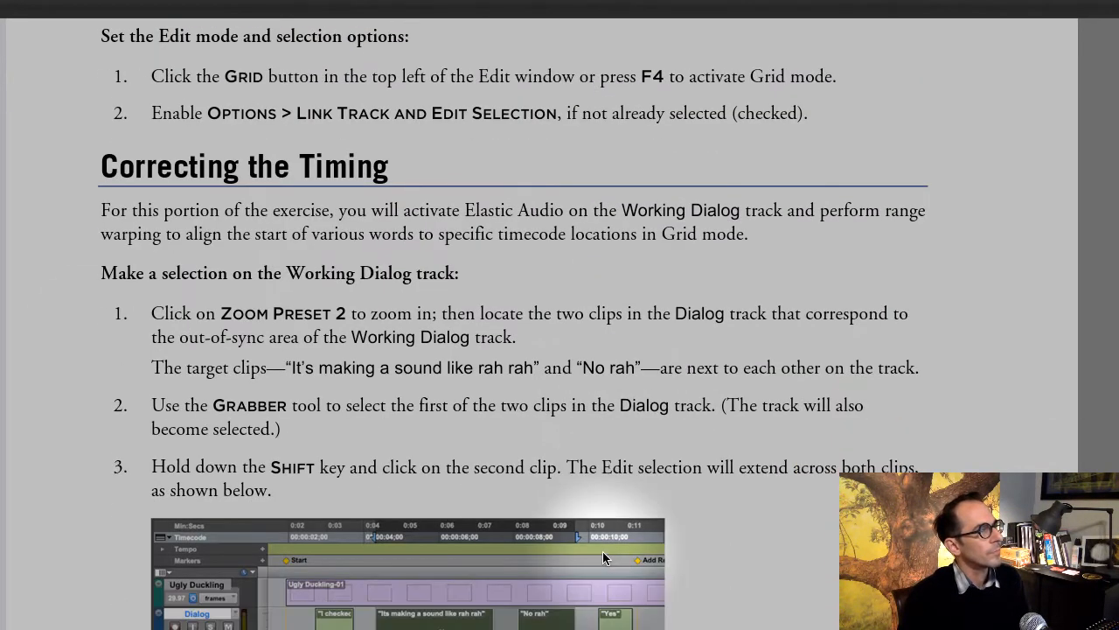
scroll(677, 510, "down", 5)
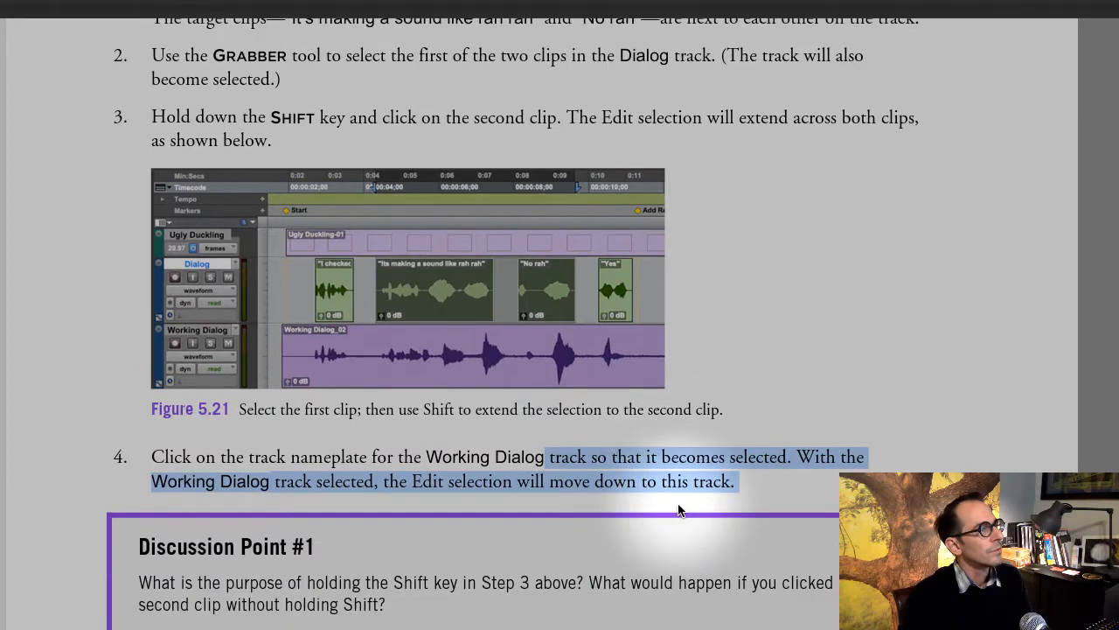
scroll(678, 507, "down", 5)
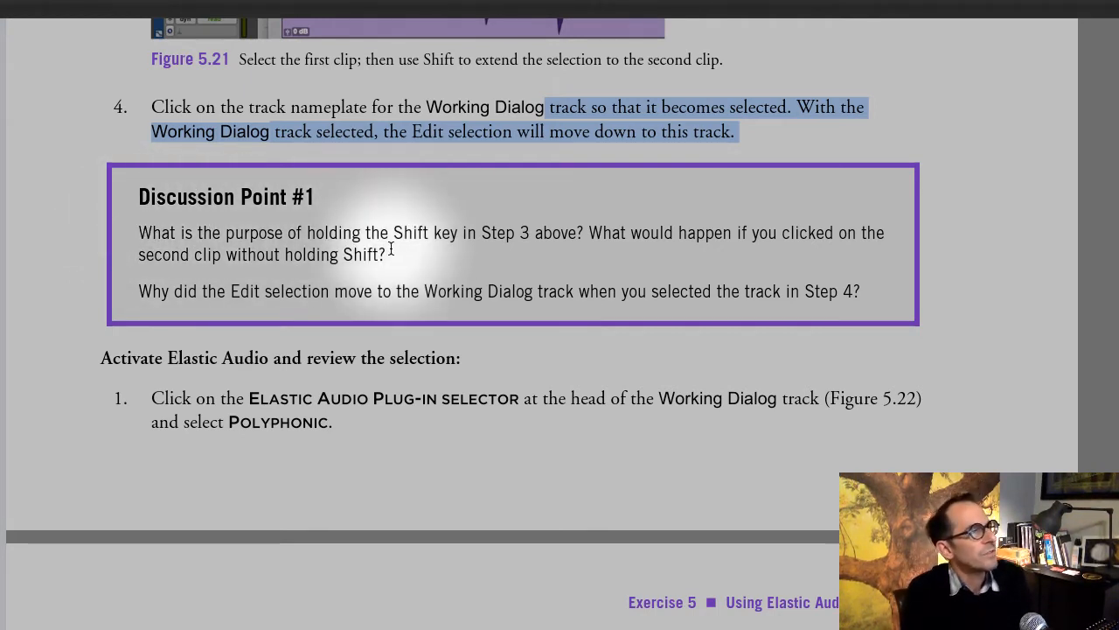
left_click_drag(586, 233, 645, 284)
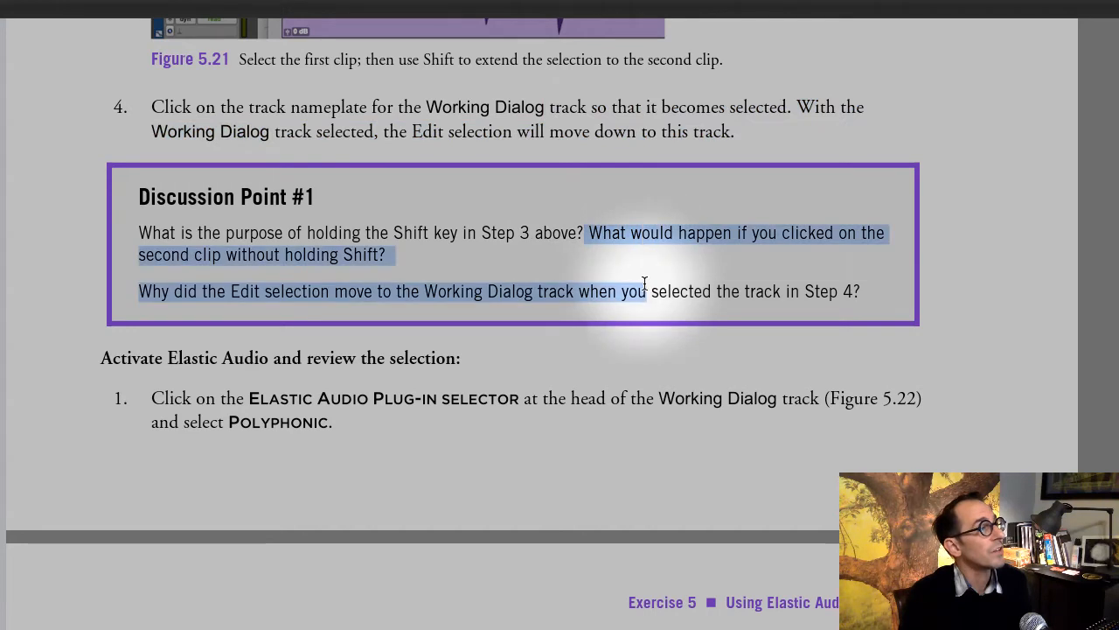
left_click(531, 275)
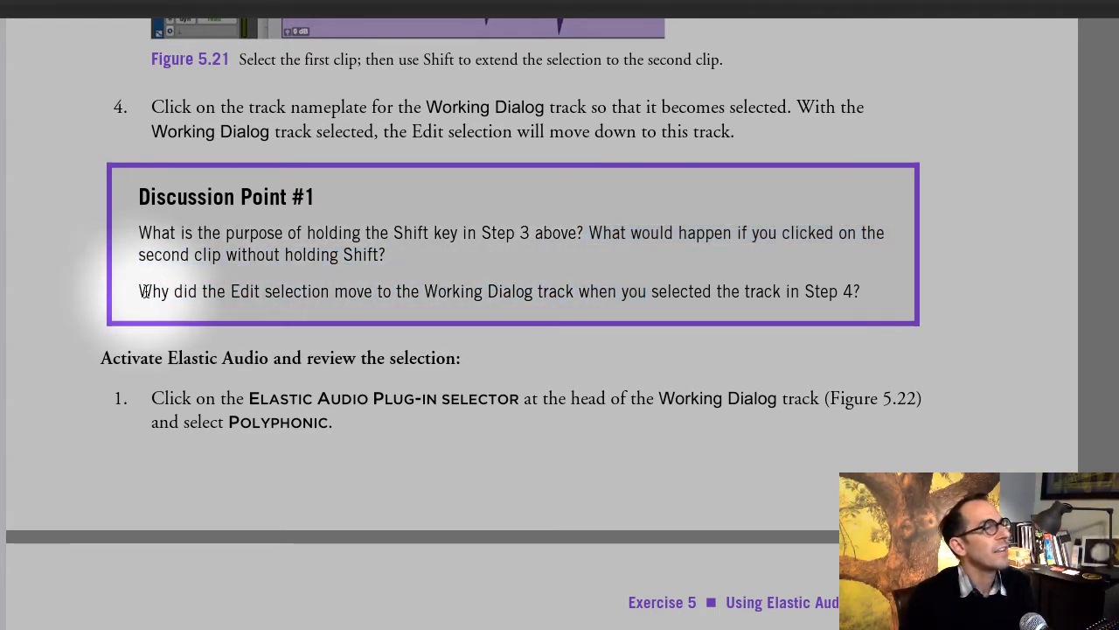
left_click_drag(137, 291, 889, 290)
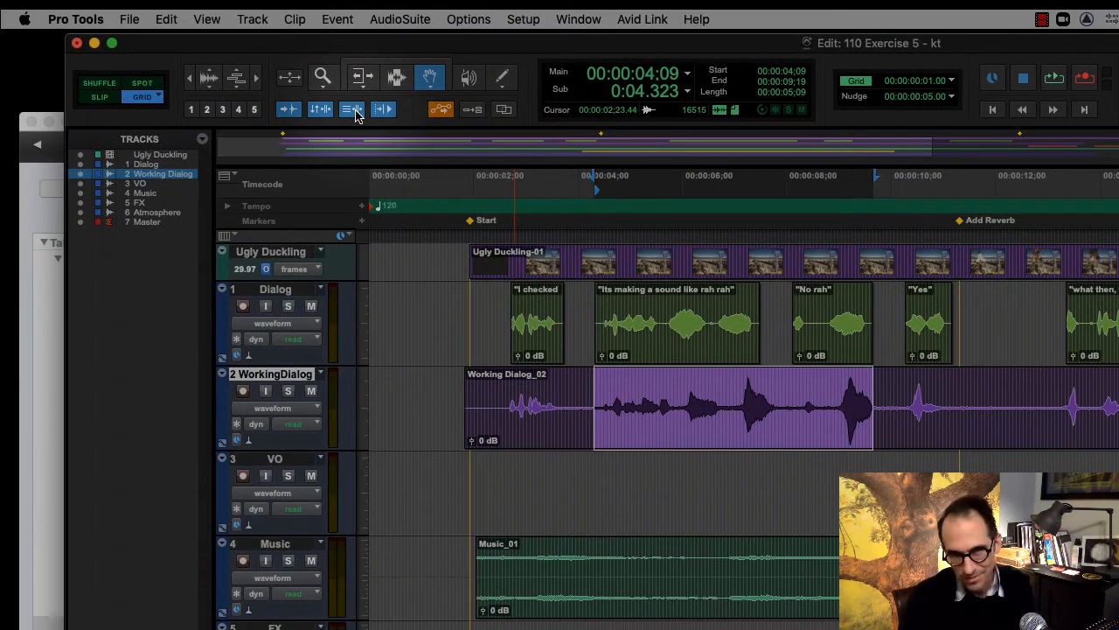
Step: Read the e-book's Activate Elastic Audio instructions, and set the Working Dialog track's Elastic Audio plug-in to Polyphonic in Pro Tools
left_click(28, 152)
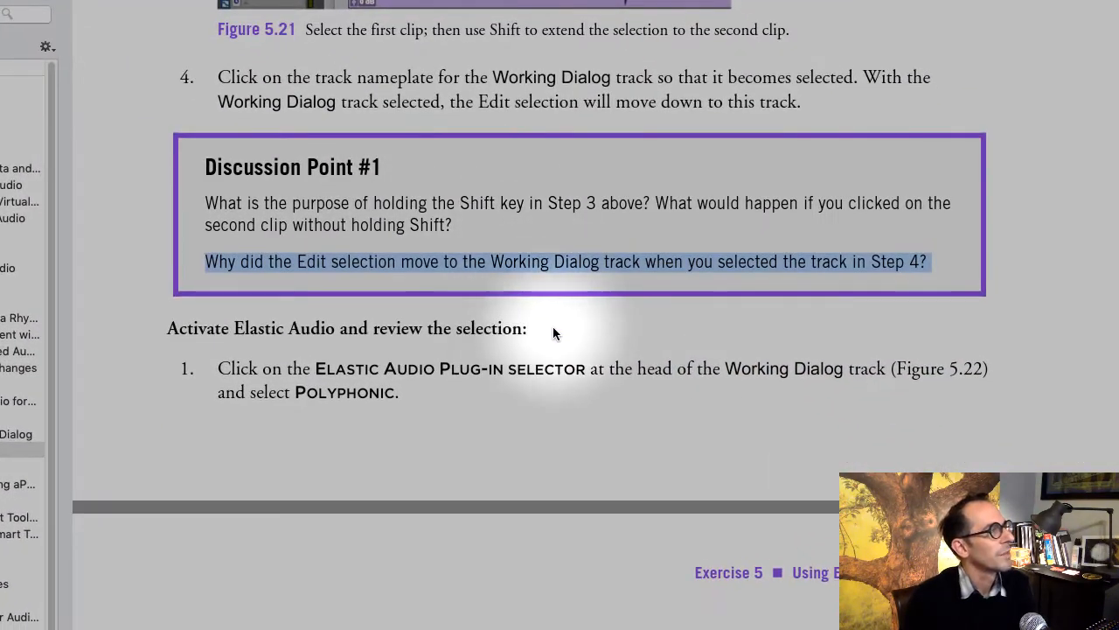
scroll(524, 319, "down", 6)
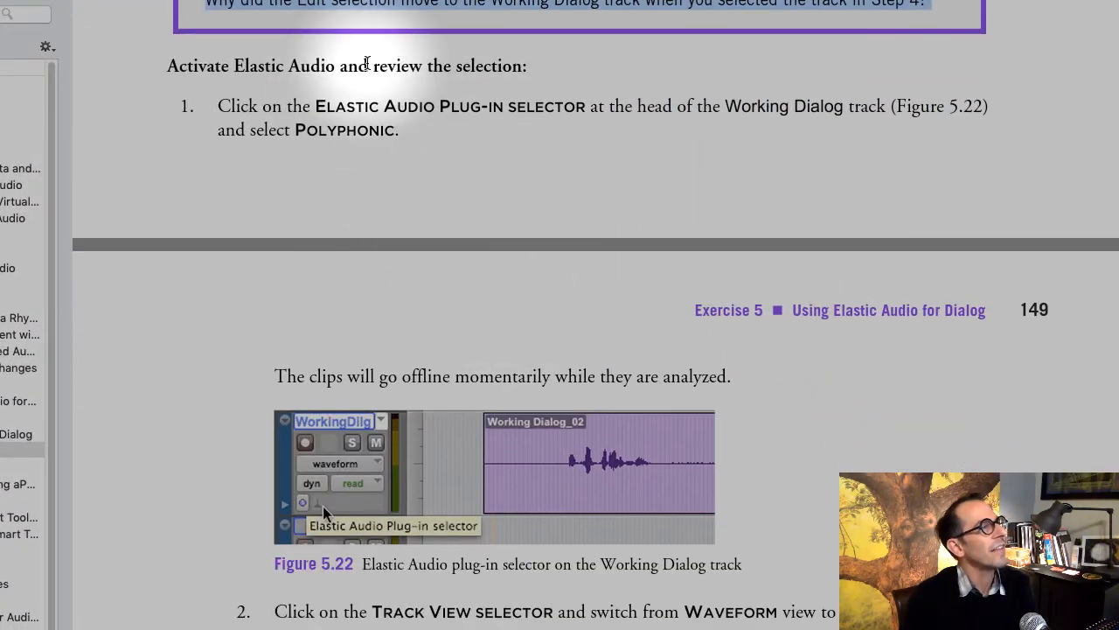
scroll(366, 63, "down", 2)
scroll(350, 87, "up", 2)
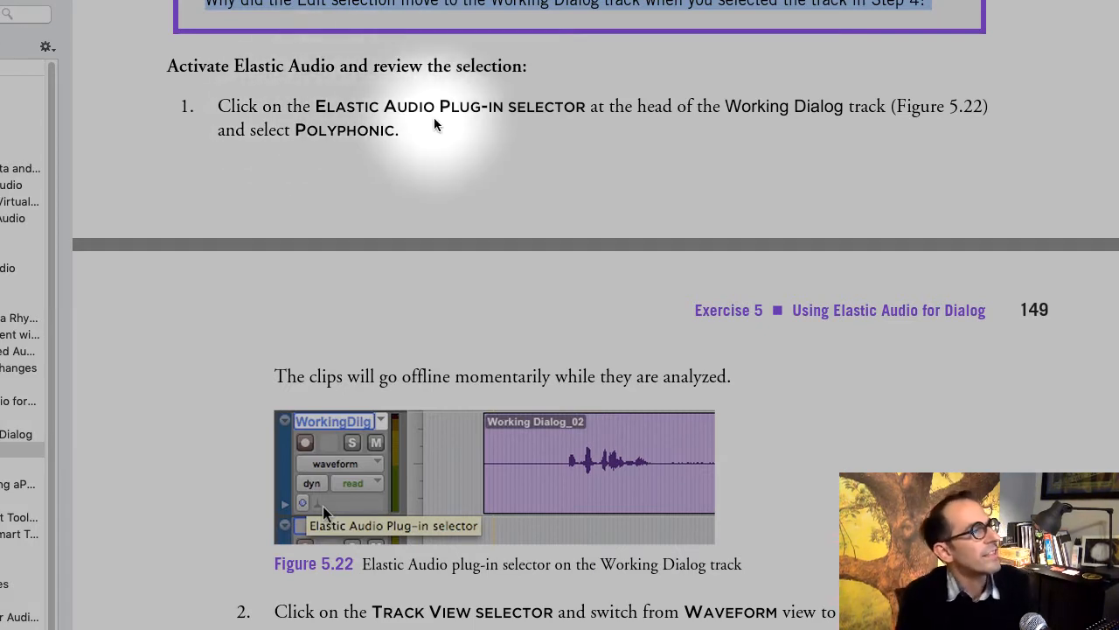
scroll(510, 337, "down", 1)
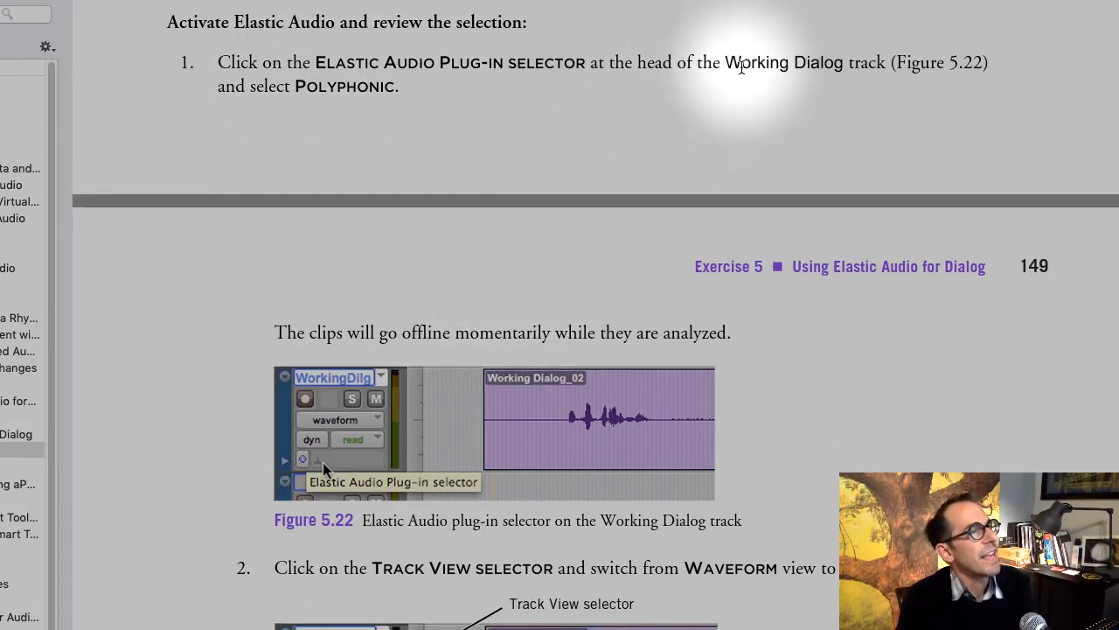
scroll(350, 110, "down", 1)
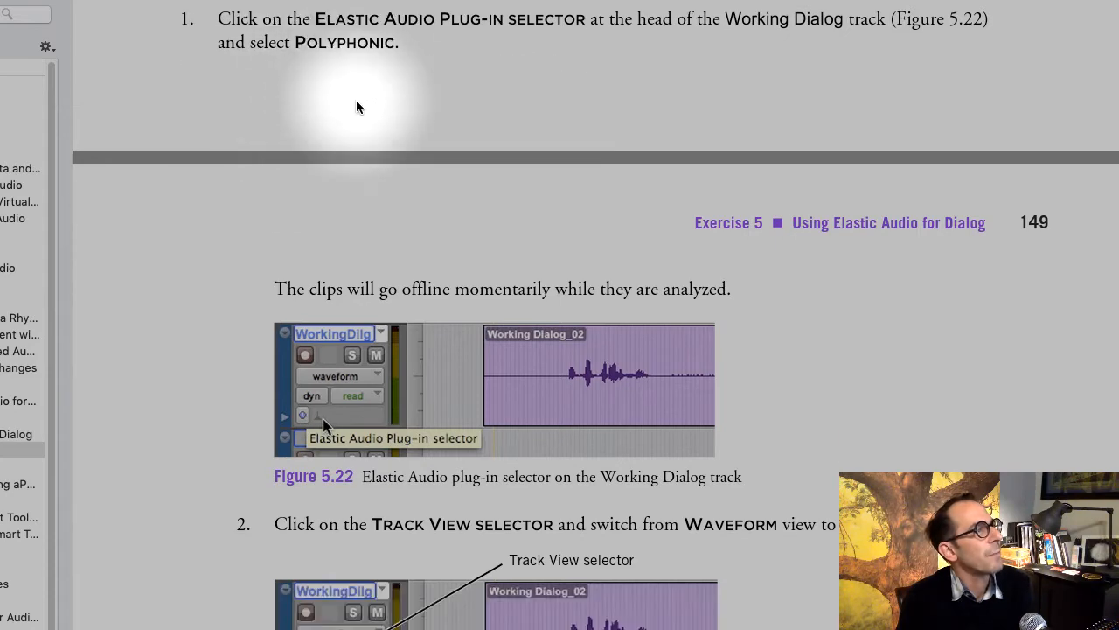
scroll(356, 107, "down", 2)
scroll(357, 107, "up", 2)
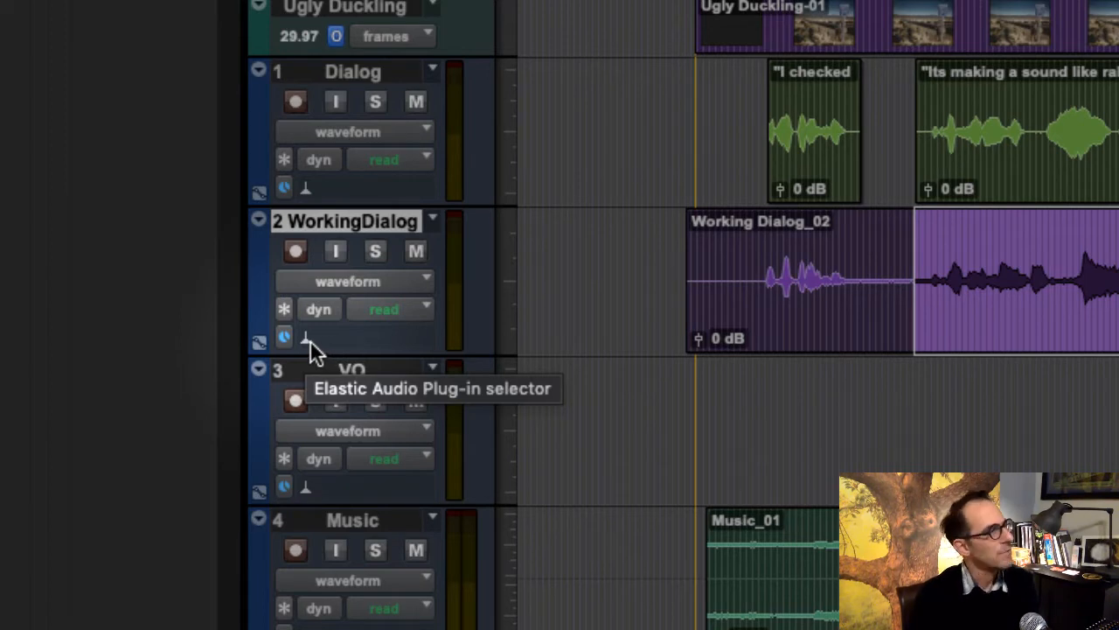
left_click(308, 339)
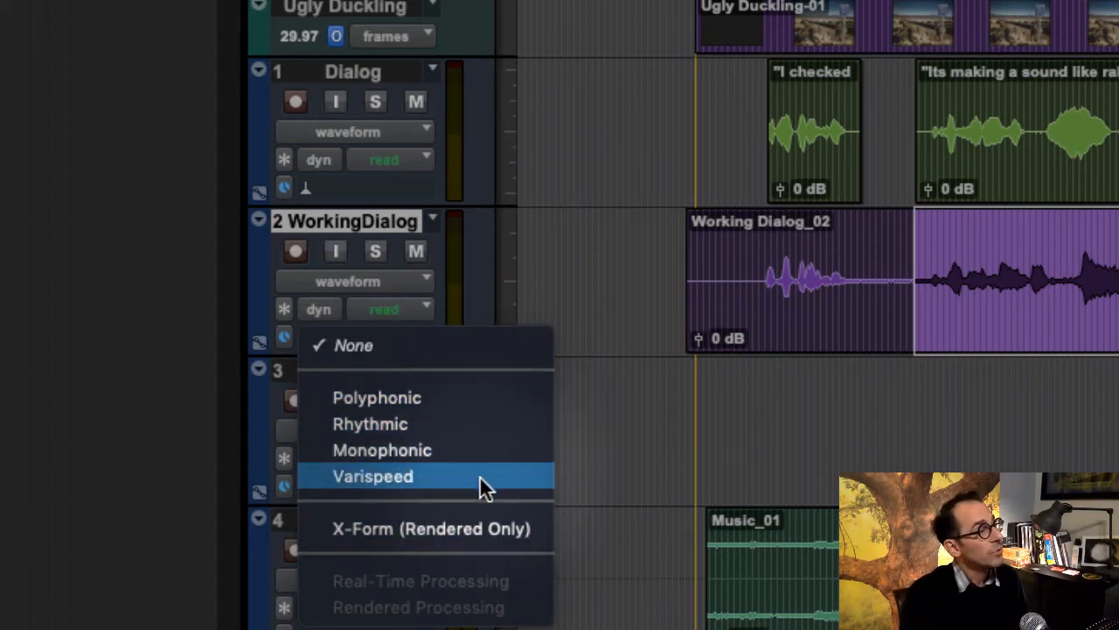
left_click(488, 398)
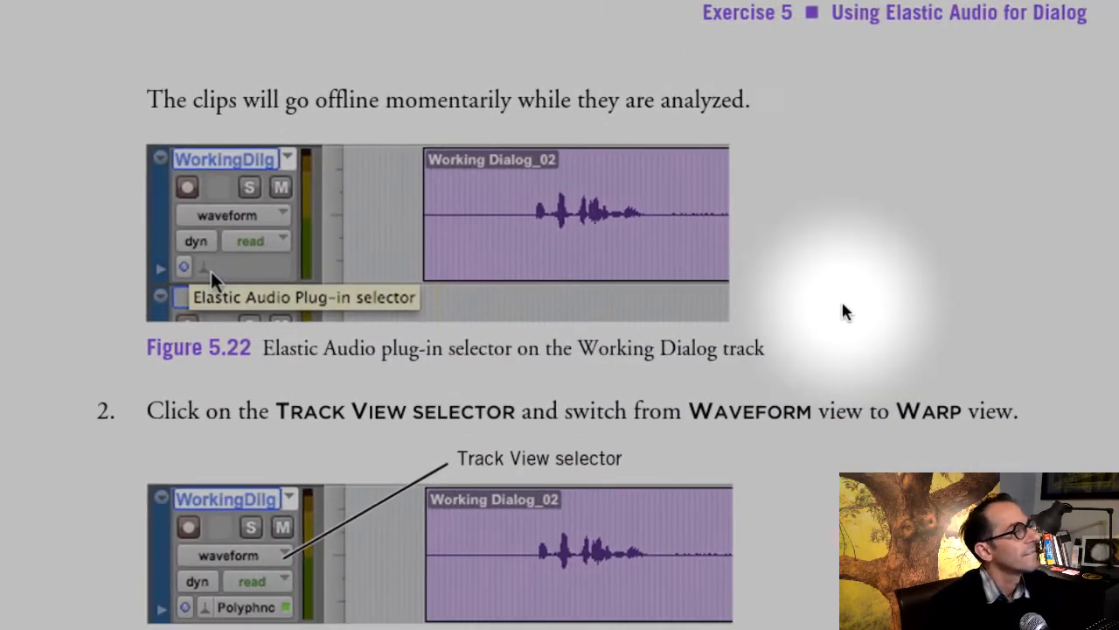
Step: Check the Track View instruction in the e-book, and switch the Working Dialog track in Pro Tools to warp view
scroll(841, 301, "down", 3)
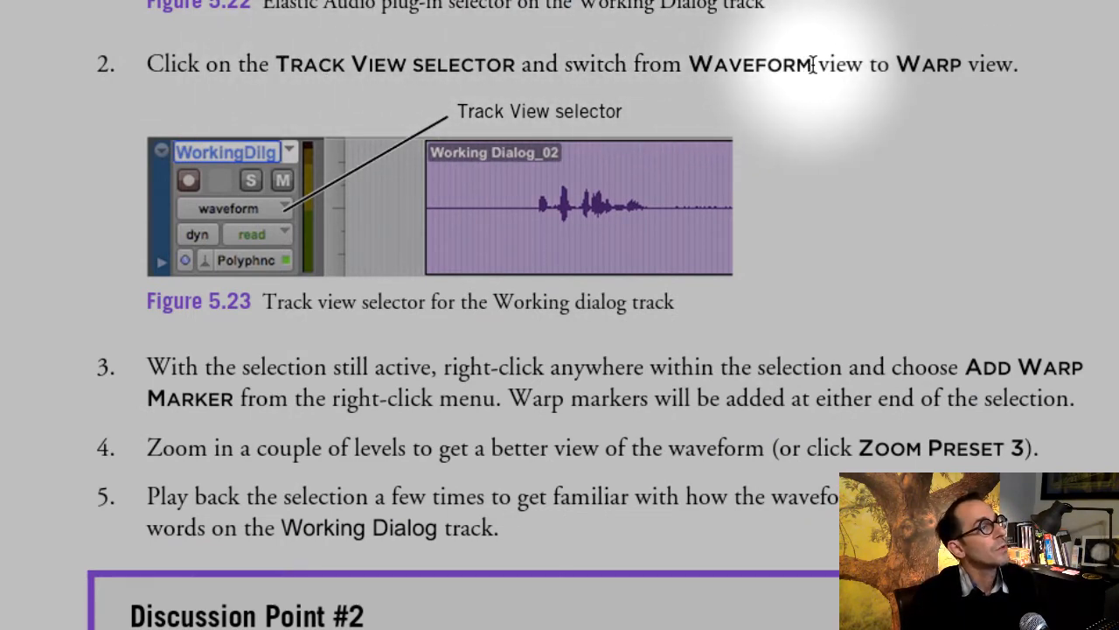
scroll(814, 76, "up", 2)
scroll(918, 190, "up", 2)
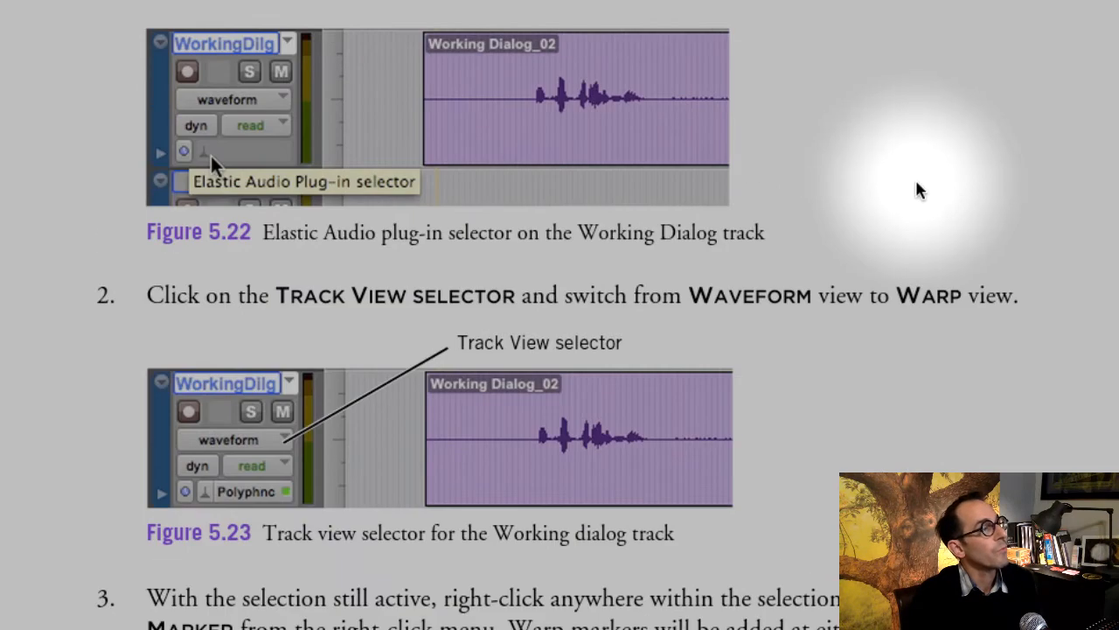
scroll(174, 43, "up", 2)
left_click_drag(159, 61, 782, 107)
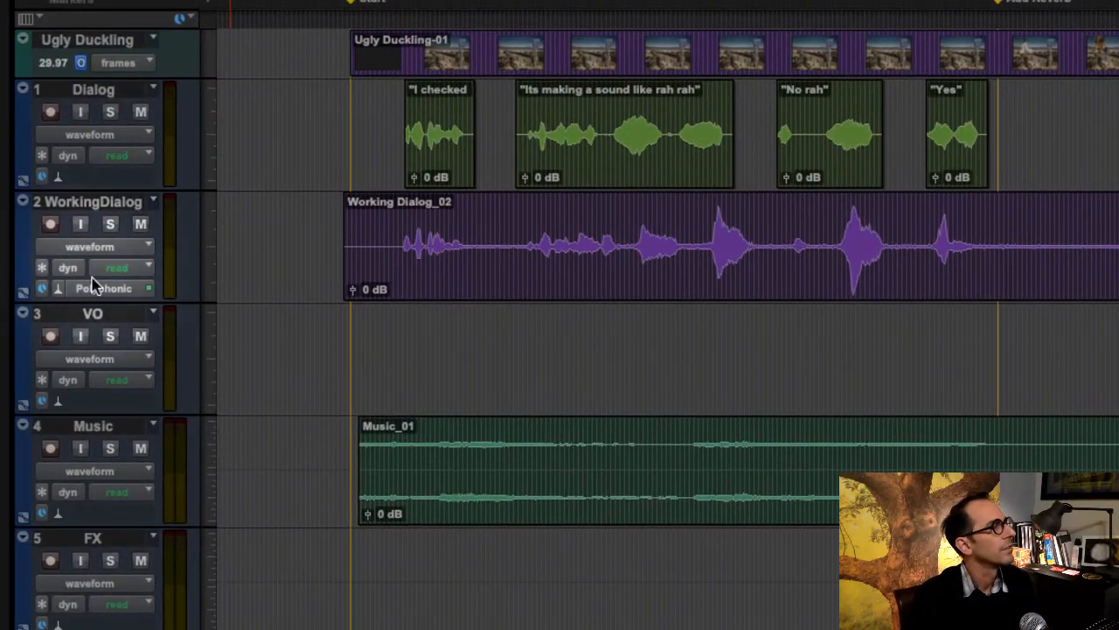
left_click(99, 254)
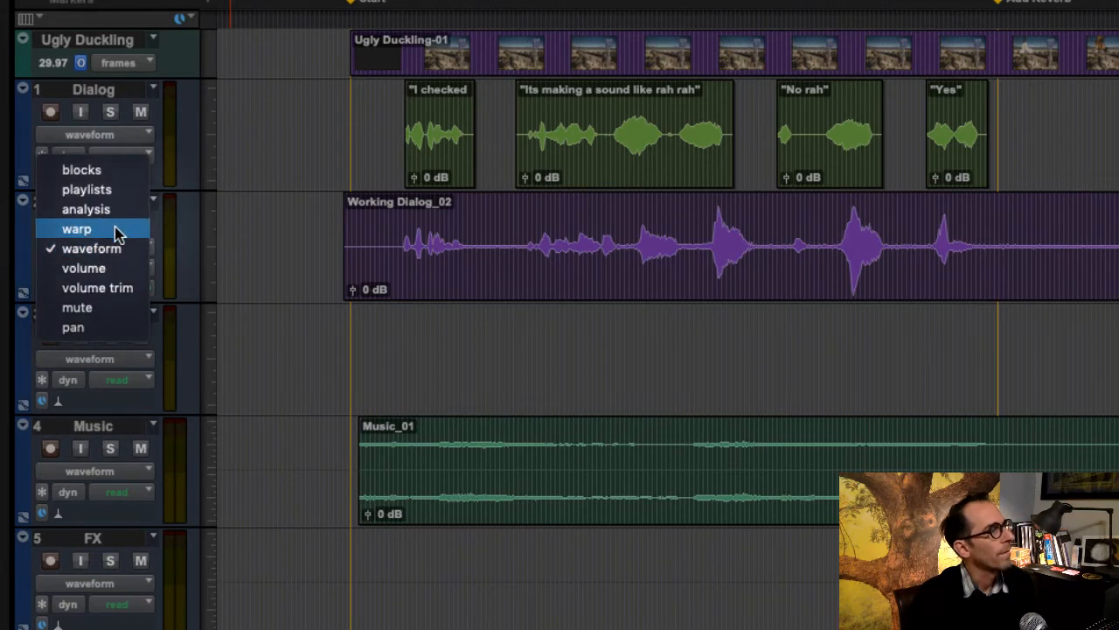
left_click(116, 231)
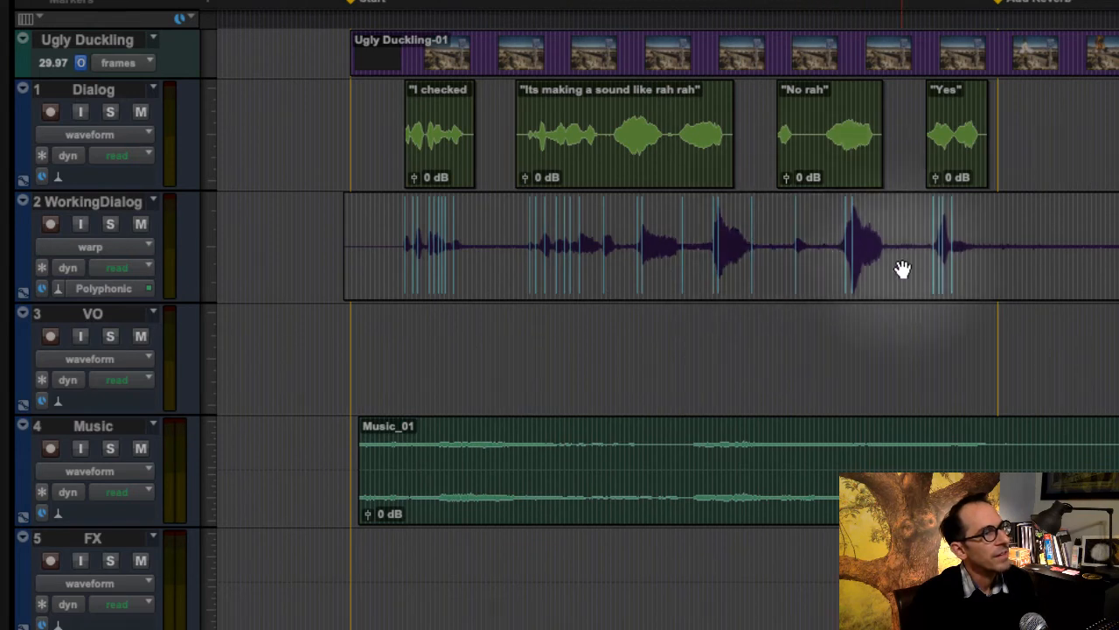
Step: Review the track view options for the Working Dialog track, including analysis view, without changing the current view
left_click(109, 247)
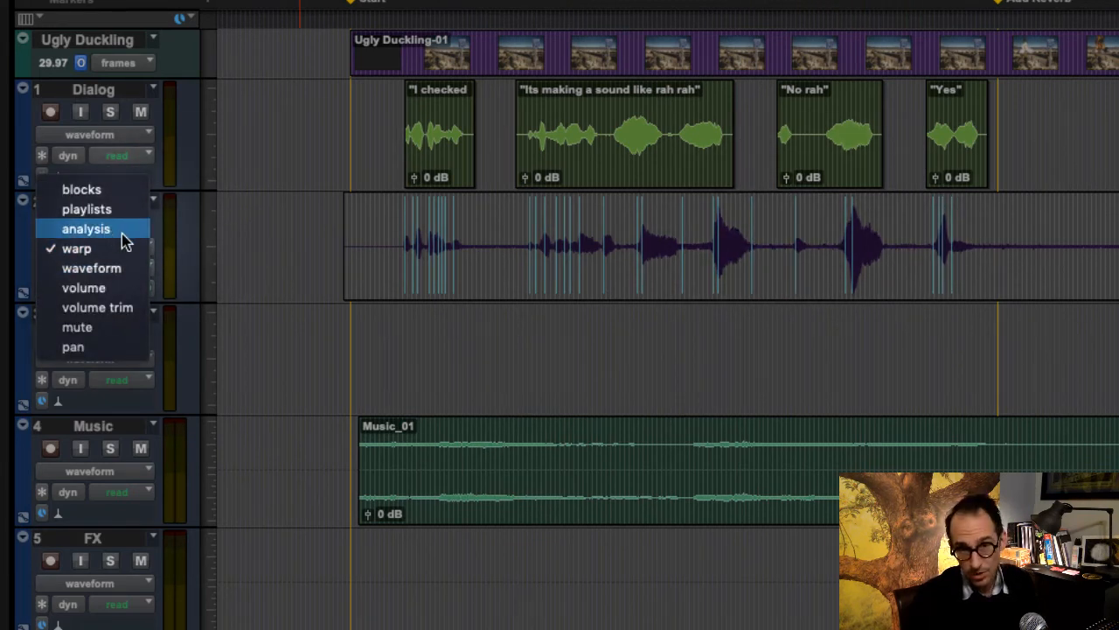
left_click(122, 241)
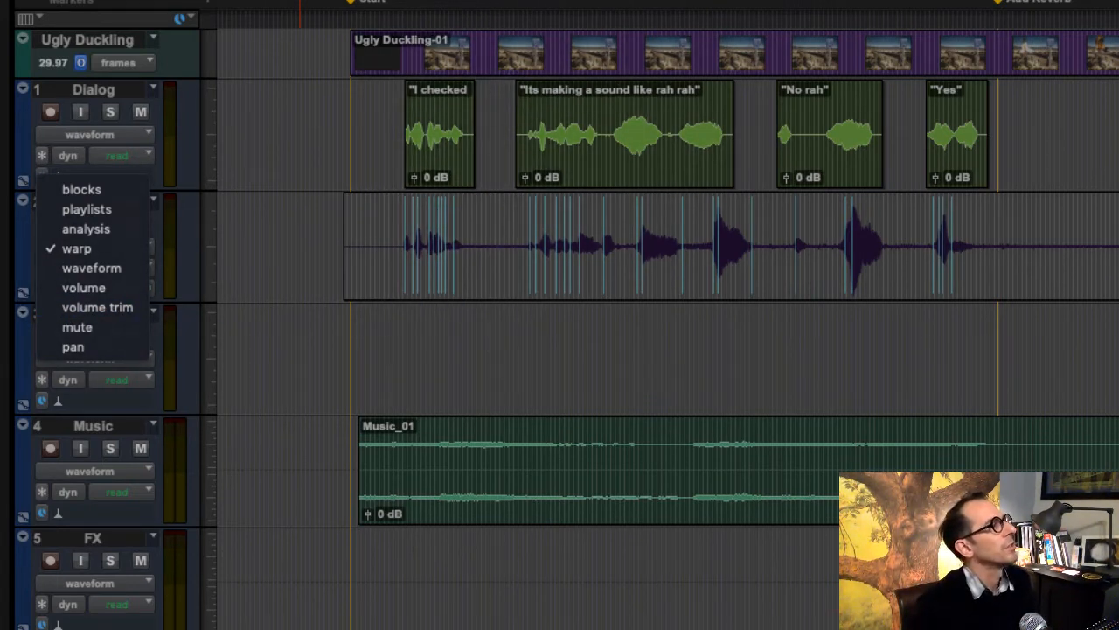
key("Escape")
Step: Open the Preferences window, look over its Display settings, and close it without changing anything
key("t")
key("t")
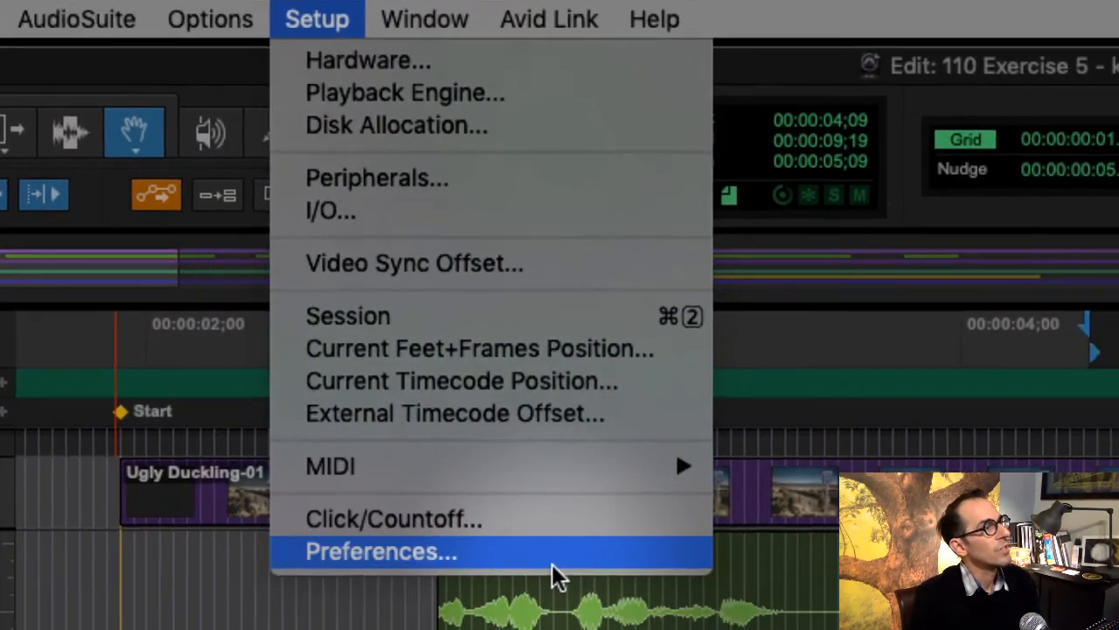
left_click(584, 601)
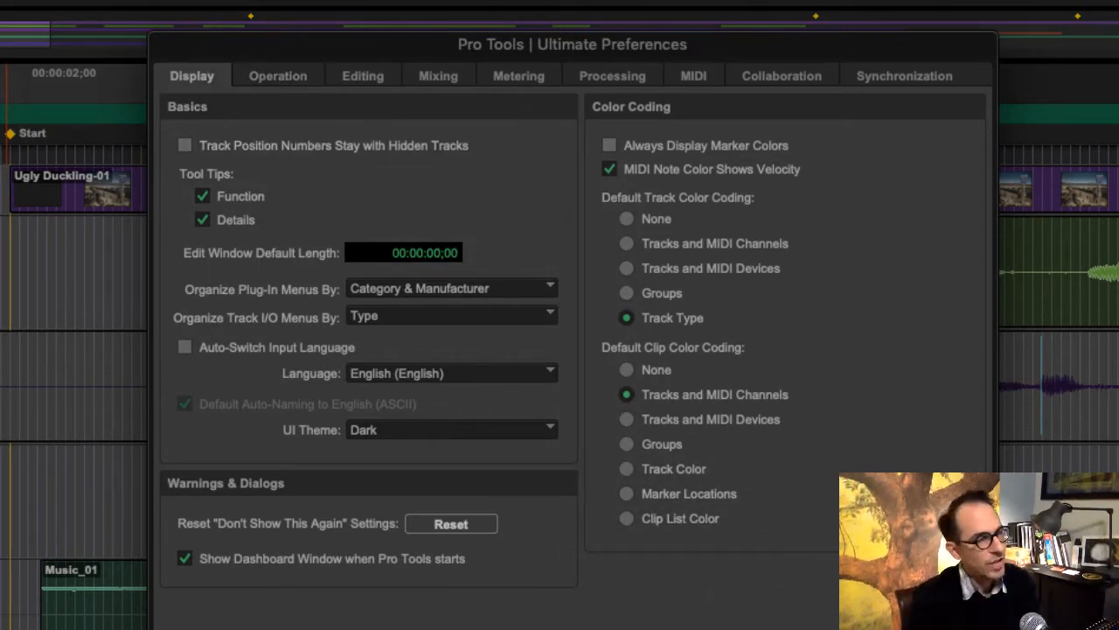
key("Return")
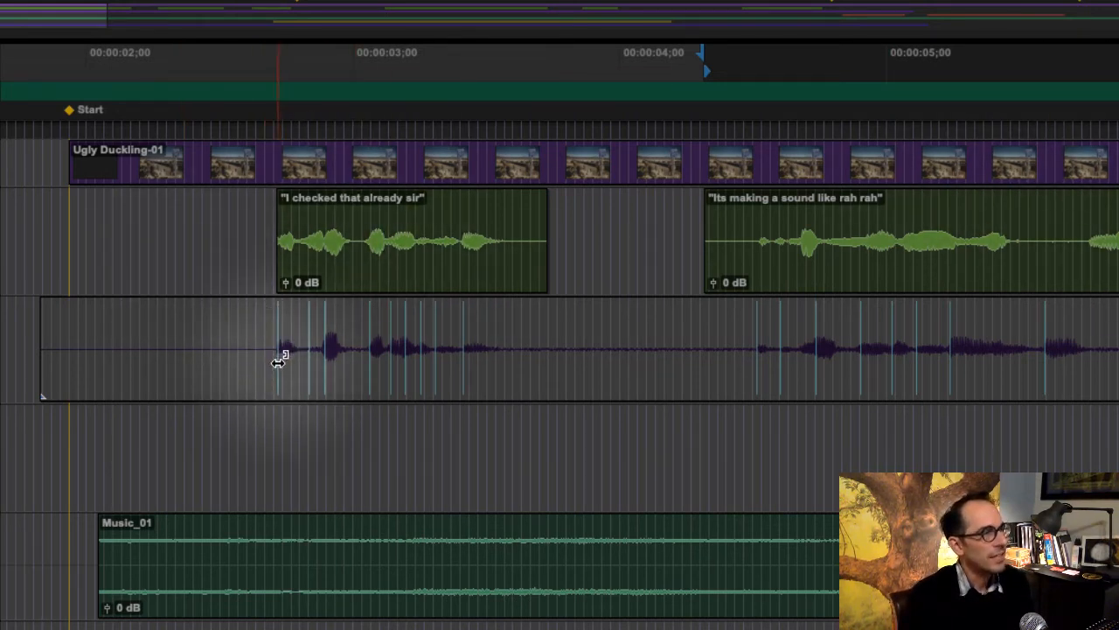
Step: Try telescoping the Working Dialog clip by moving its first event marker earlier to about 00:00:02;00, and undo the warp
left_click_drag(278, 359, 174, 350)
left_click_drag(160, 350, 94, 365)
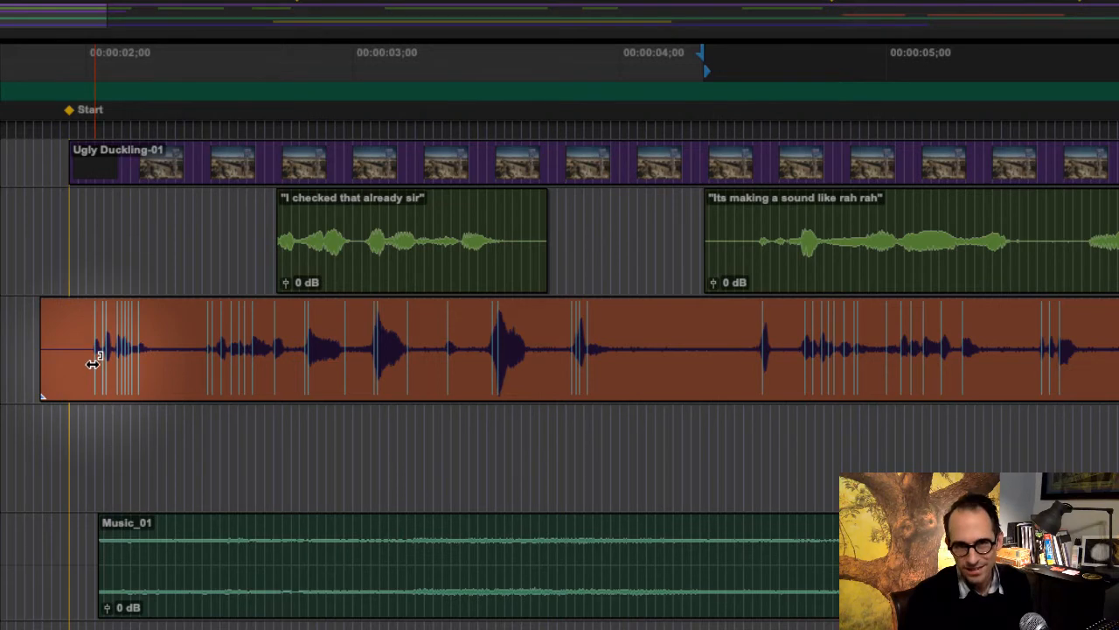
left_click_drag(91, 364, 119, 365)
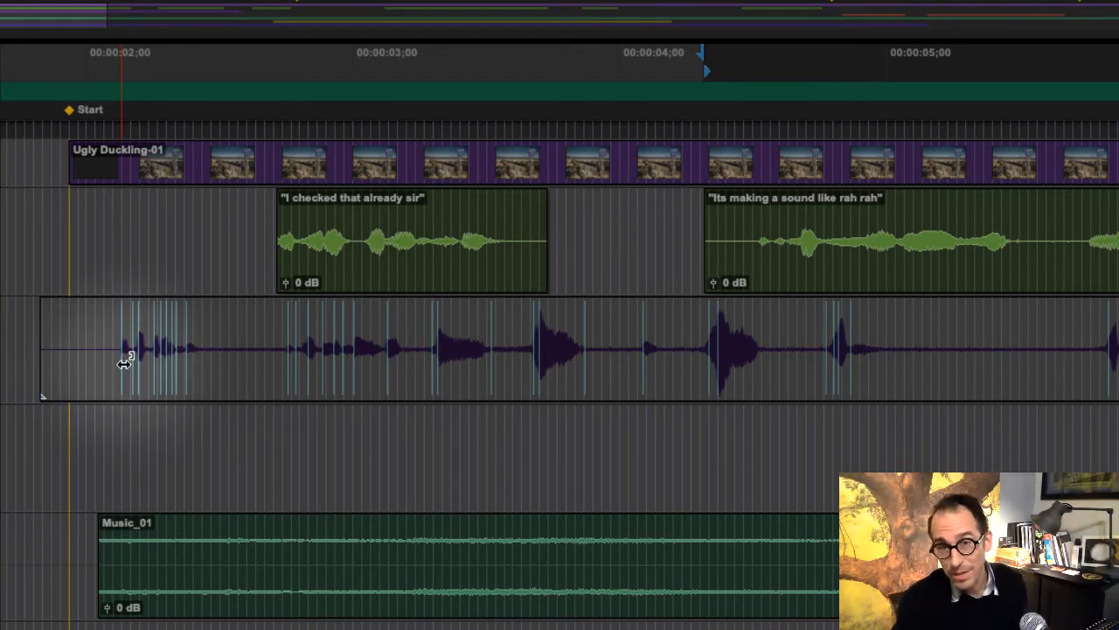
left_click_drag(117, 362, 97, 368)
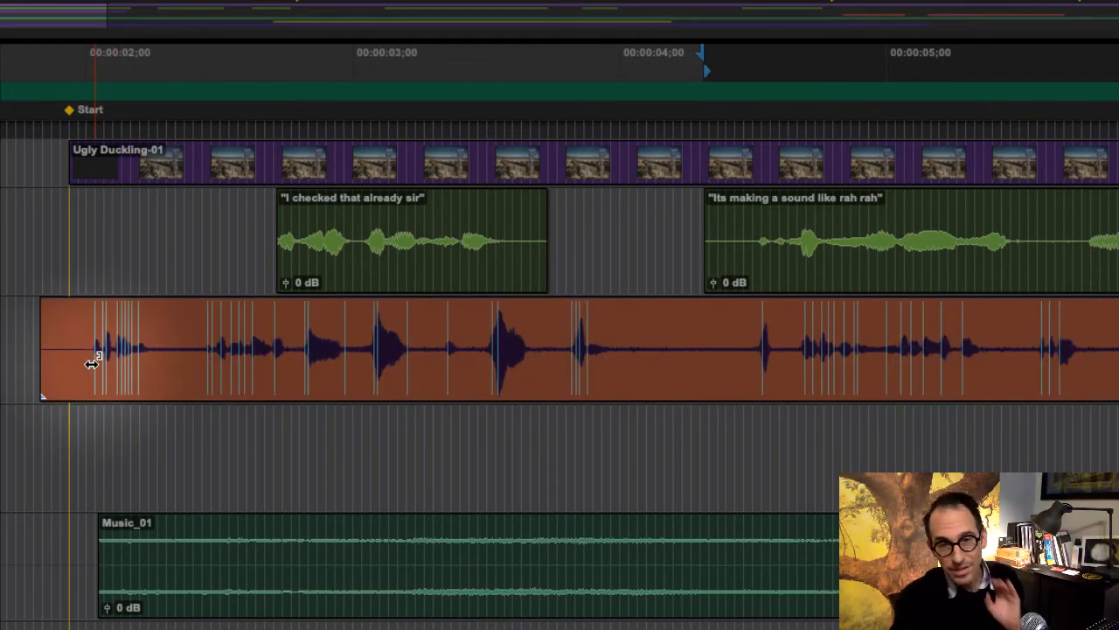
left_click_drag(92, 361, 92, 369)
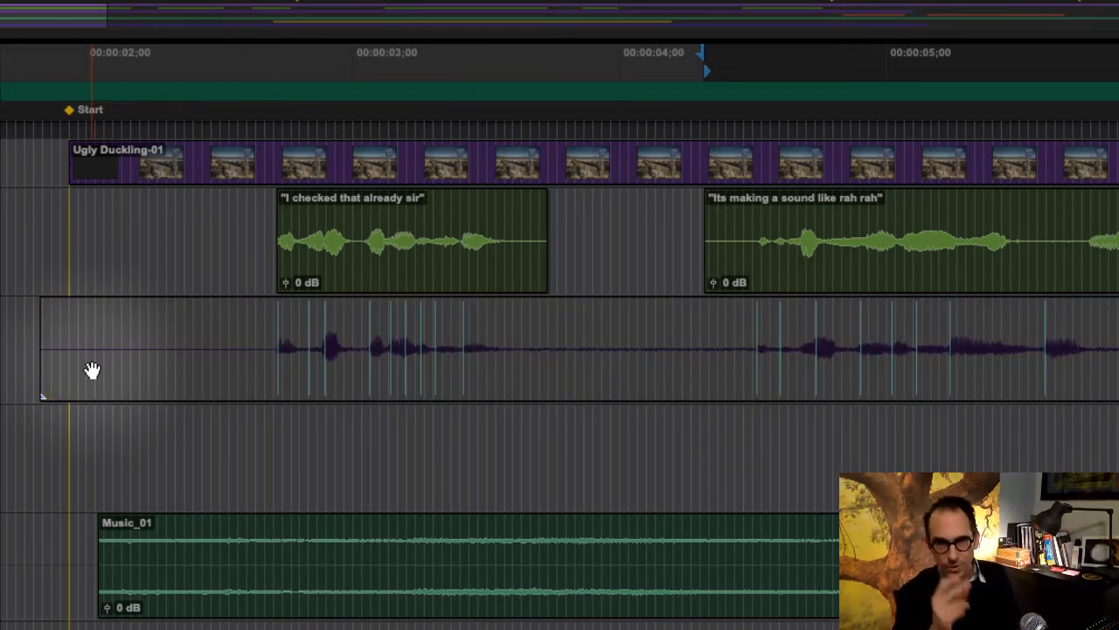
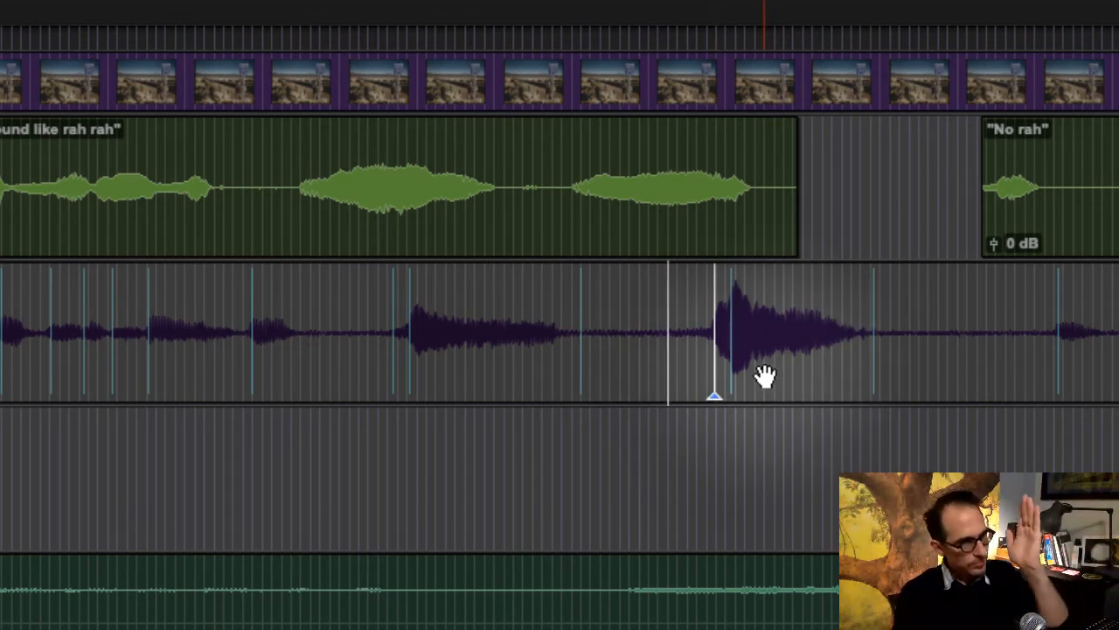
Step: Audition the passage around the second "Rah", try warping the start of that line later on the Working Dialog track, and undo the warp
key("space")
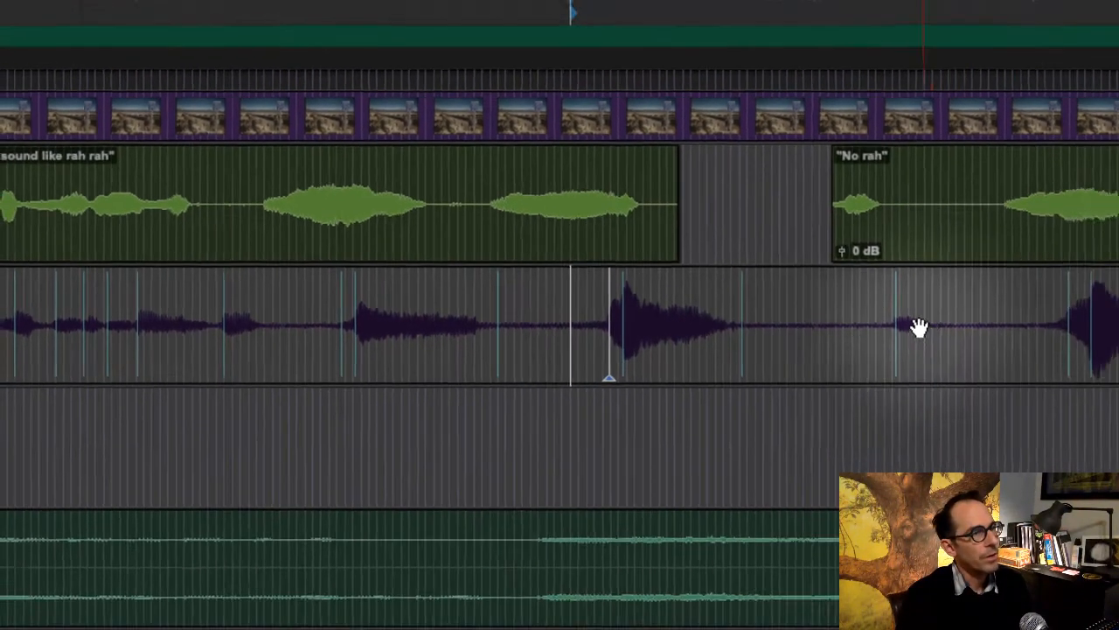
key("space")
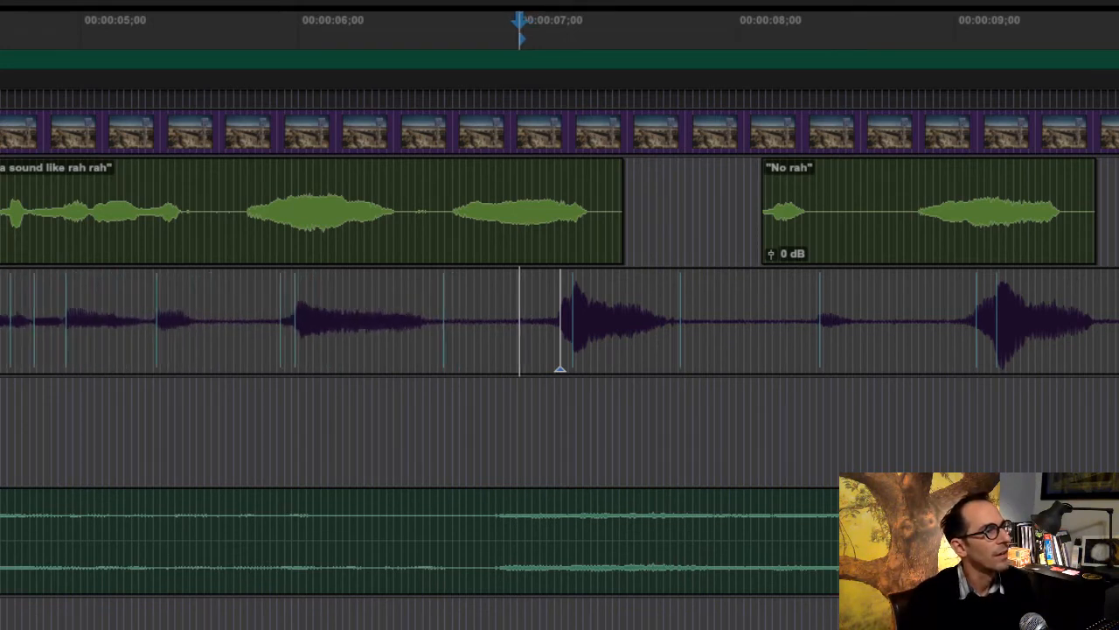
mouse_move(8, 350)
left_mouse_down()
mouse_move(134, 347)
mouse_move(0, 358)
left_mouse_up()
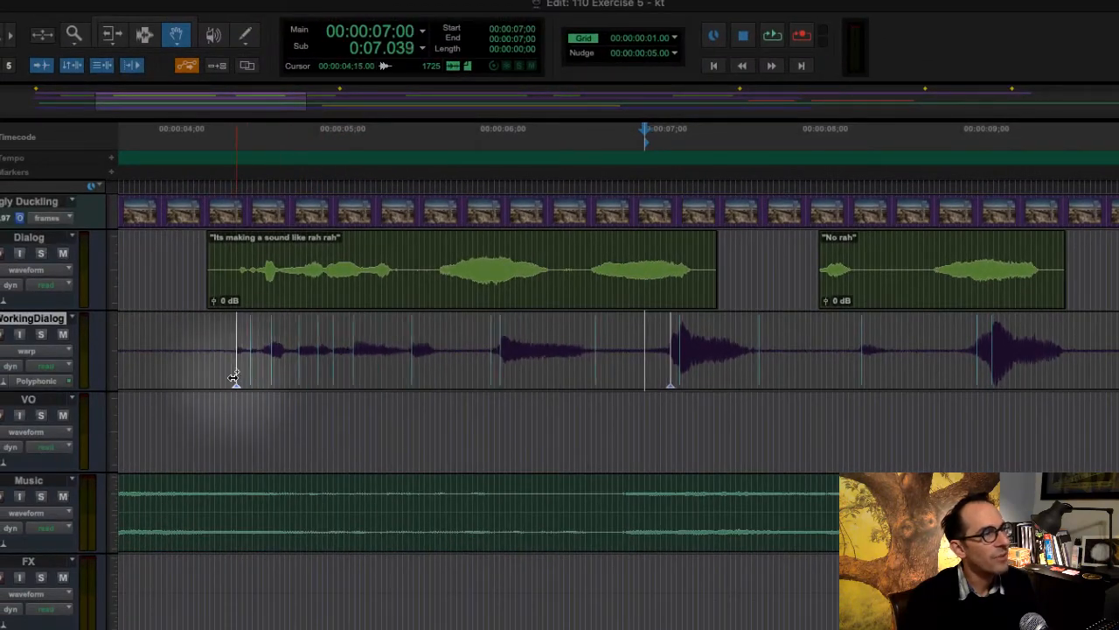
mouse_move(234, 376)
left_mouse_down()
mouse_move(192, 376)
mouse_move(327, 367)
mouse_move(395, 354)
mouse_move(264, 361)
mouse_move(406, 341)
left_mouse_up()
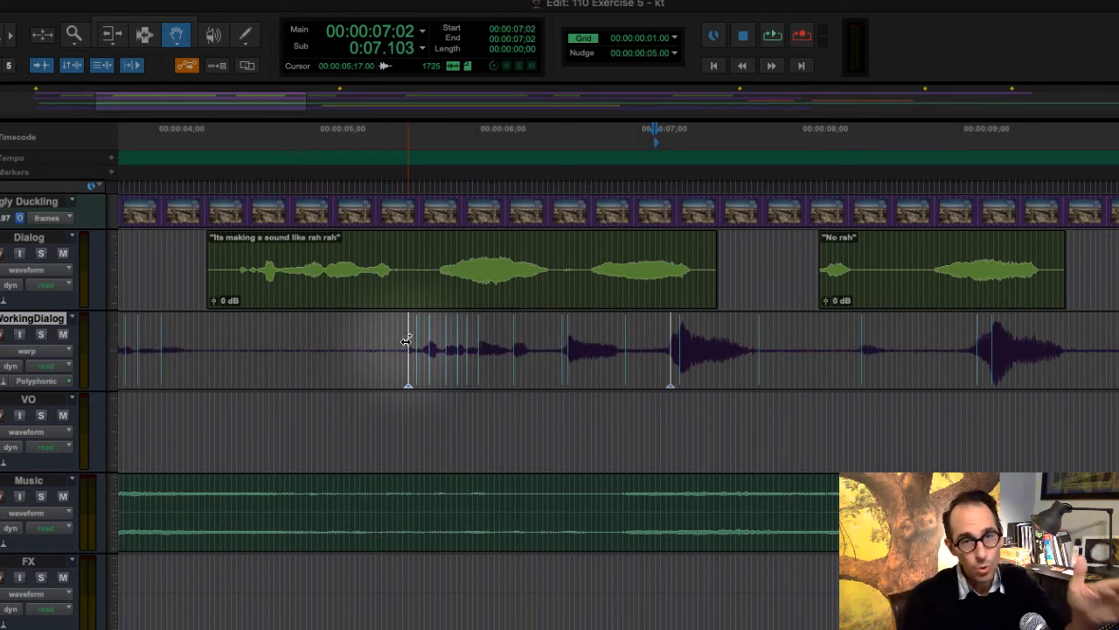
left_click_drag(407, 341, 403, 341)
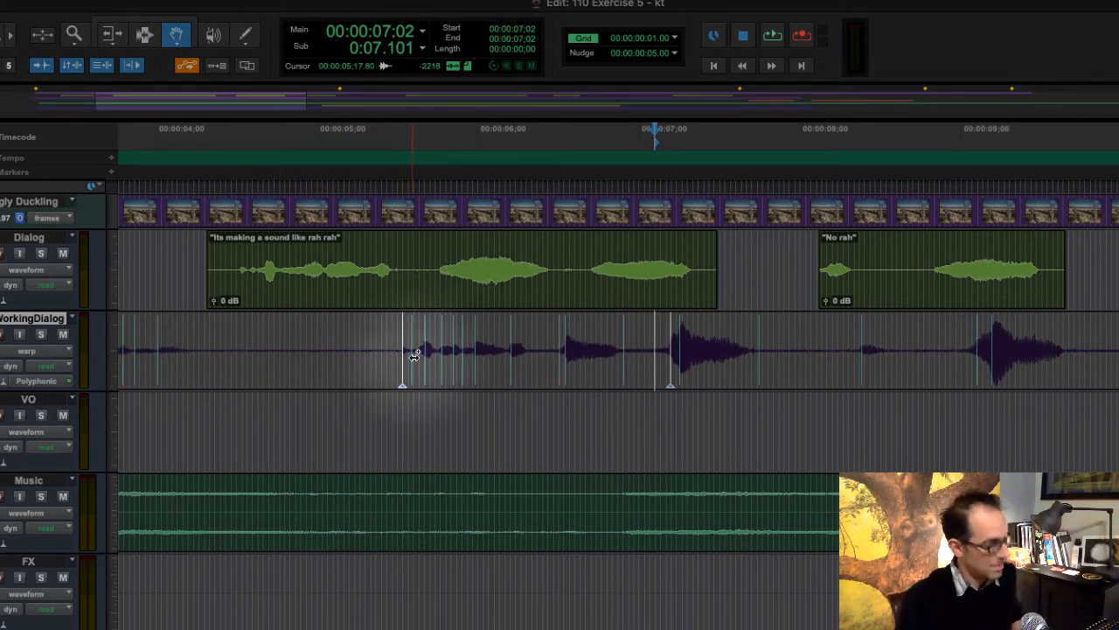
key("super+z")
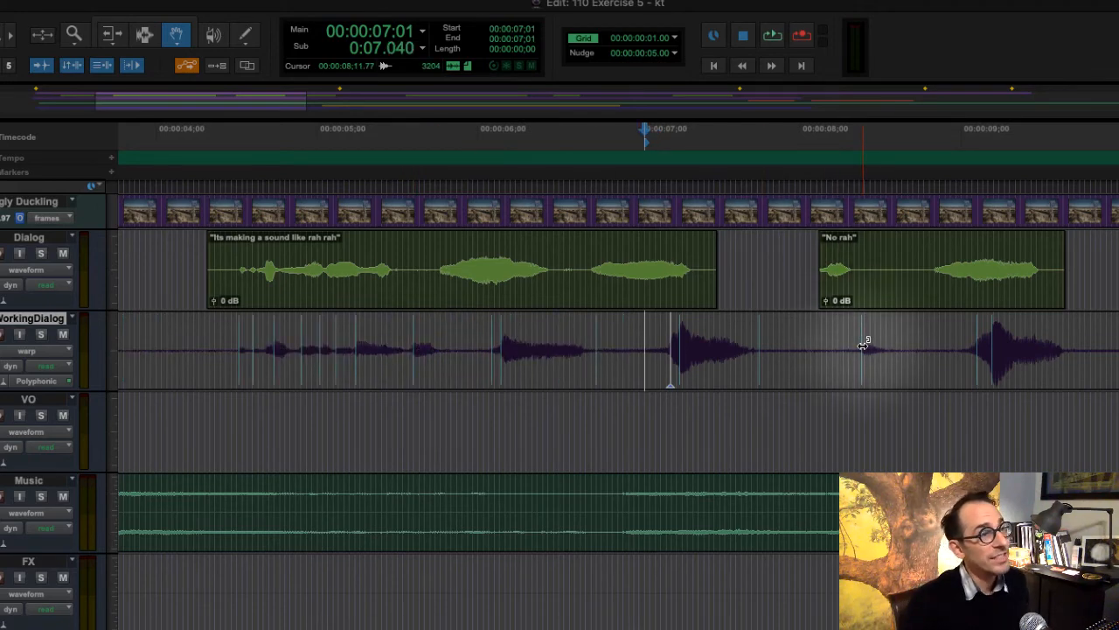
Step: Try shifting the words "No" and the final "Rah" on the Working Dialog track against the existing warp marker, and undo the moves
left_click_drag(863, 343, 1000, 337)
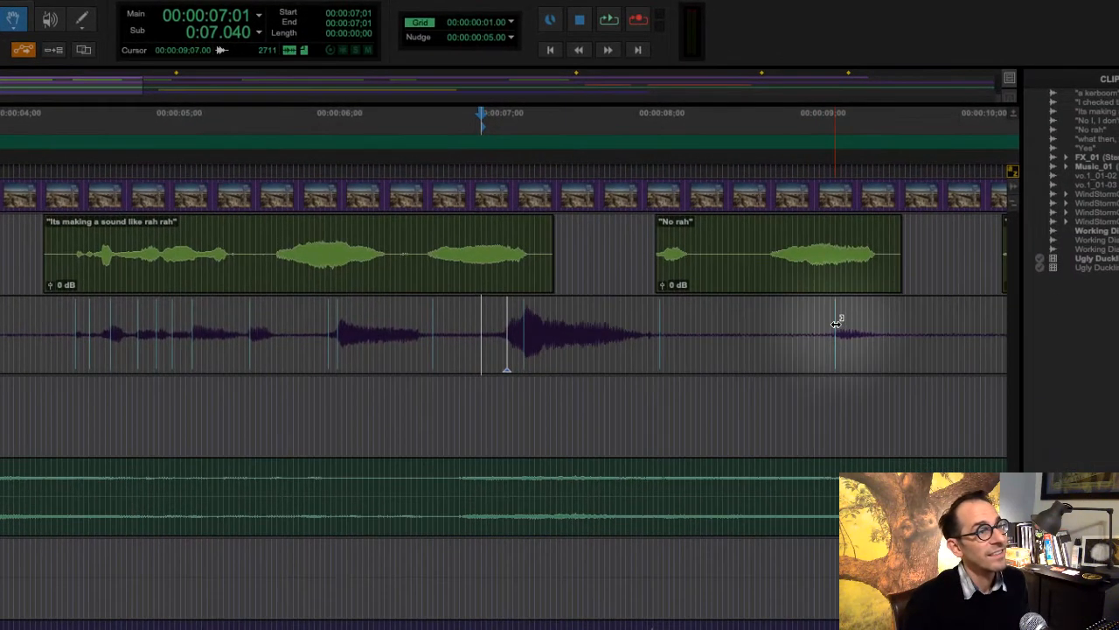
left_click_drag(836, 322, 668, 334)
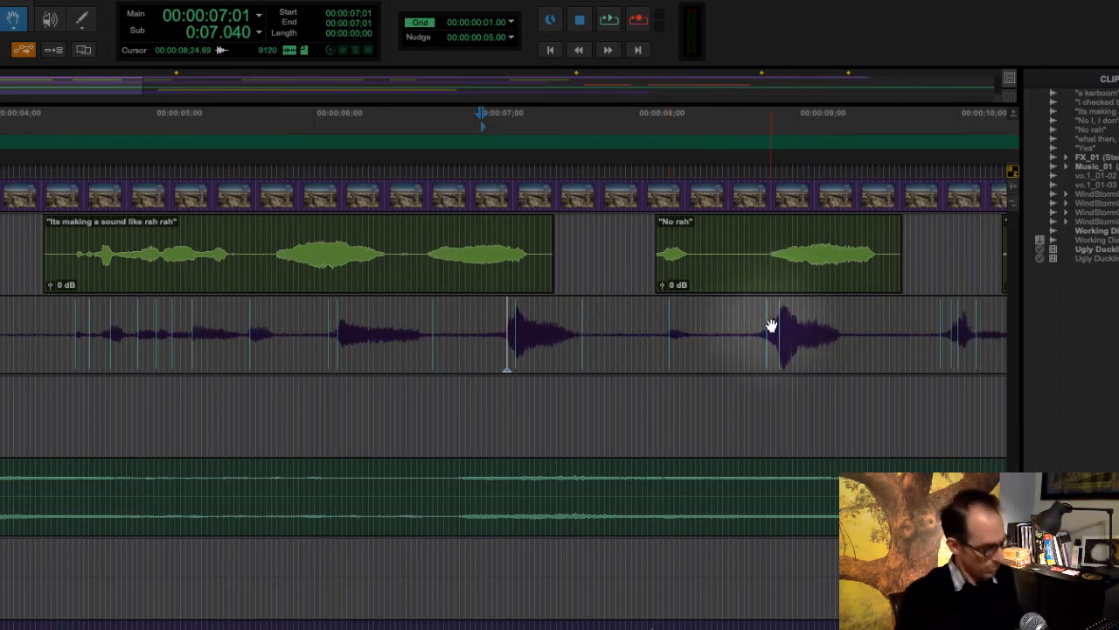
mouse_move(766, 317)
left_mouse_down()
mouse_move(758, 332)
mouse_move(830, 333)
left_mouse_up()
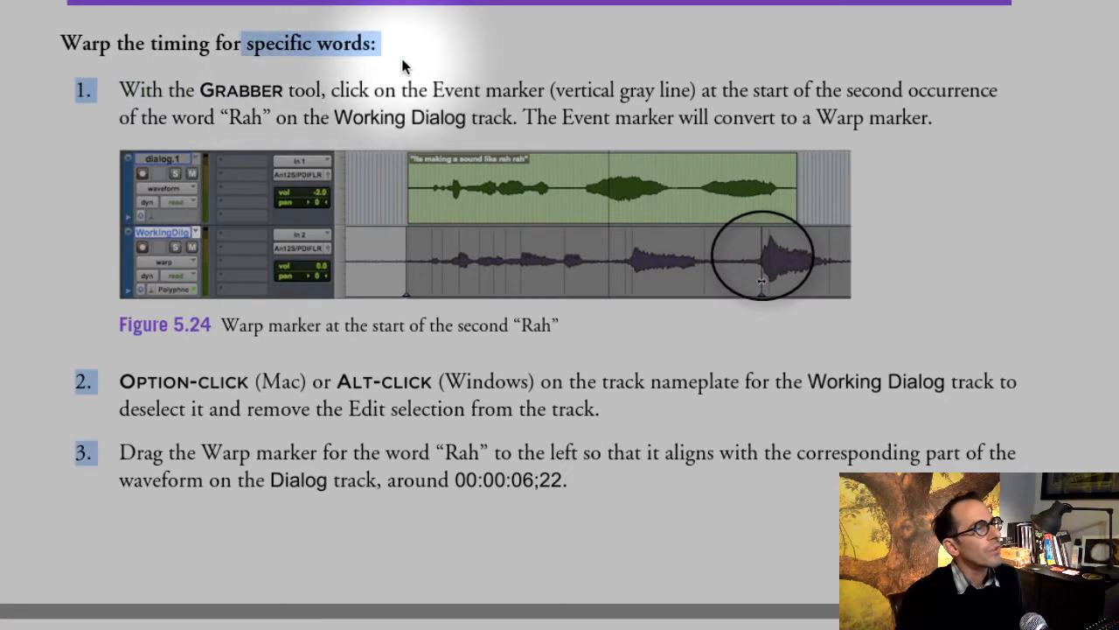
Step: Read the e-book's steps 1 and 2 on warping specific words, and deselect the Working Dialog track in Pro Tools
left_click_drag(119, 90, 980, 122)
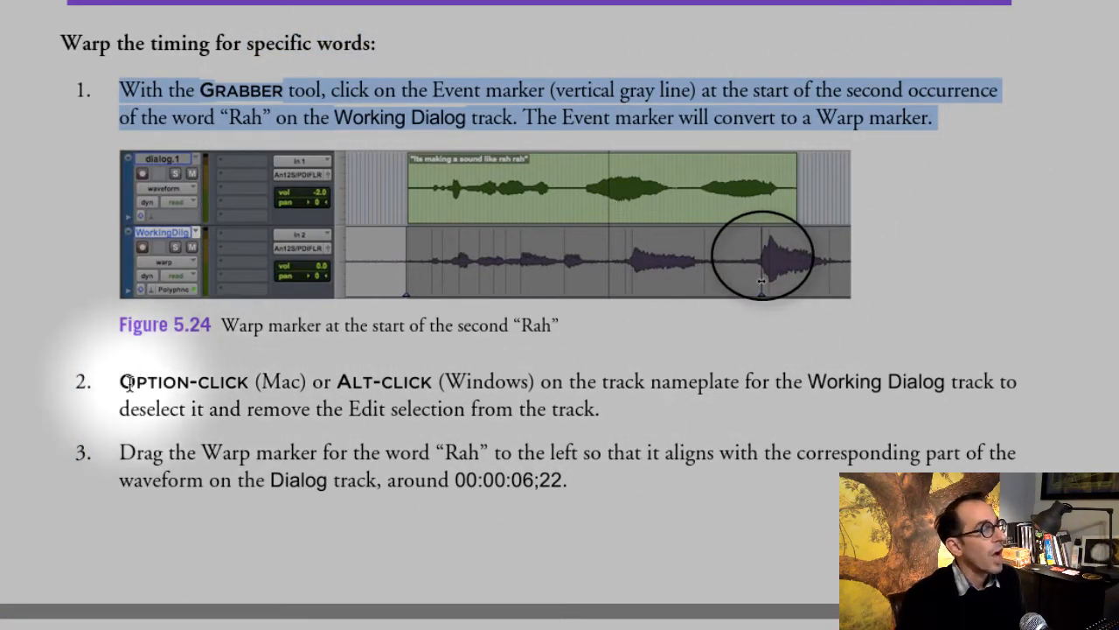
left_click_drag(122, 382, 699, 417)
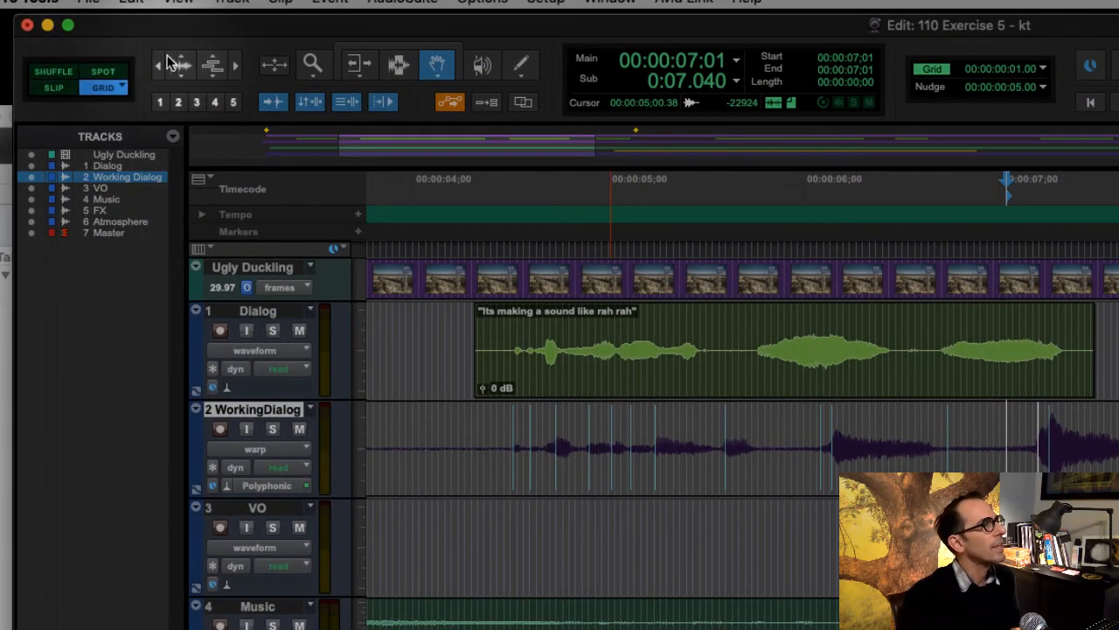
left_click(179, 102)
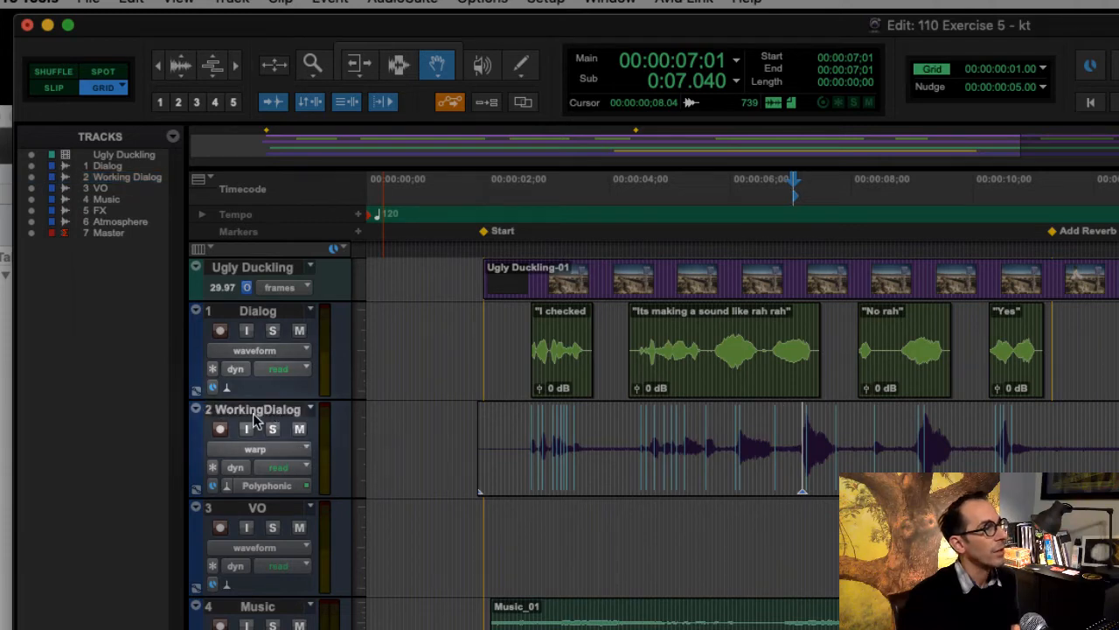
Step: Read the e-book's steps 3 to 5, and move the second "Rah" warp marker in Pro Tools earlier to about 00:00:06;22
left_click(1, 495)
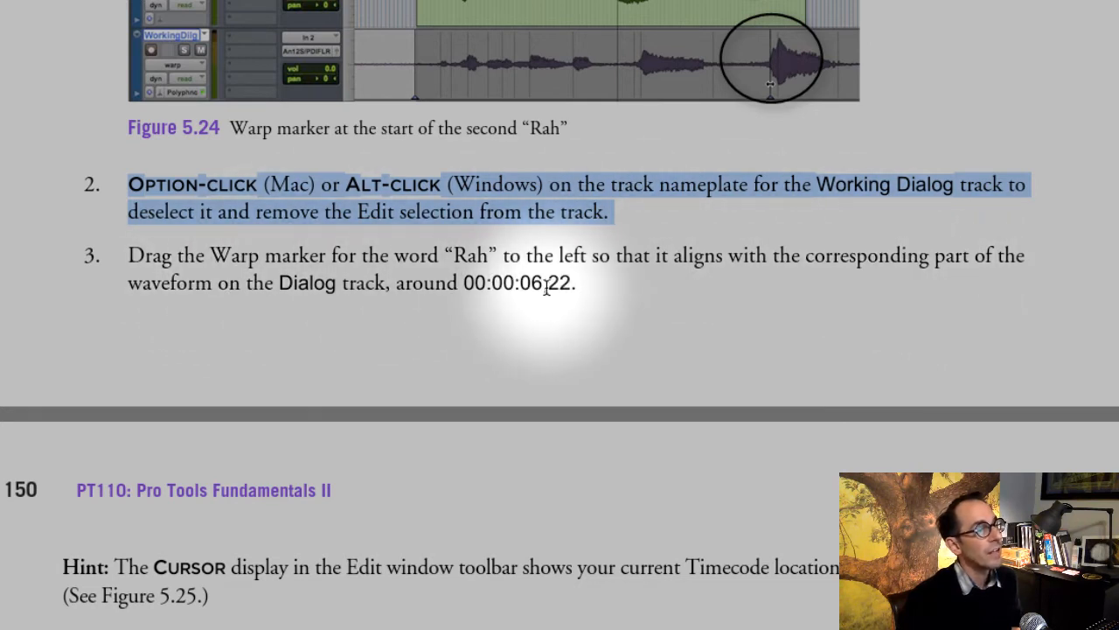
left_click_drag(521, 282, 573, 284)
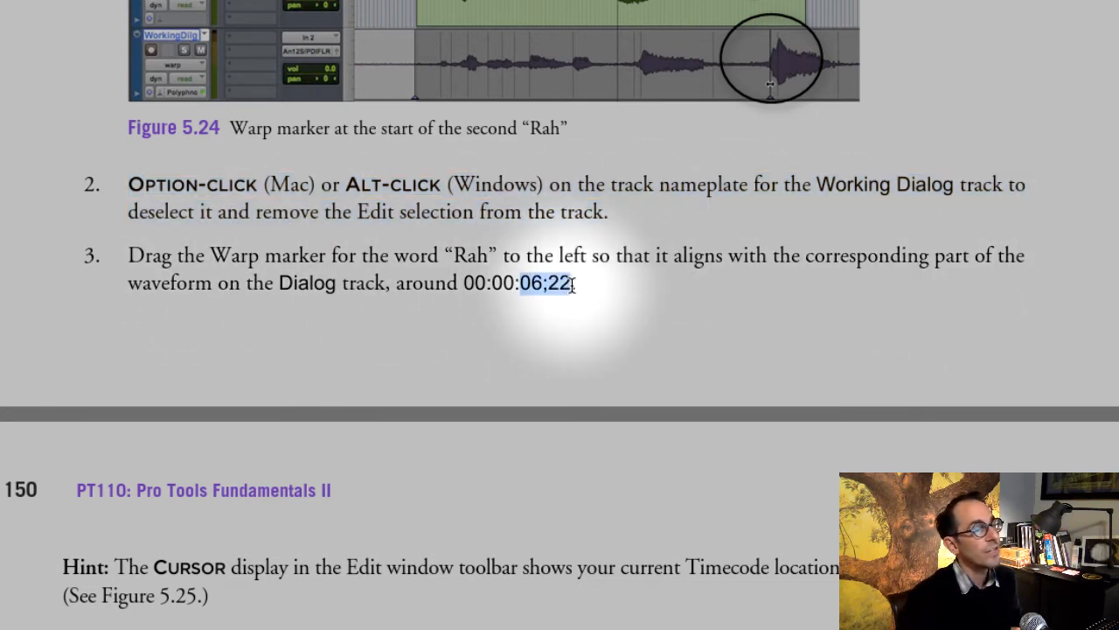
scroll(529, 353, "down", 5)
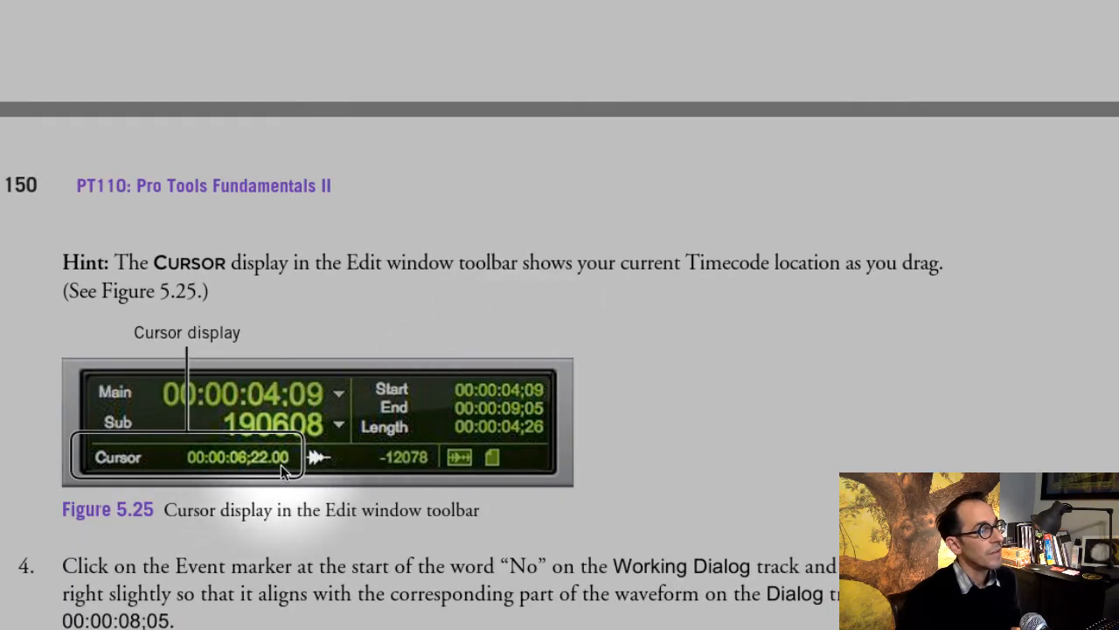
scroll(301, 450, "down", 3)
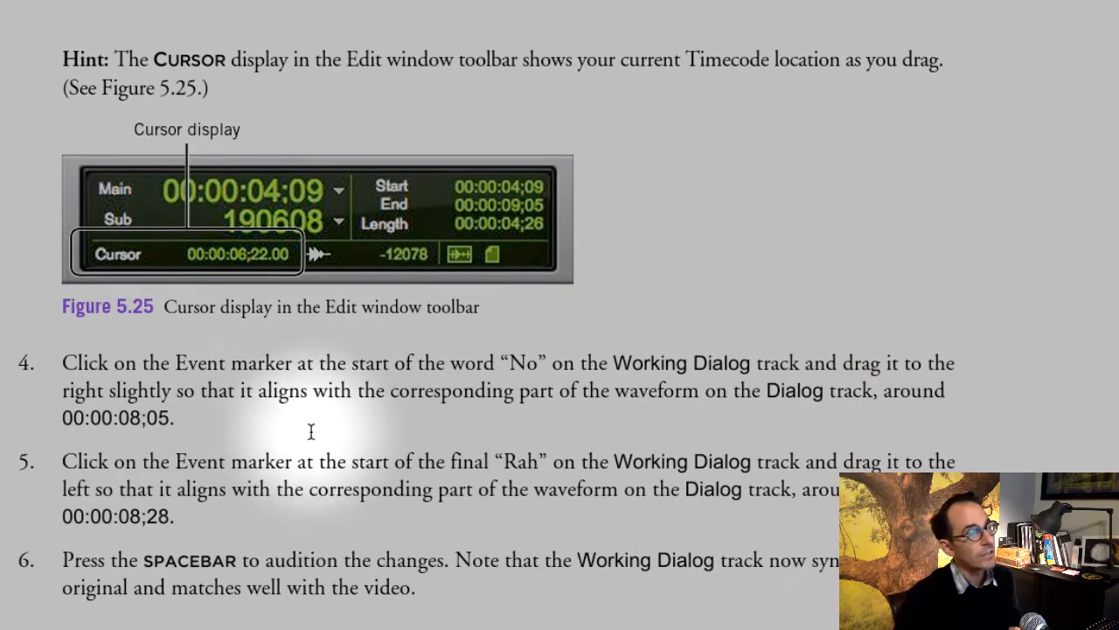
scroll(310, 431, "down", 2)
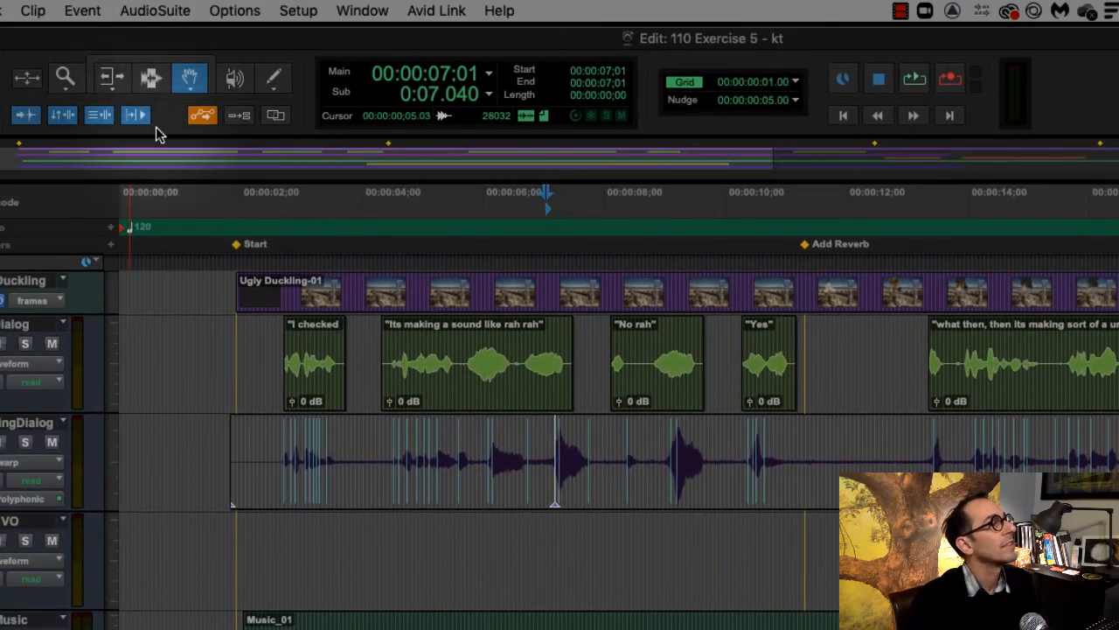
left_click(21, 80)
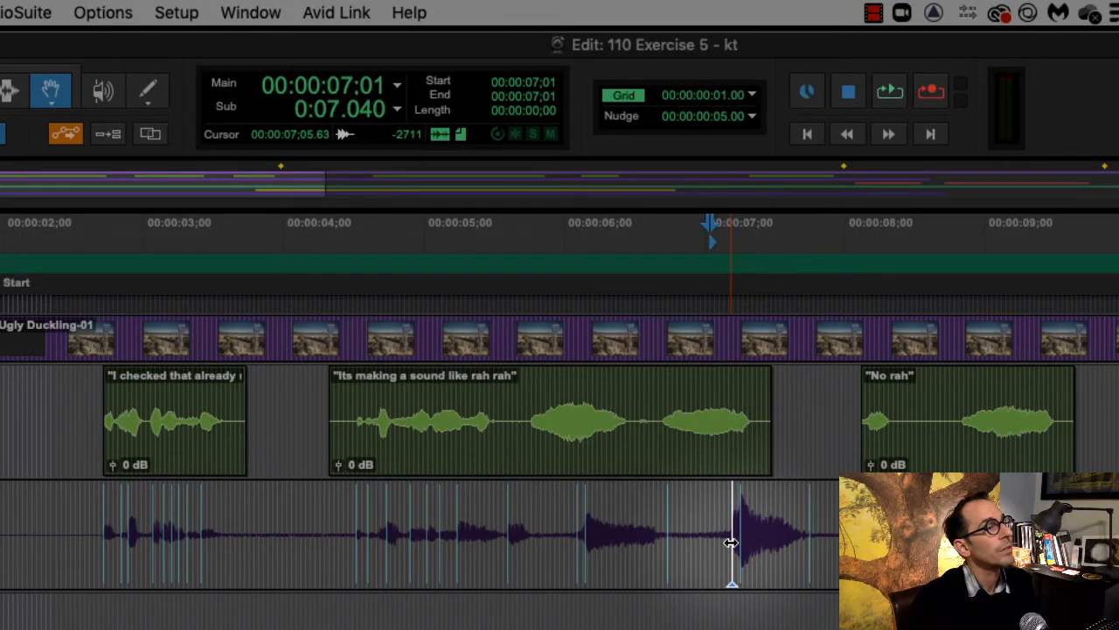
left_click_drag(731, 543, 667, 543)
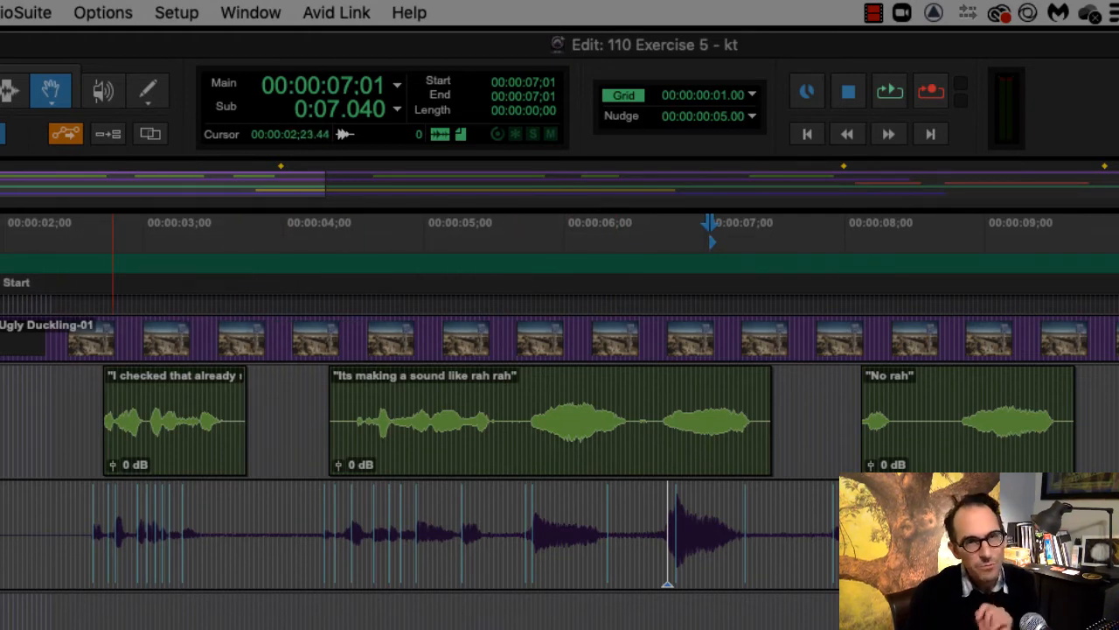
Step: Return to the e-book and review step 3, the Cursor display hint, and steps 4 and 5 for the words "No" and "Rah"
key("super+Tab")
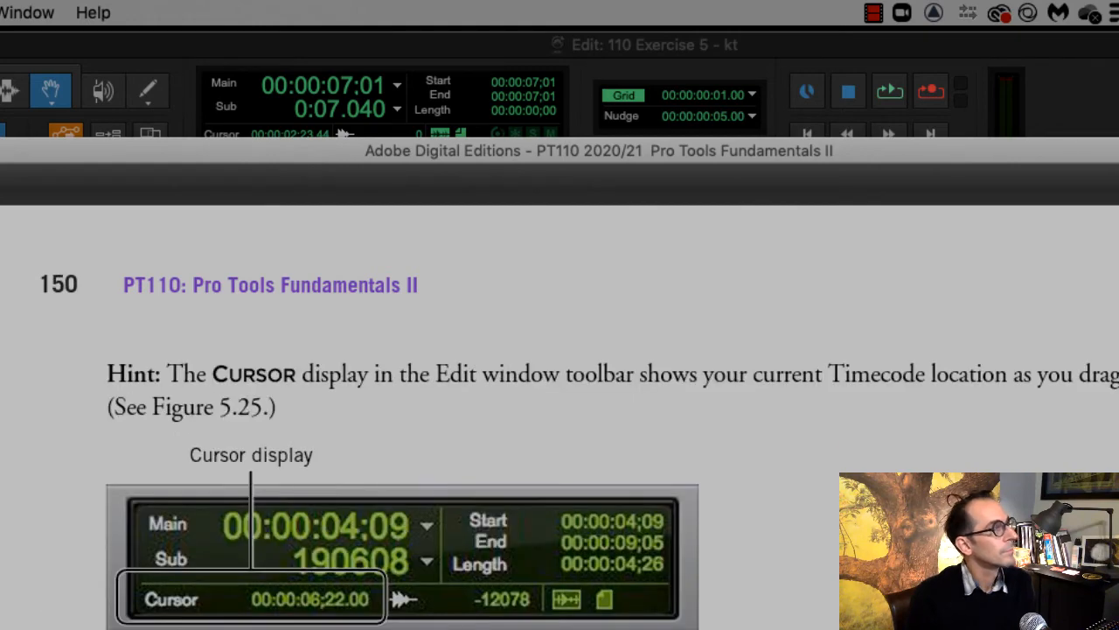
scroll(559, 394, "up", 10)
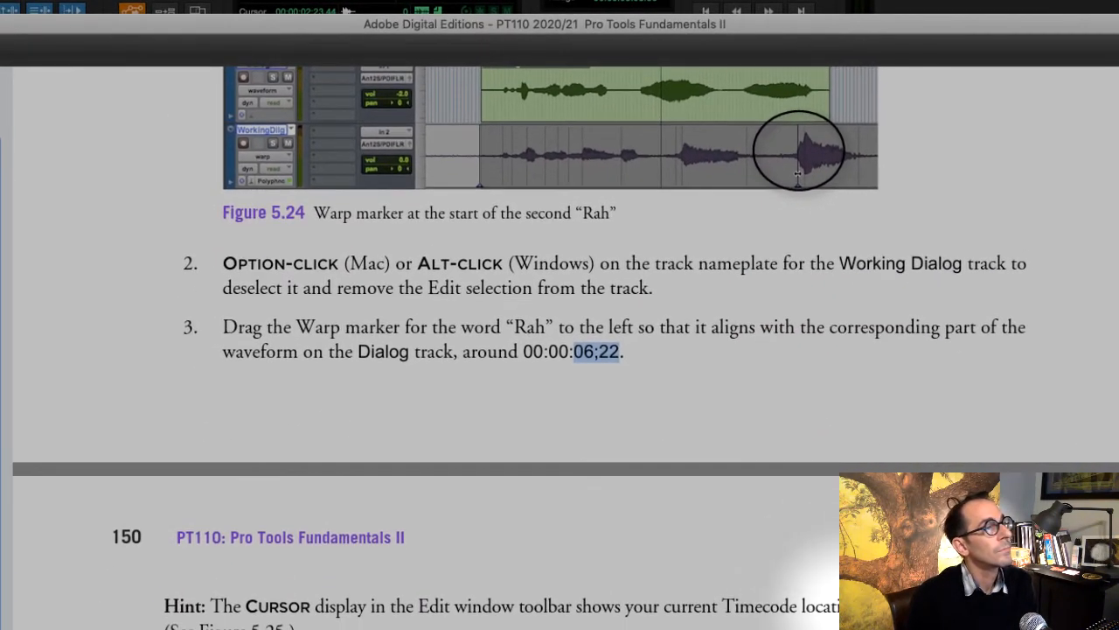
scroll(560, 350, "down", 8)
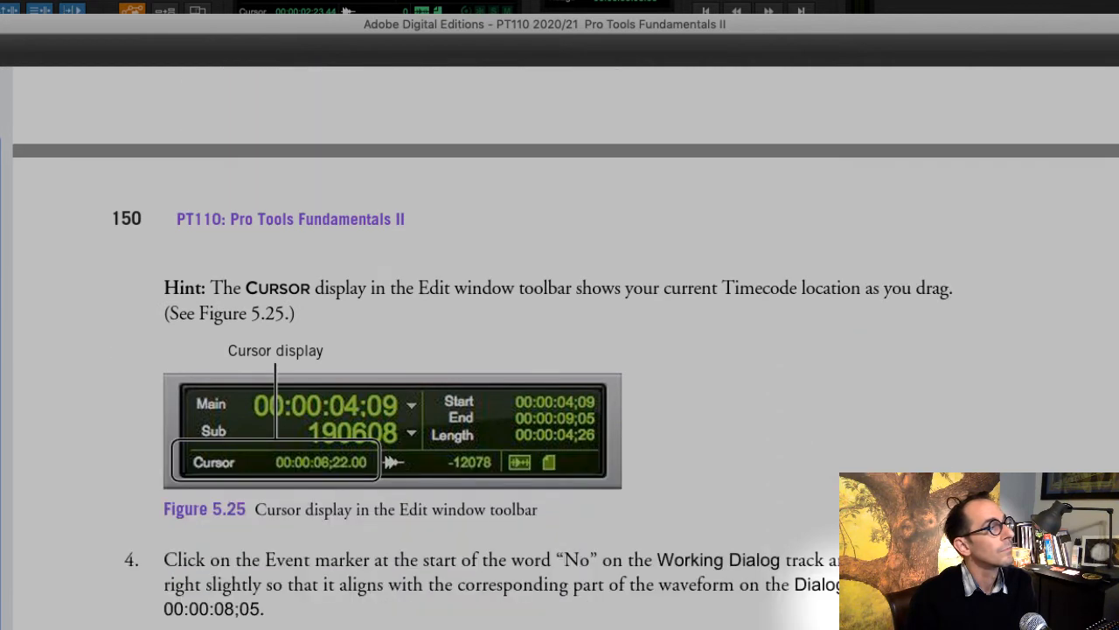
scroll(393, 454, "down", 3)
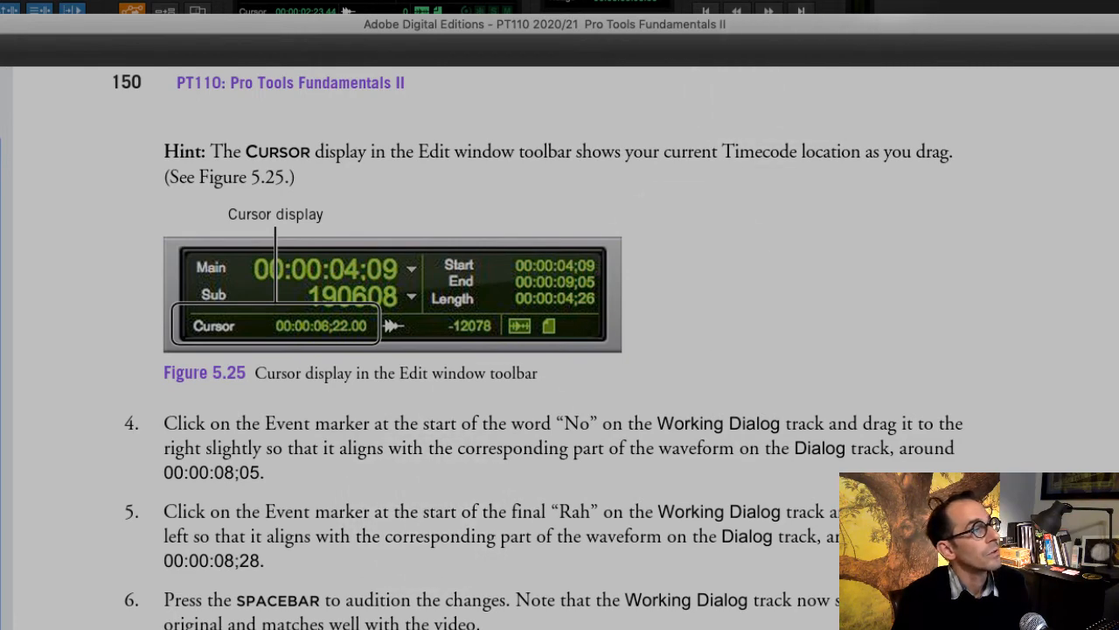
Step: Audition the warped second "Rah" in Pro Tools, and move the Working Dialog event marker for "No" later to about 00:00:08;05
key("super+Tab")
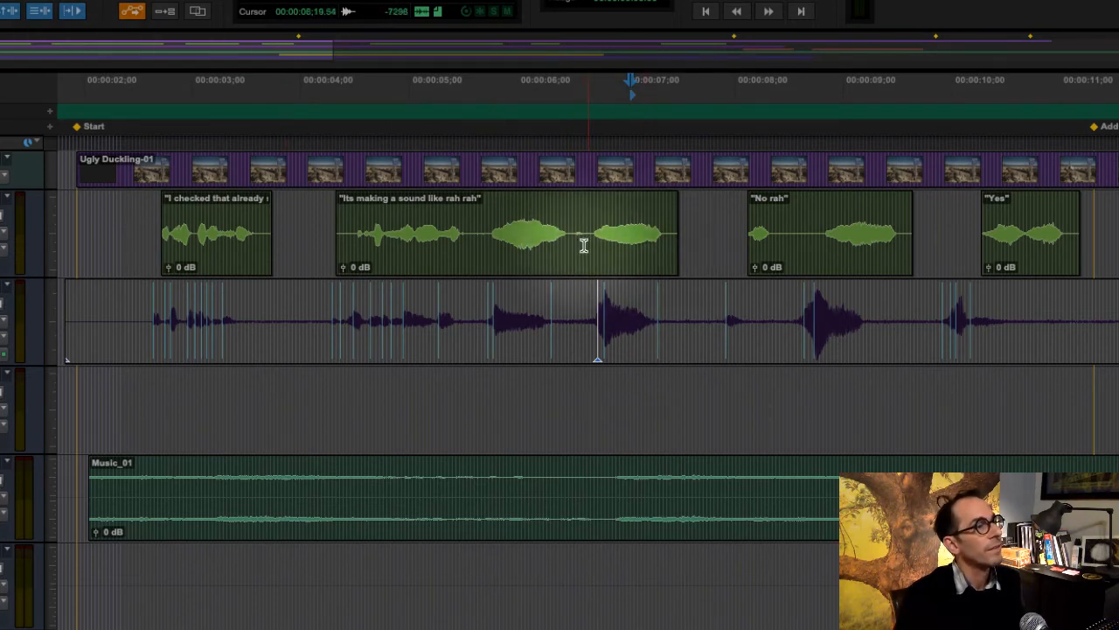
key("space")
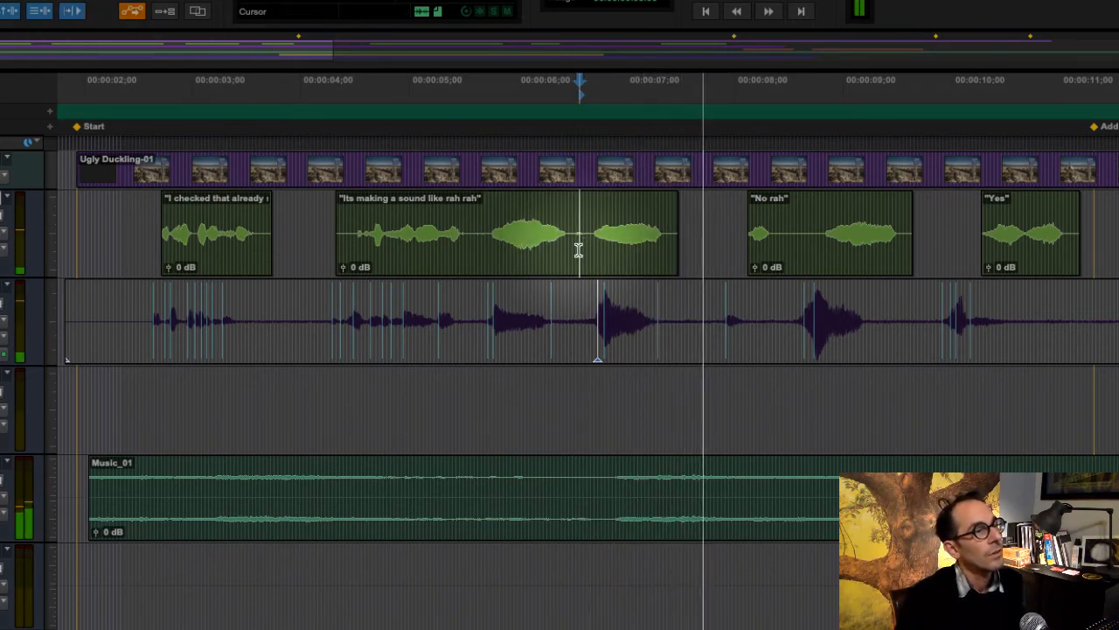
key("space")
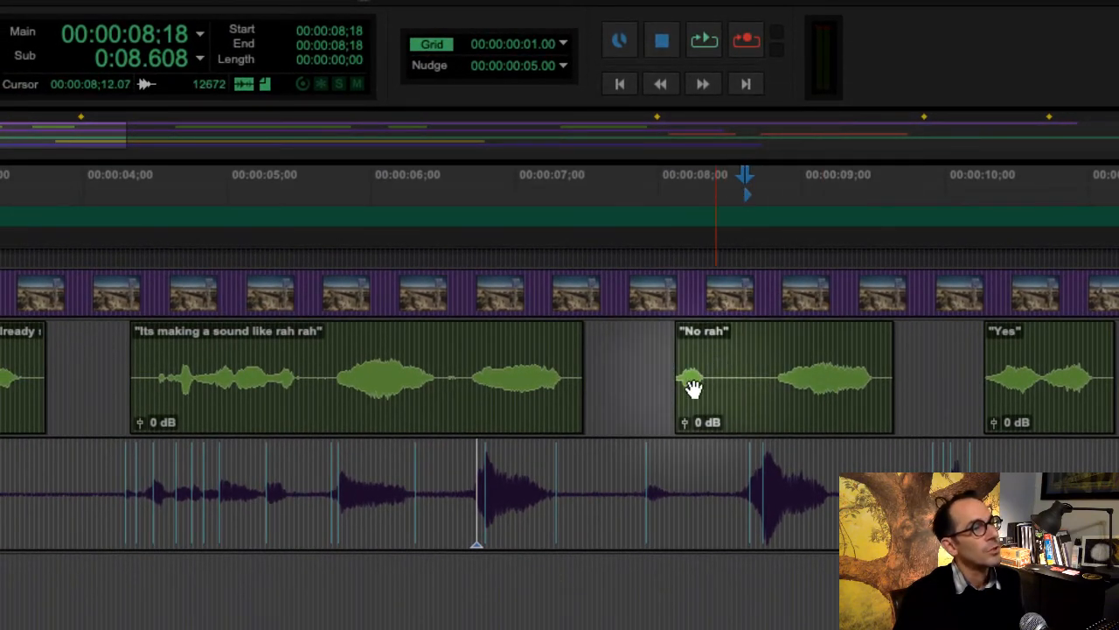
mouse_move(644, 517)
left_mouse_down()
mouse_move(691, 526)
mouse_move(680, 528)
left_mouse_up()
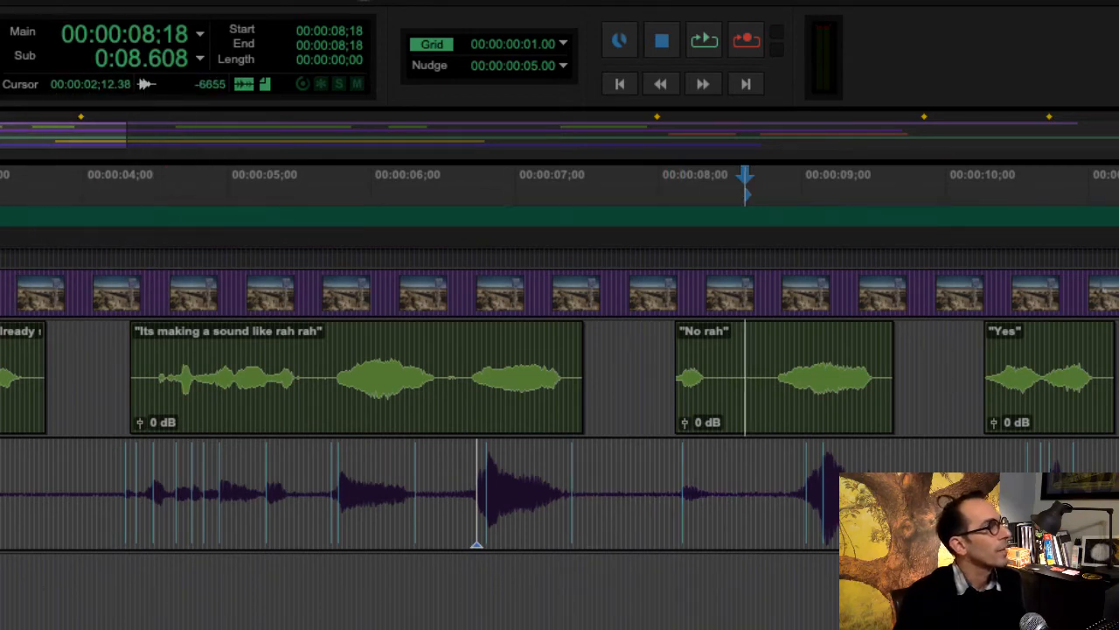
Step: Audition the "No rah" clip in Pro Tools, and move the Working Dialog event marker for the final "Rah" earlier to about 00:00:08;28
key("super+Tab")
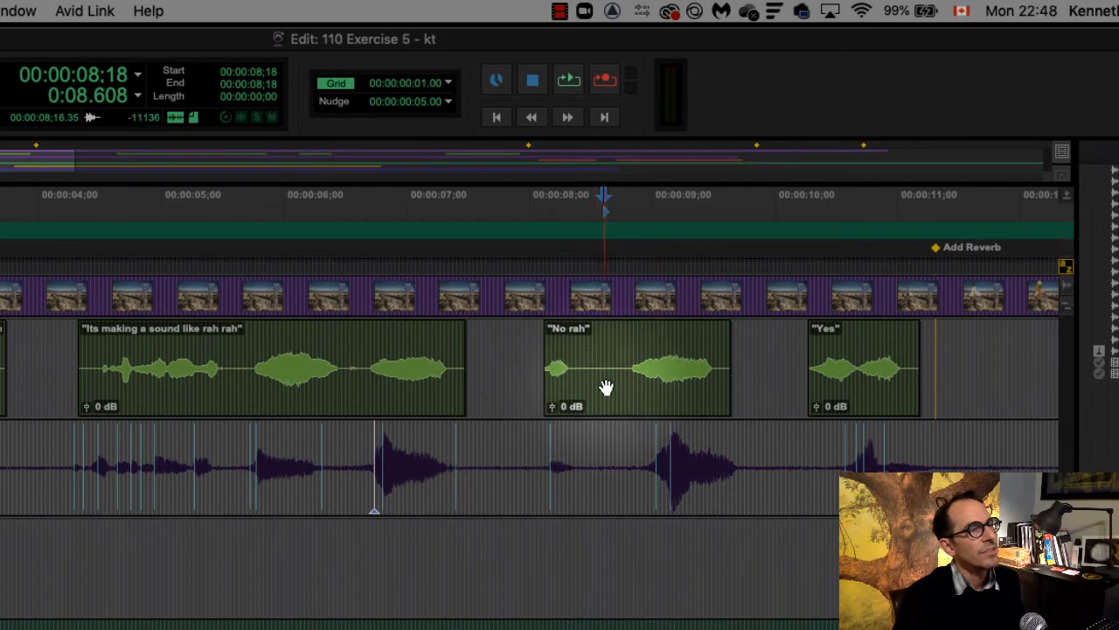
key("space")
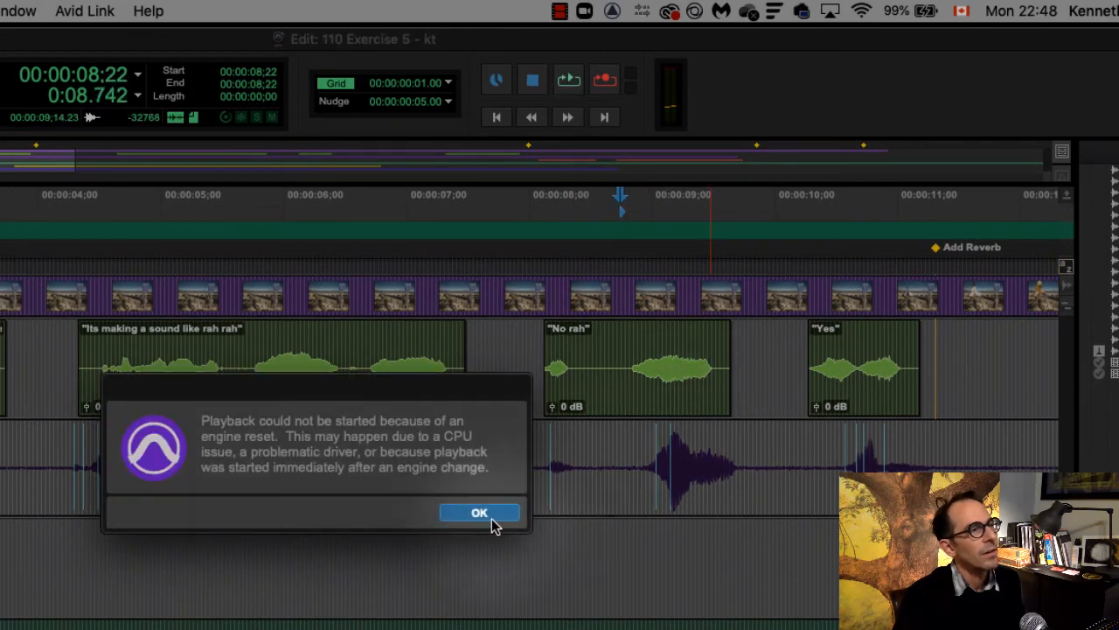
left_click(480, 513)
key("space")
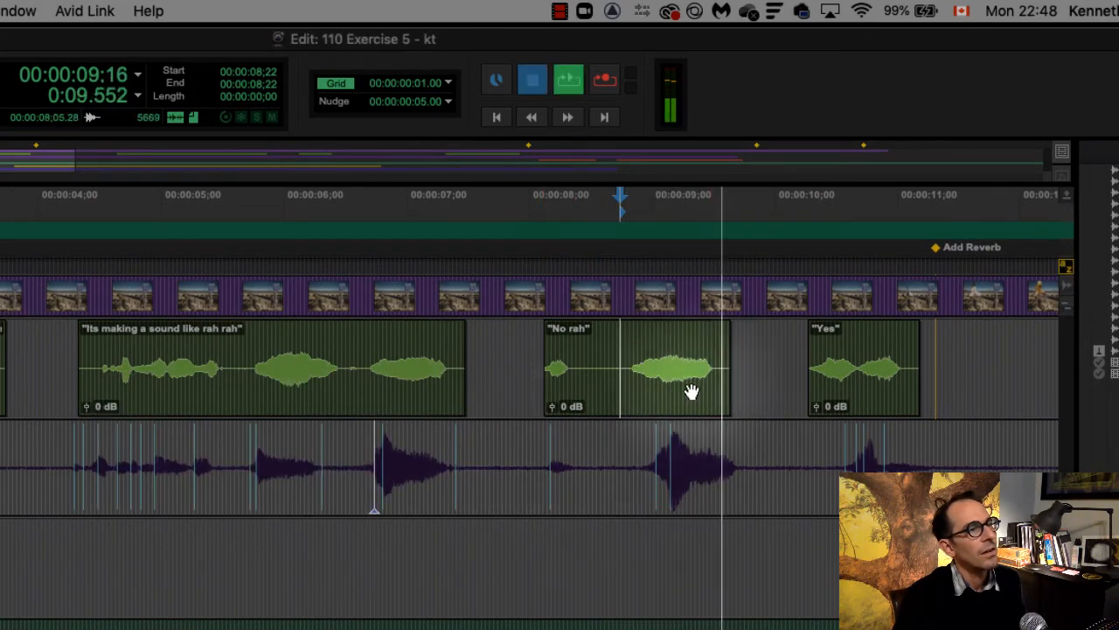
key("space")
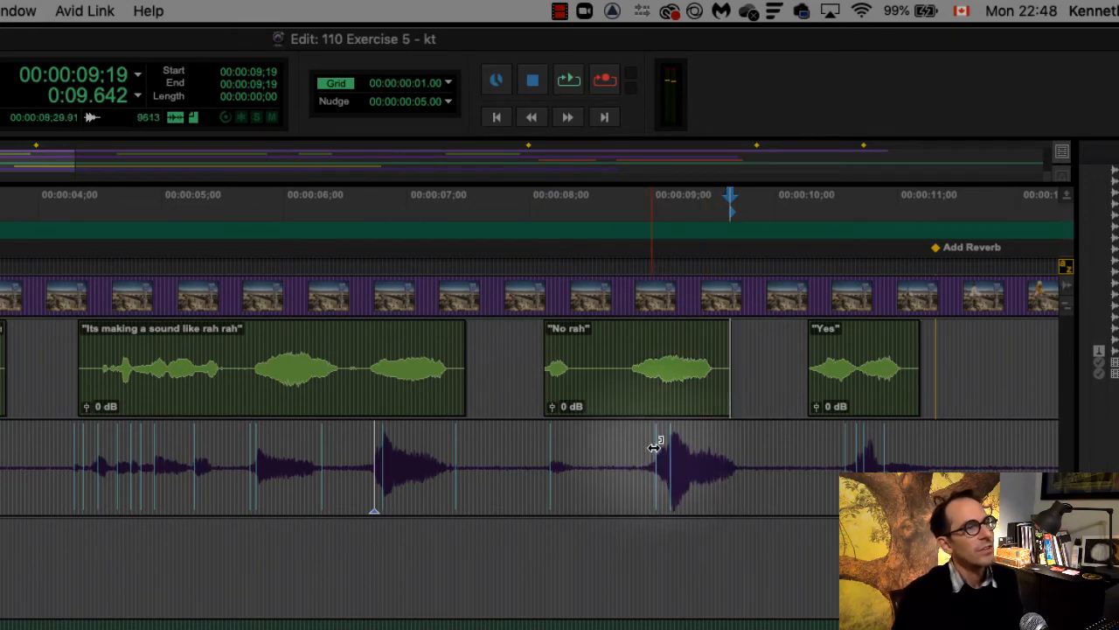
left_click_drag(655, 447, 645, 454)
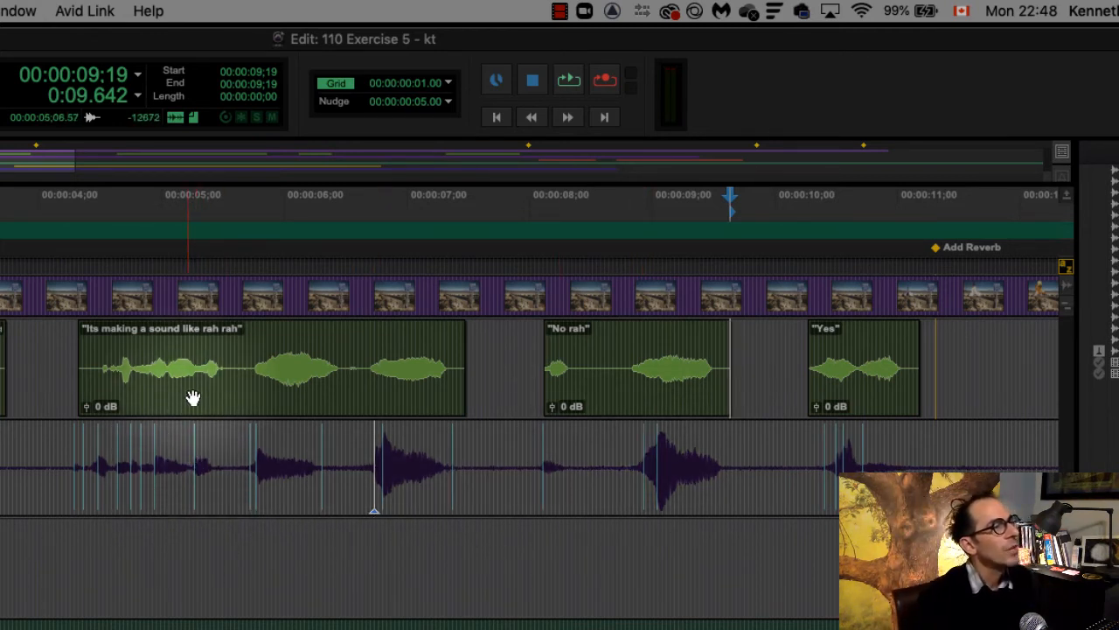
Step: On the Working Dialog track, move the event marker just before the first "rah" later so the end of "like" aligns with the Dialog clip
key("t")
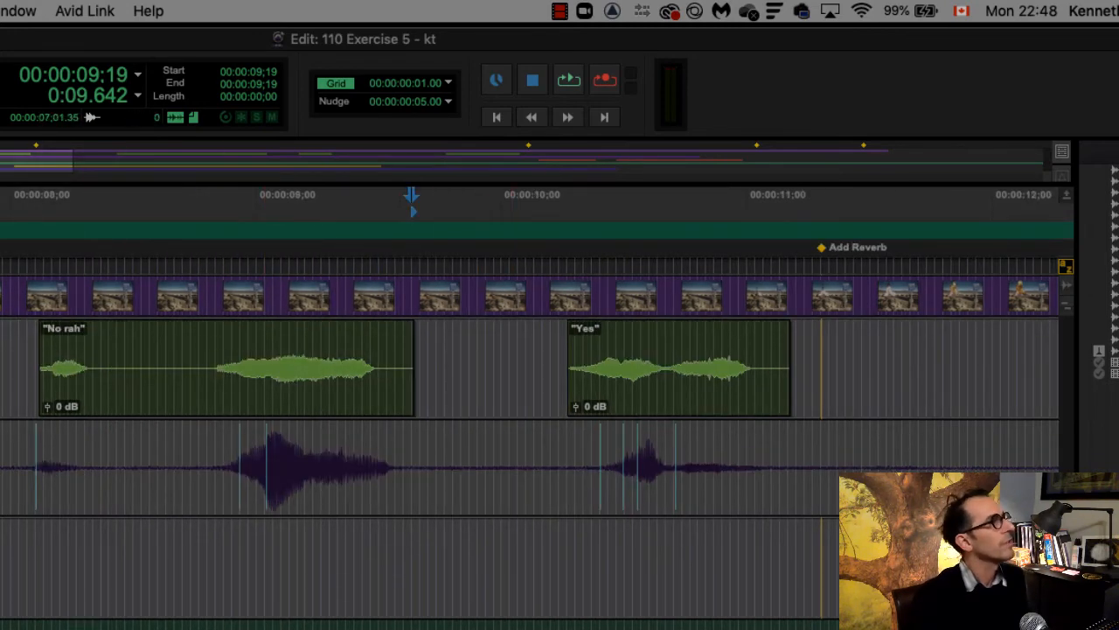
key("r")
key("r")
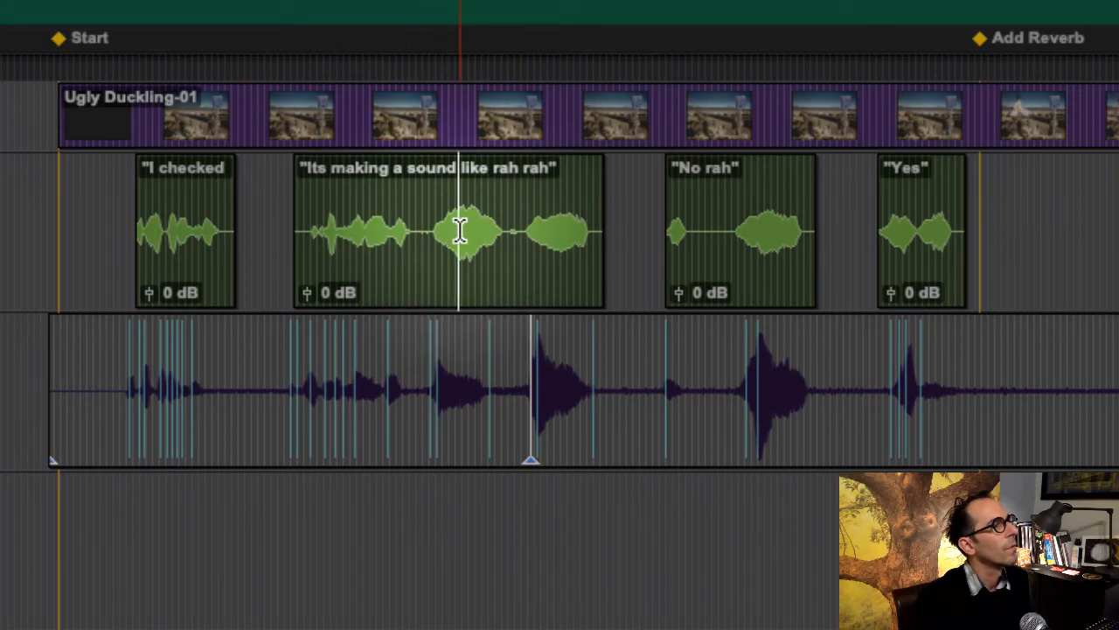
key("t")
key("t")
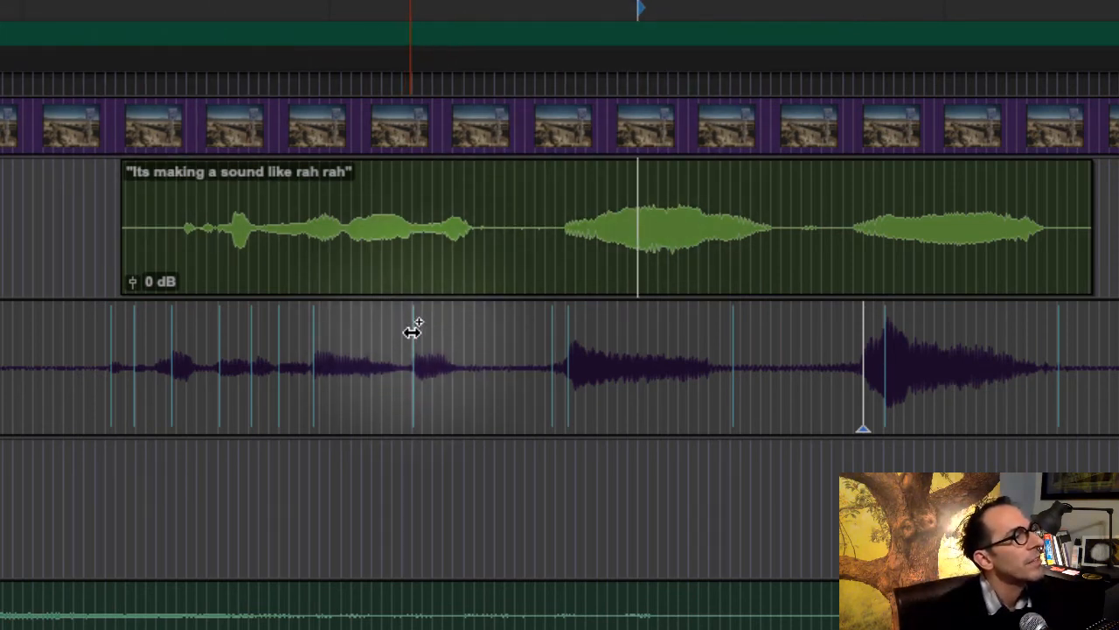
left_click_drag(412, 330, 439, 335)
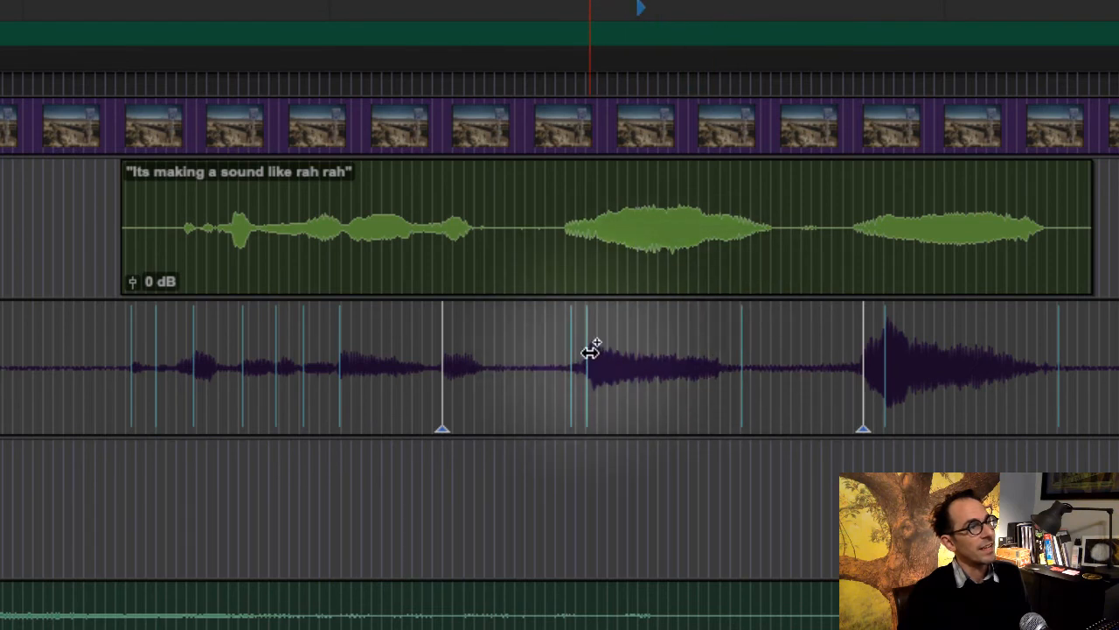
mouse_move(593, 349)
left_mouse_down()
mouse_move(617, 352)
mouse_move(577, 362)
mouse_move(686, 369)
mouse_move(574, 372)
mouse_move(652, 370)
mouse_move(580, 368)
mouse_move(606, 383)
left_mouse_up()
left_click_drag(743, 339, 779, 339)
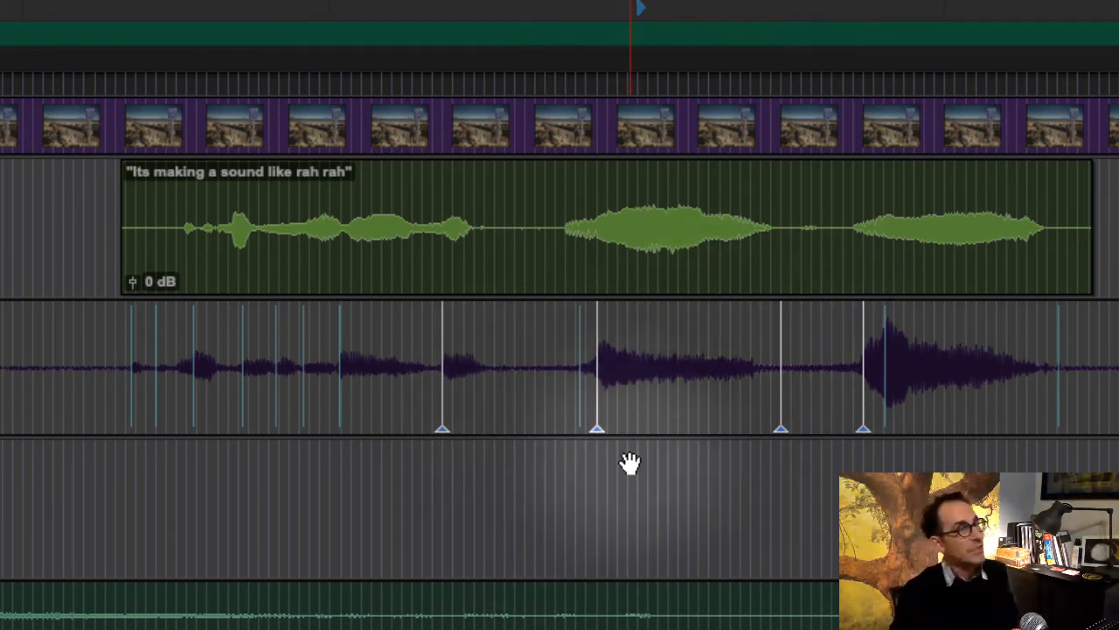
right_click(595, 390)
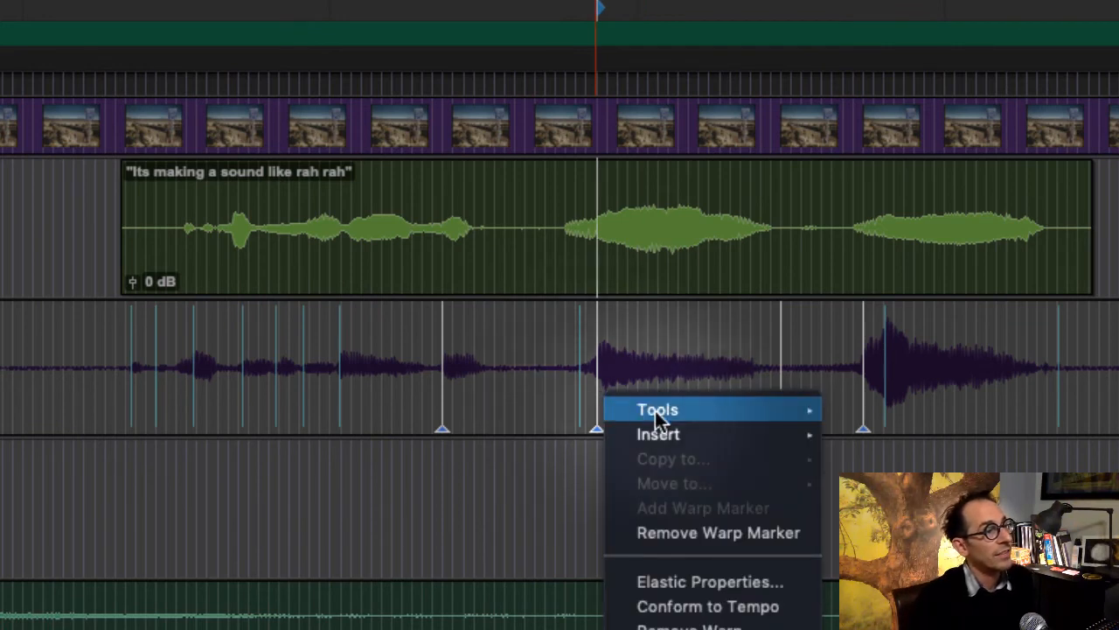
left_click(696, 532)
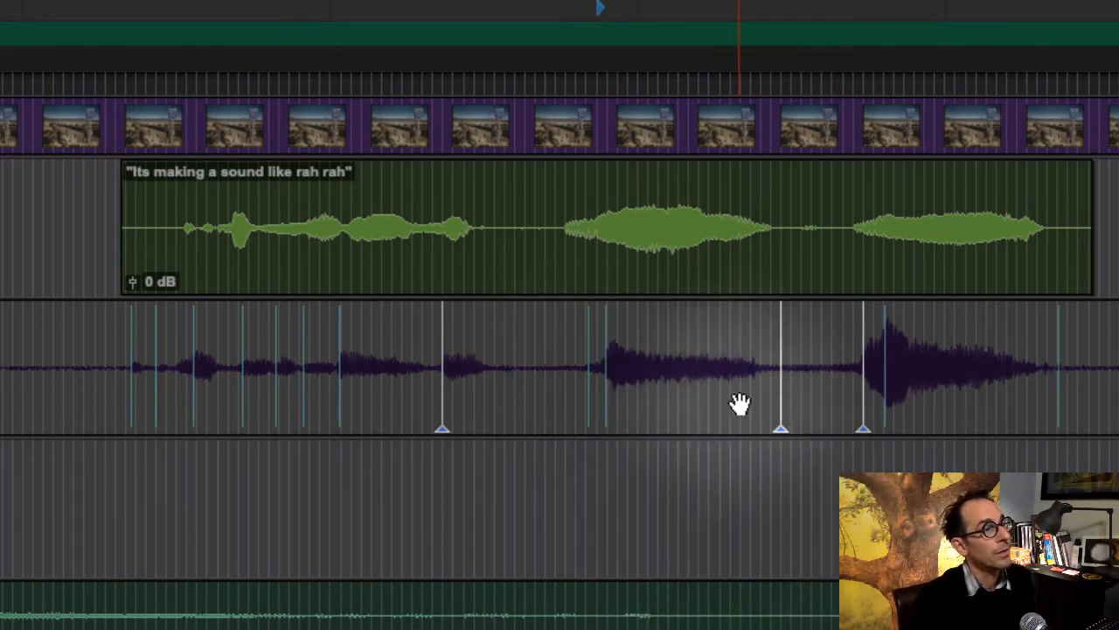
right_click(781, 354)
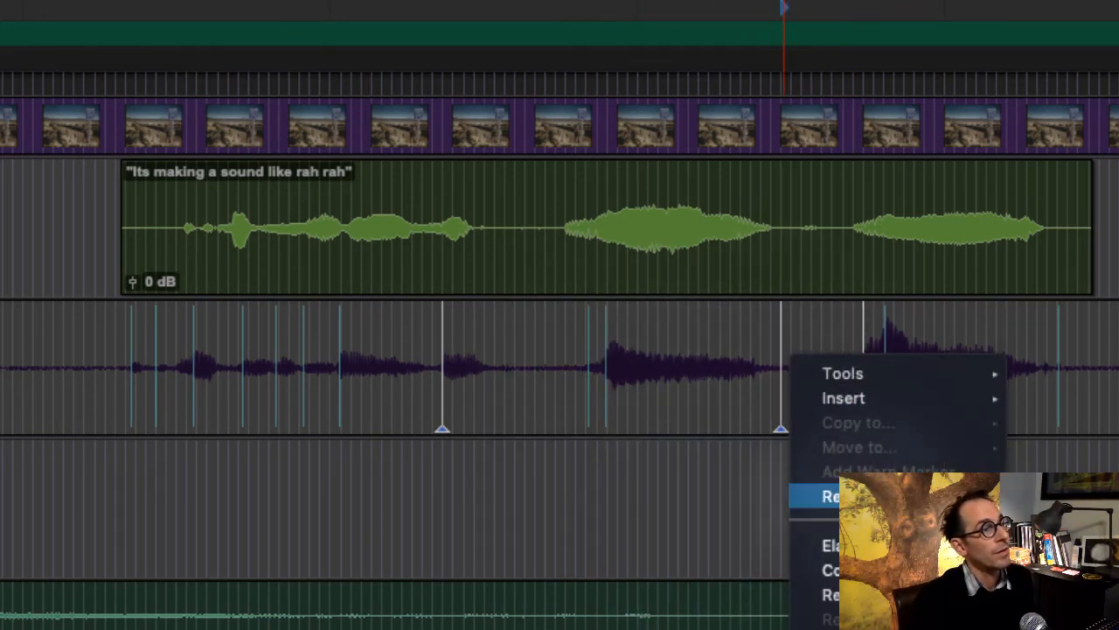
left_click(875, 495)
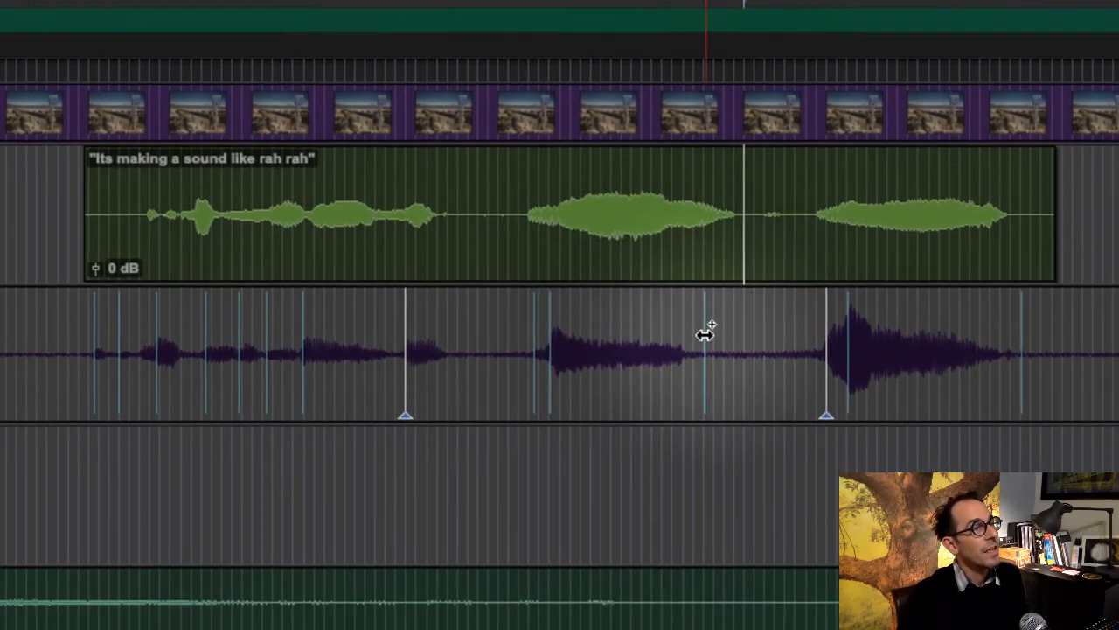
Step: Add warp markers after and at the start of the first "rah" on Working Dialog, and stretch the word later and earlier to match the Dialog waveform
right_click(741, 354)
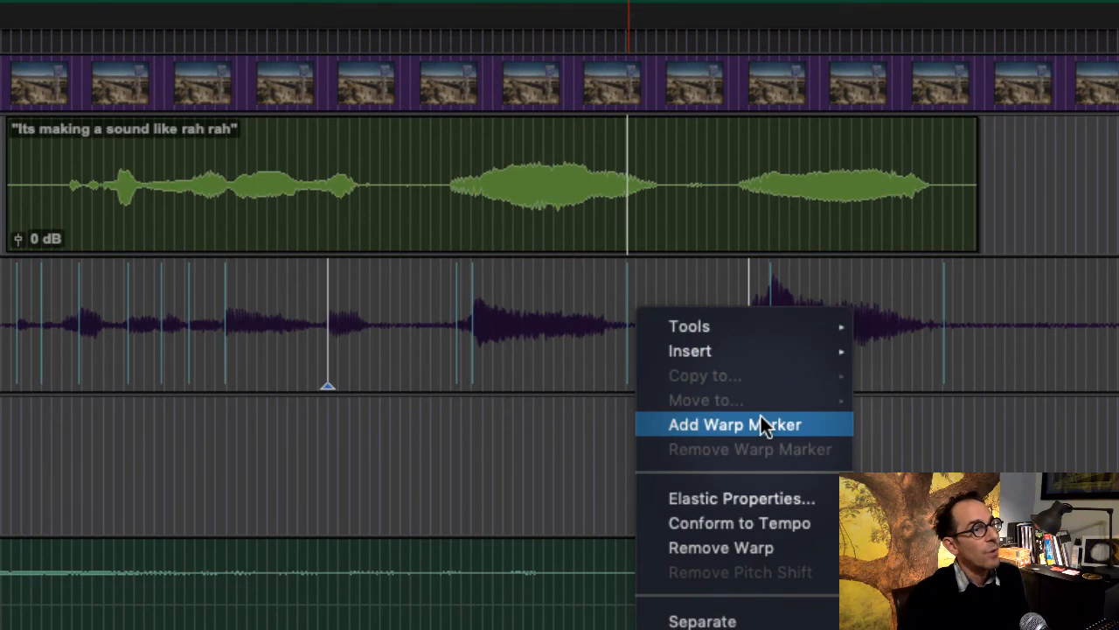
left_click(760, 424)
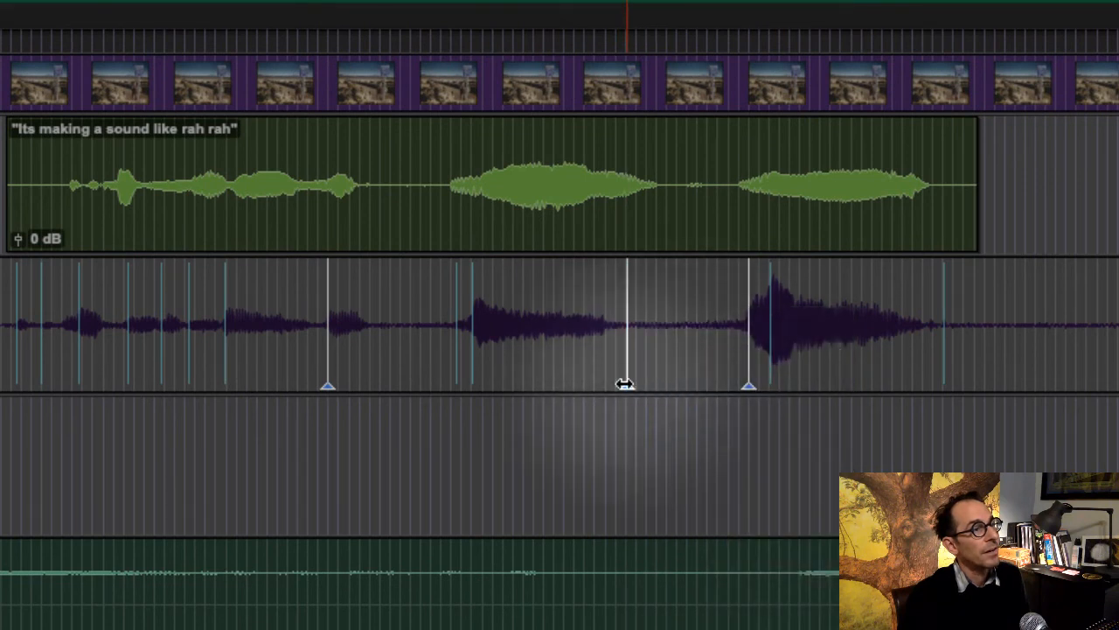
left_click_drag(626, 384, 655, 387)
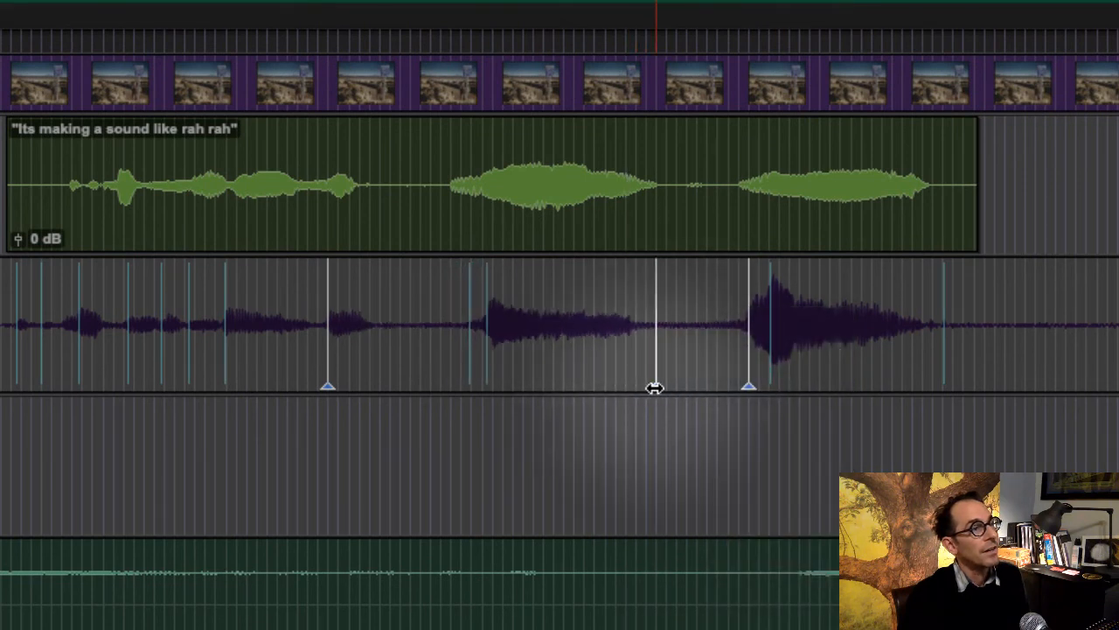
right_click(465, 357)
left_click(561, 463)
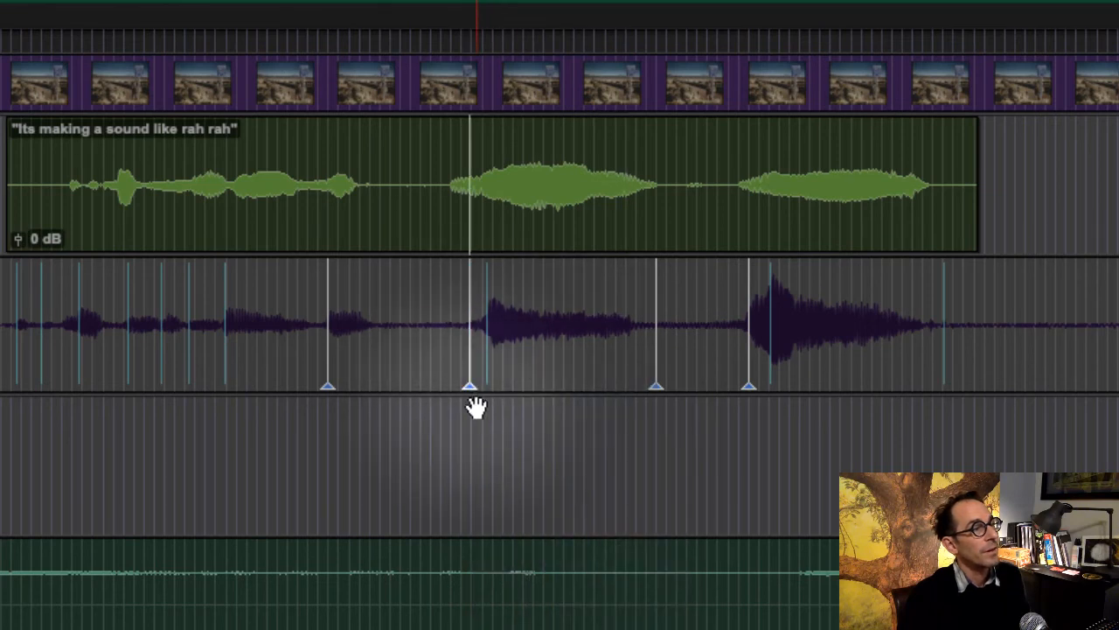
left_click_drag(467, 385, 448, 381)
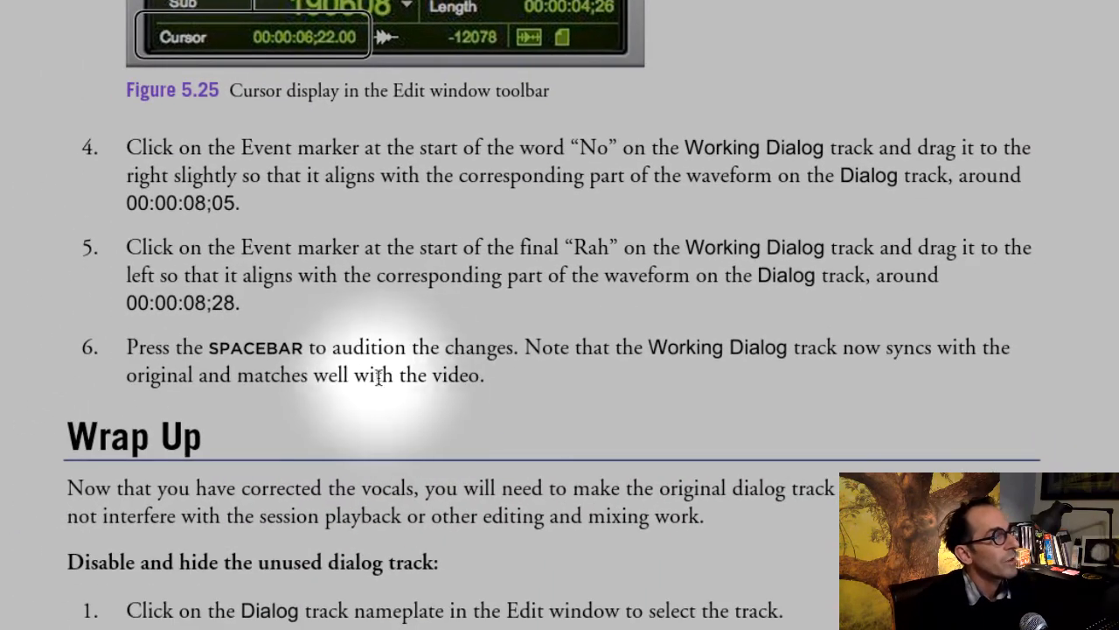
Step: Check step 6 in the e-book, and select from 00:00:00;08 to 00:00:11;14 across the Dialog and Working Dialog tracks in Pro Tools
scroll(419, 376, "down", 3)
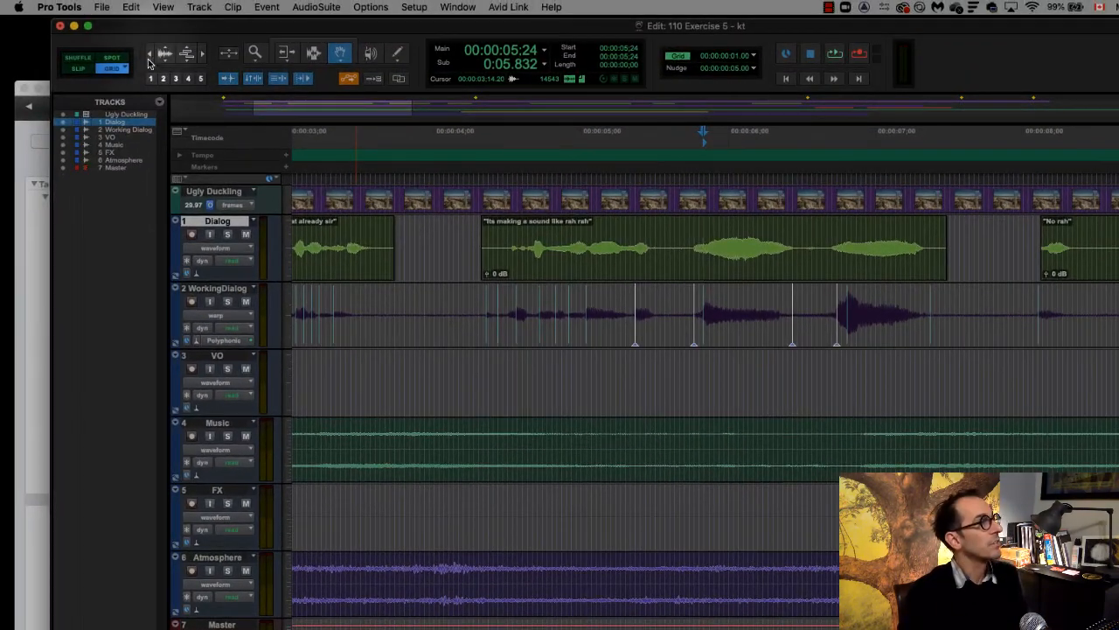
left_click(150, 54)
left_click(149, 54)
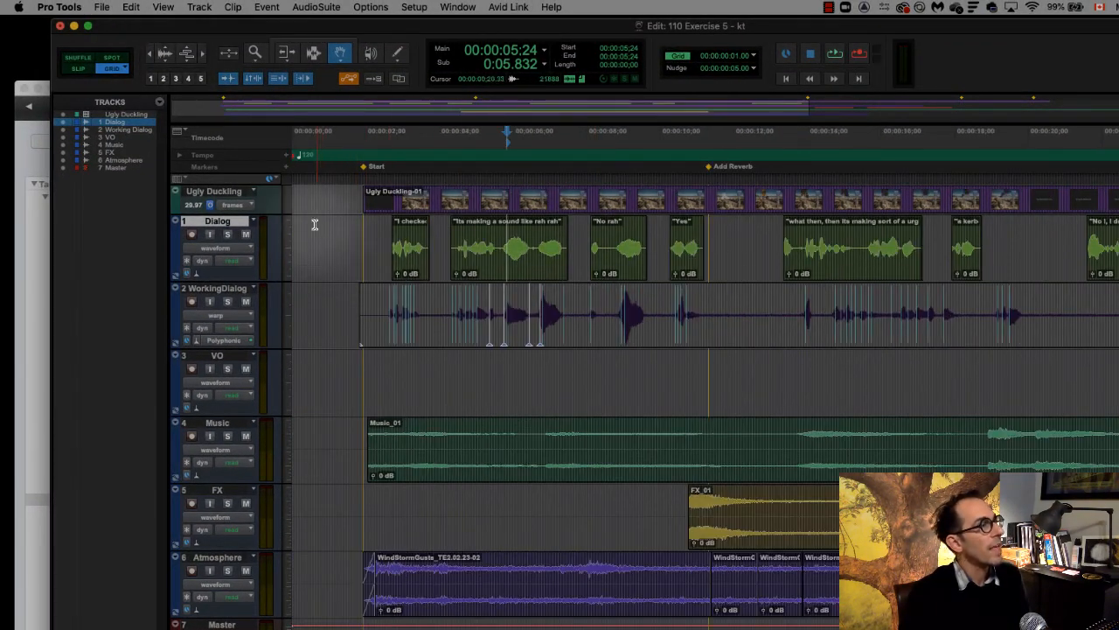
left_click(313, 54)
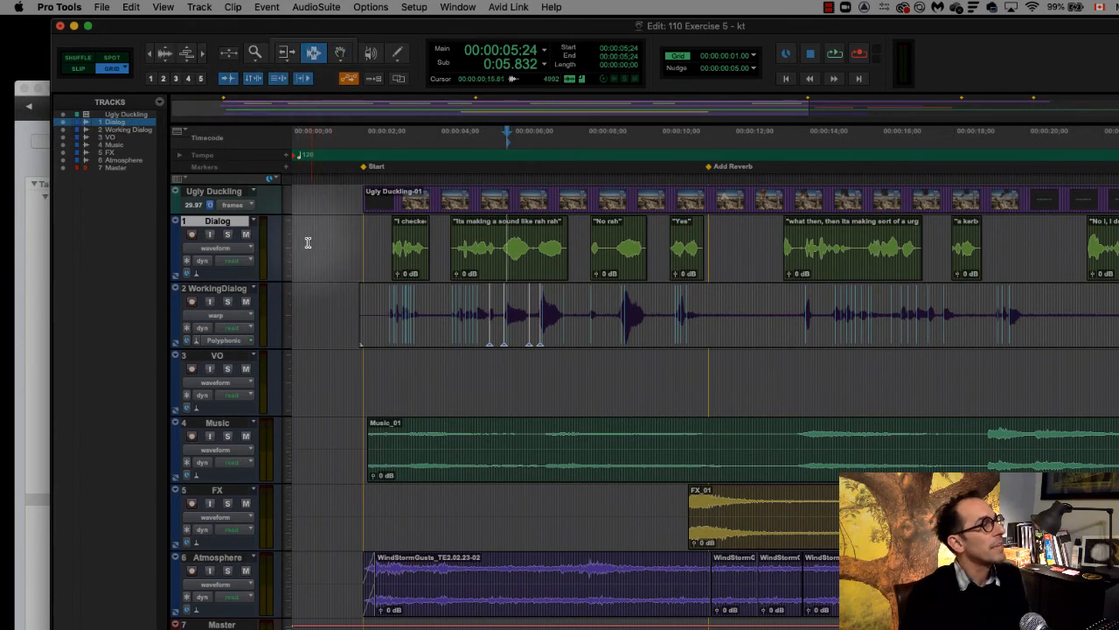
left_click_drag(300, 240, 714, 320)
Step: Show the Video window below the two dialog tracks, and play back the selection to audition the warped dialog
left_click(427, 7)
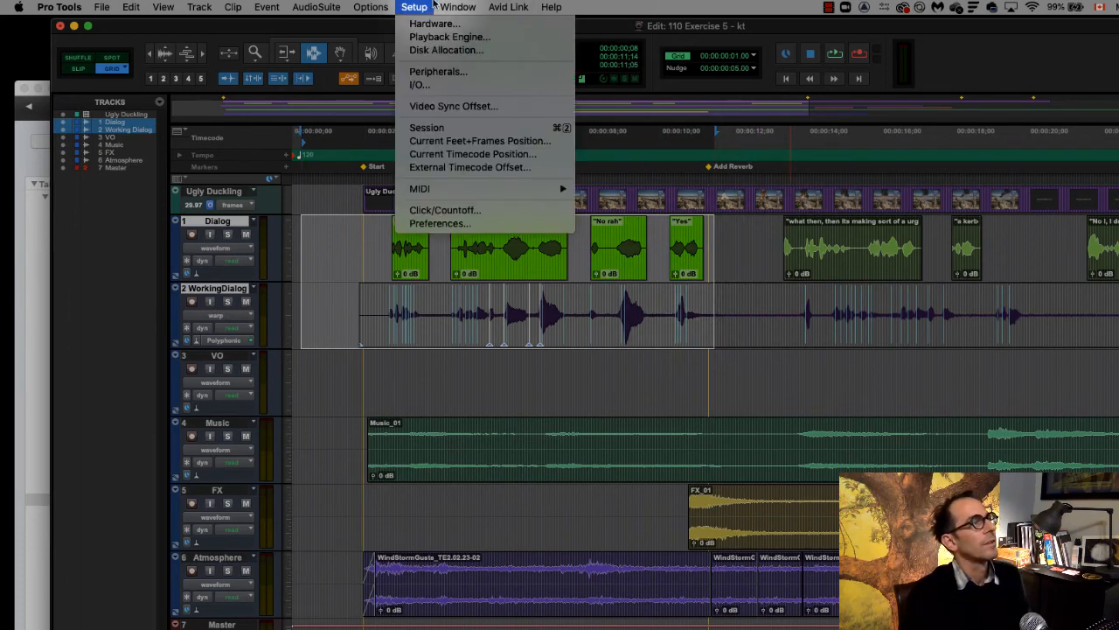
mouse_move(455, 7)
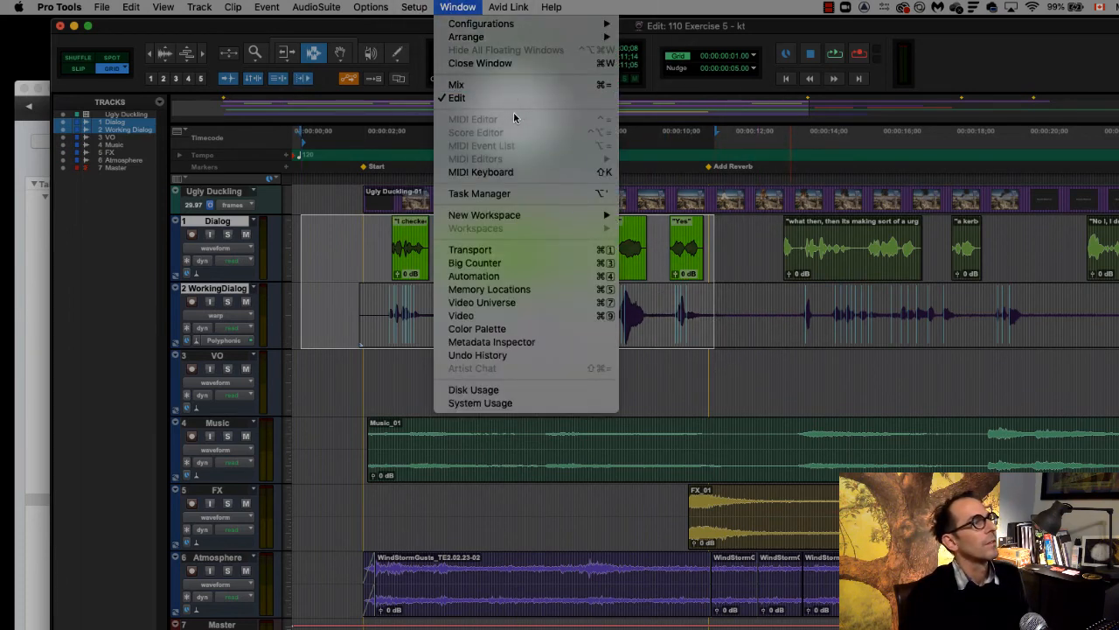
left_click(562, 315)
left_click_drag(545, 349, 542, 415)
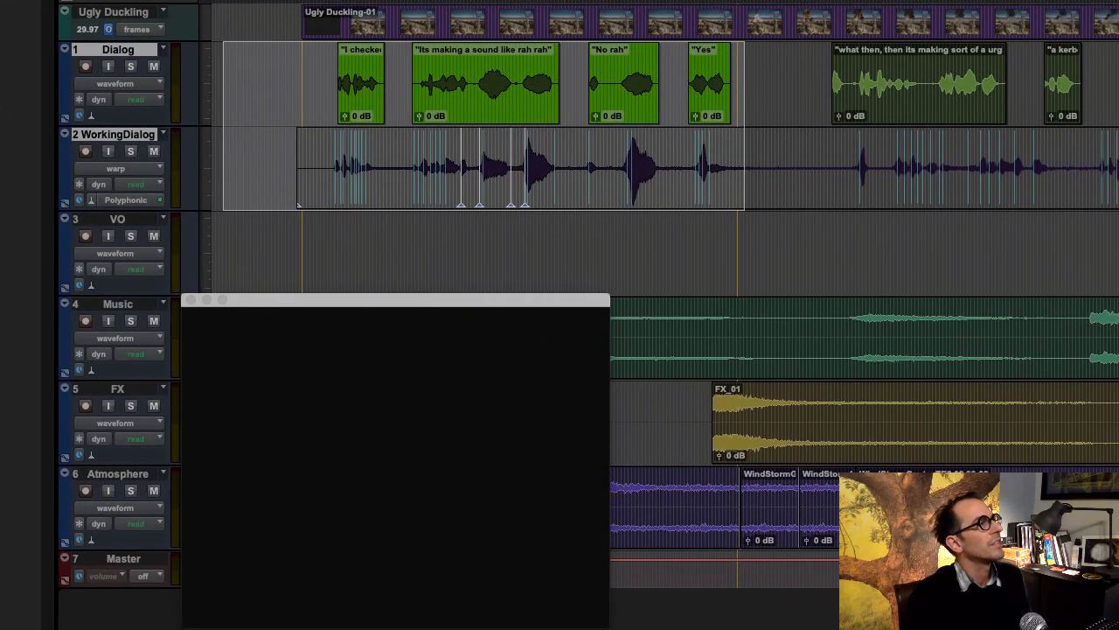
key("t")
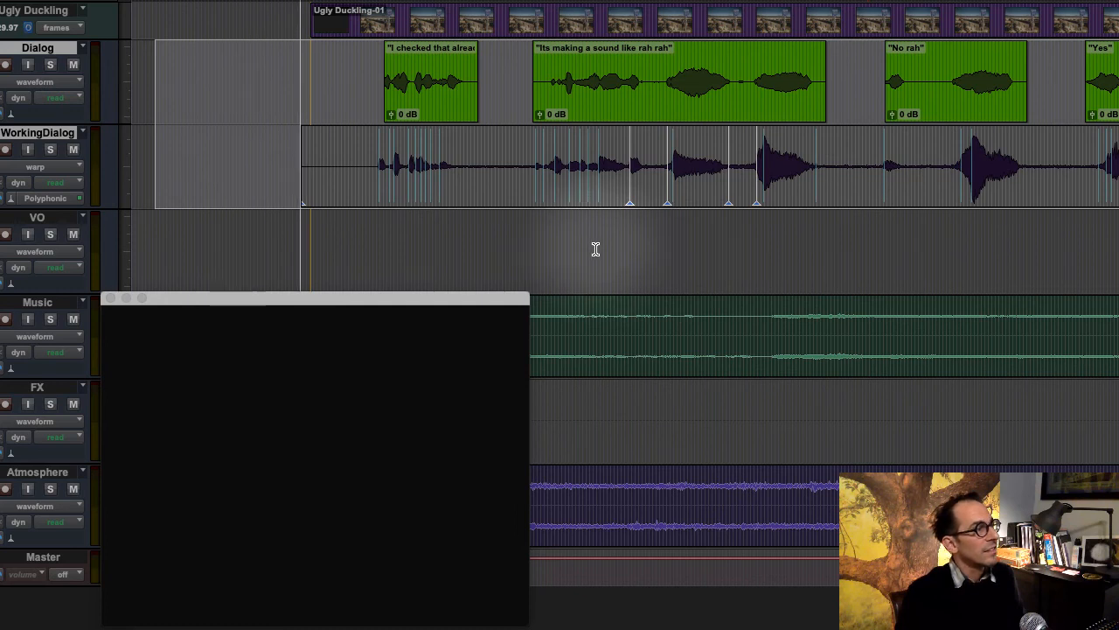
key("space")
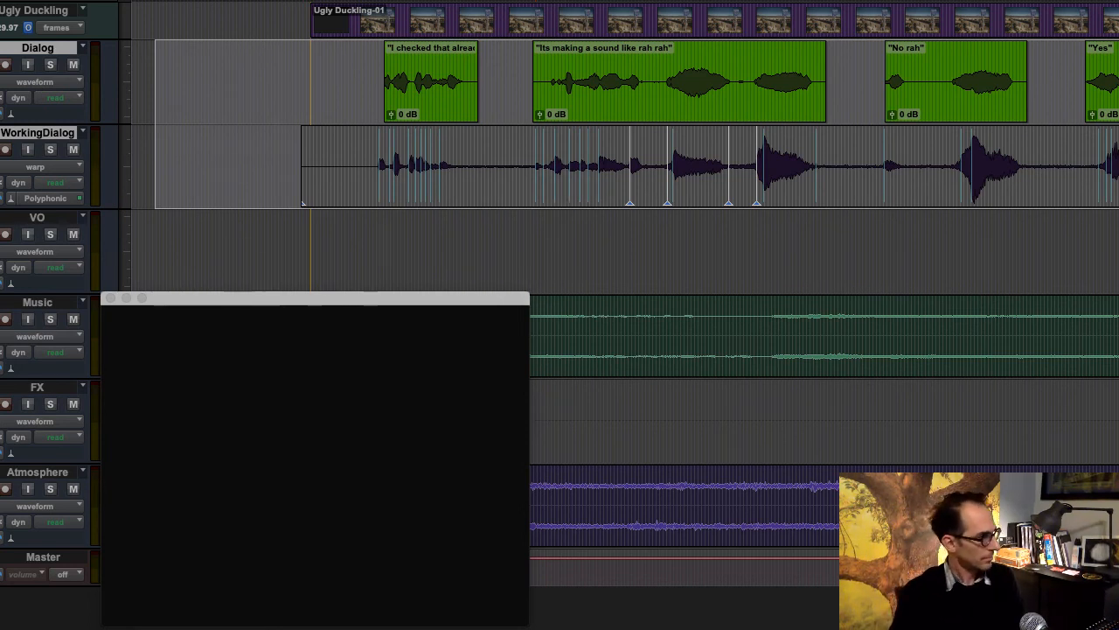
Step: Return to the e-book, close the Video window, and read the Wrap Up steps on disabling and hiding the unused dialog track
key("super+Tab")
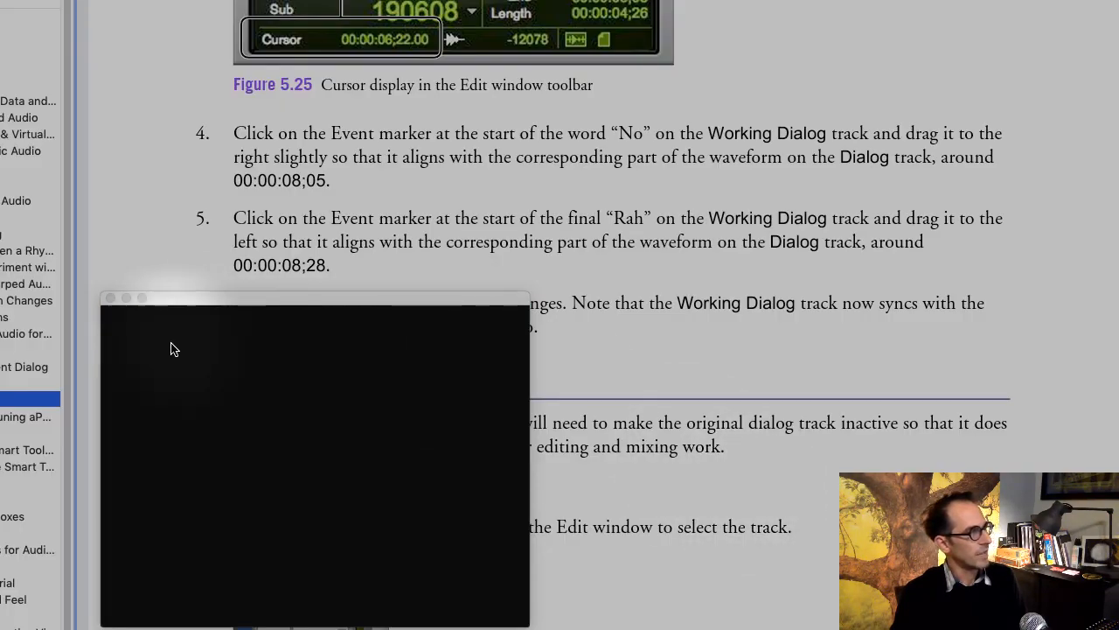
left_click(110, 299)
scroll(733, 399, "down", 10)
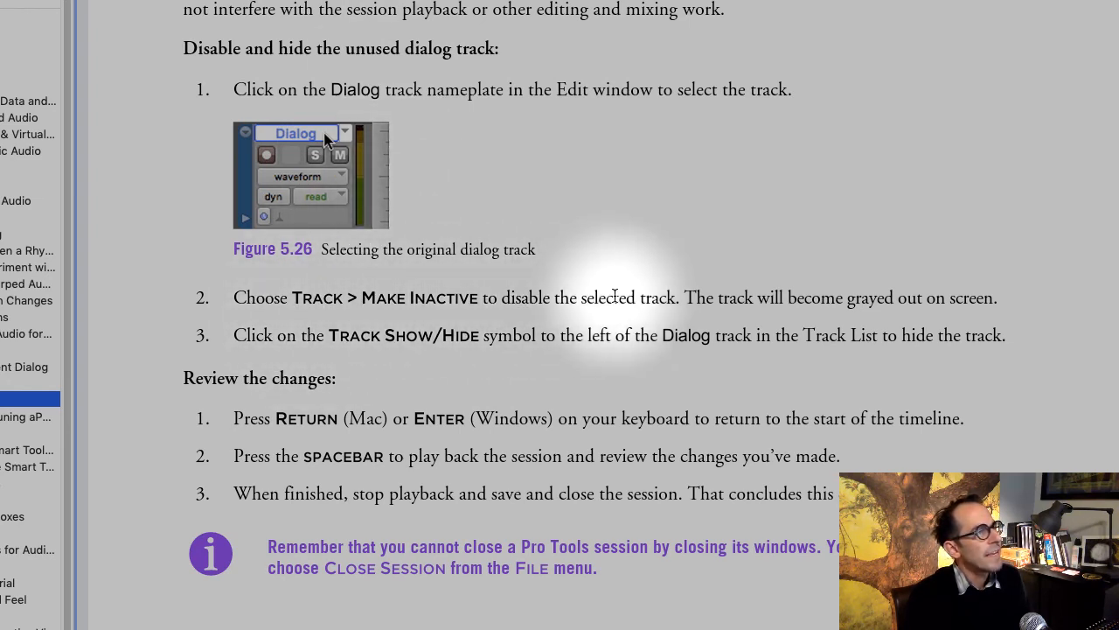
left_click_drag(578, 297, 1017, 343)
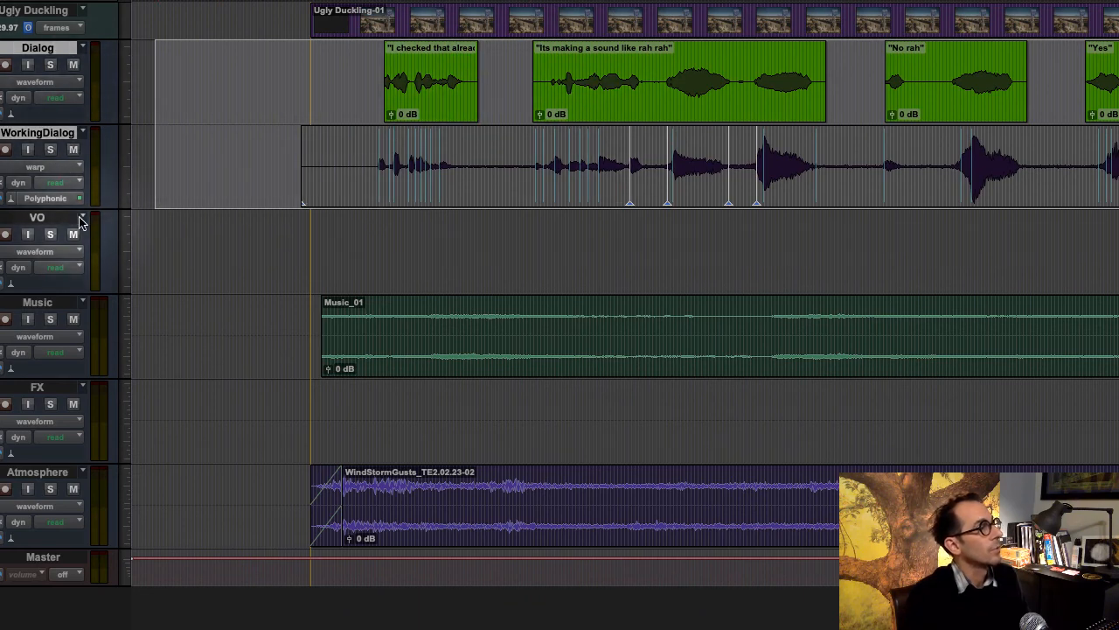
Step: In Pro Tools, select only the original Dialog track, make it inactive, and hide it from the Edit window
left_click(36, 218)
left_click(39, 48)
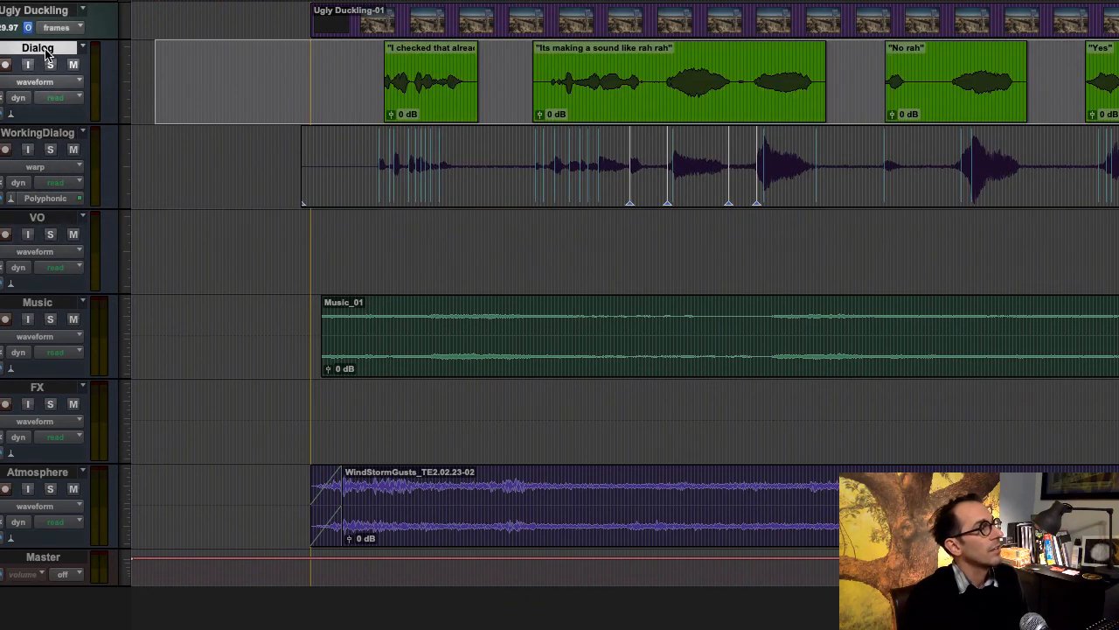
right_click(45, 52)
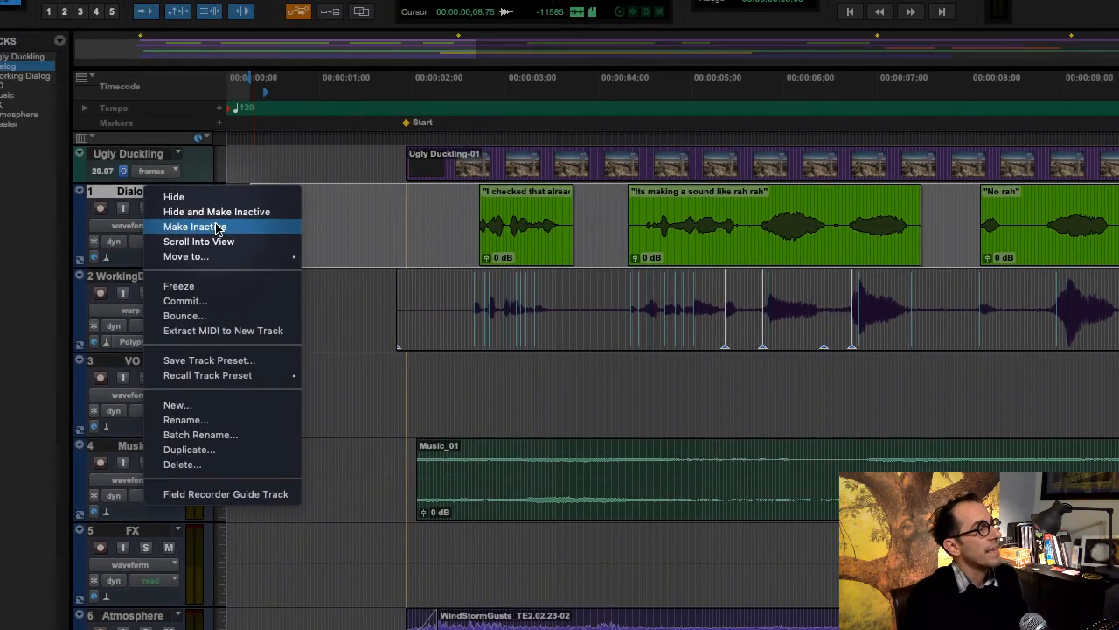
left_click(215, 228)
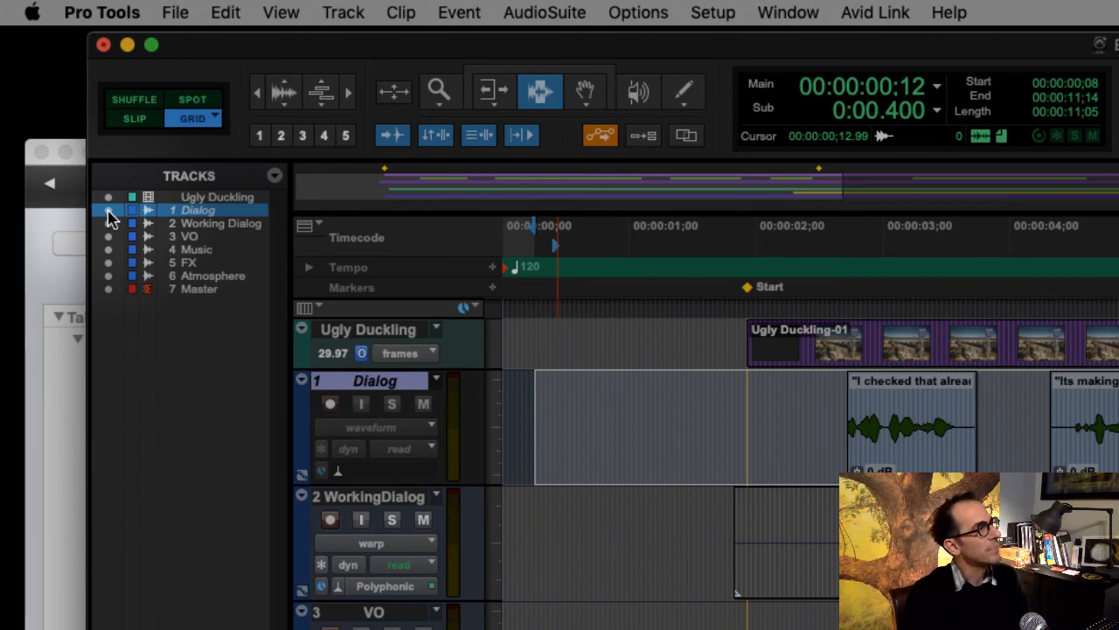
left_click(107, 211)
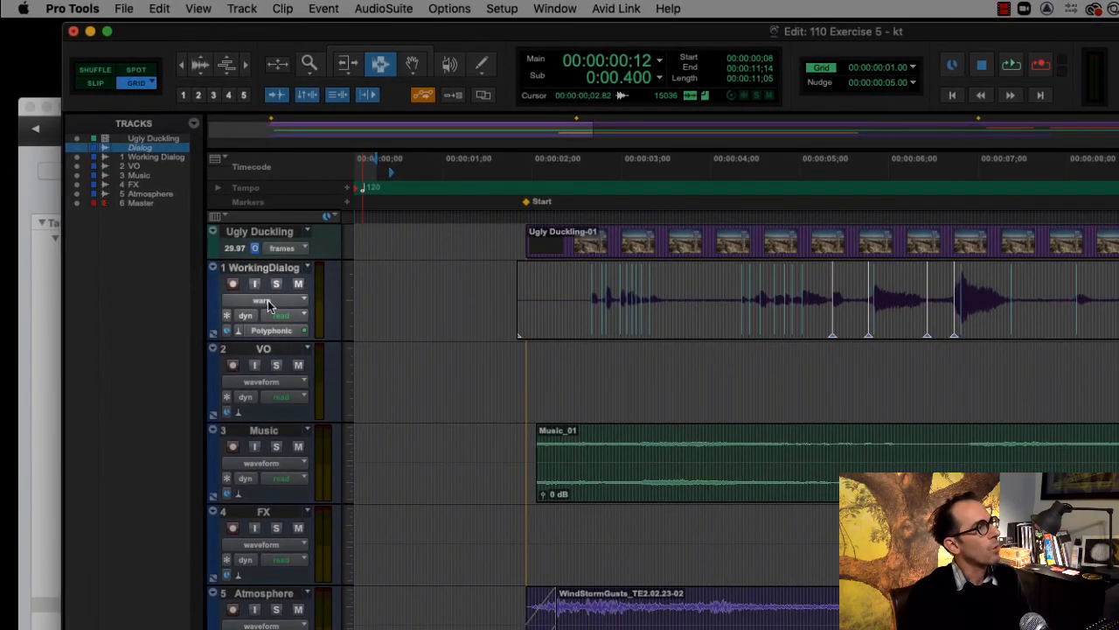
Step: Set the Working Dialog track to waveform view, and play back the session with the Video window shown below that track
left_click(265, 300)
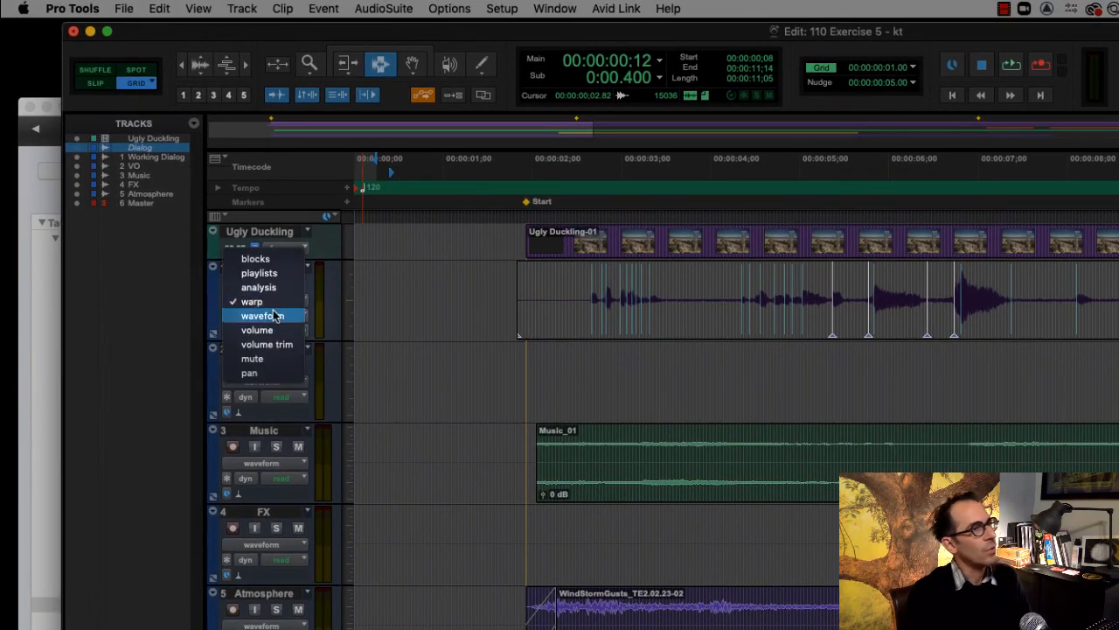
left_click(276, 316)
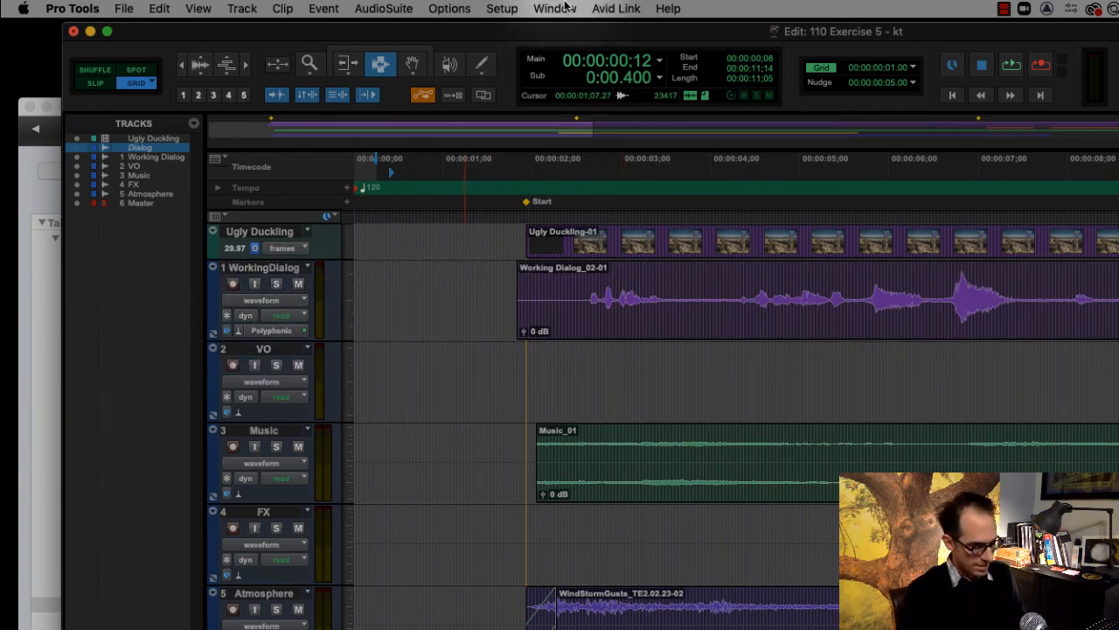
key("super+9")
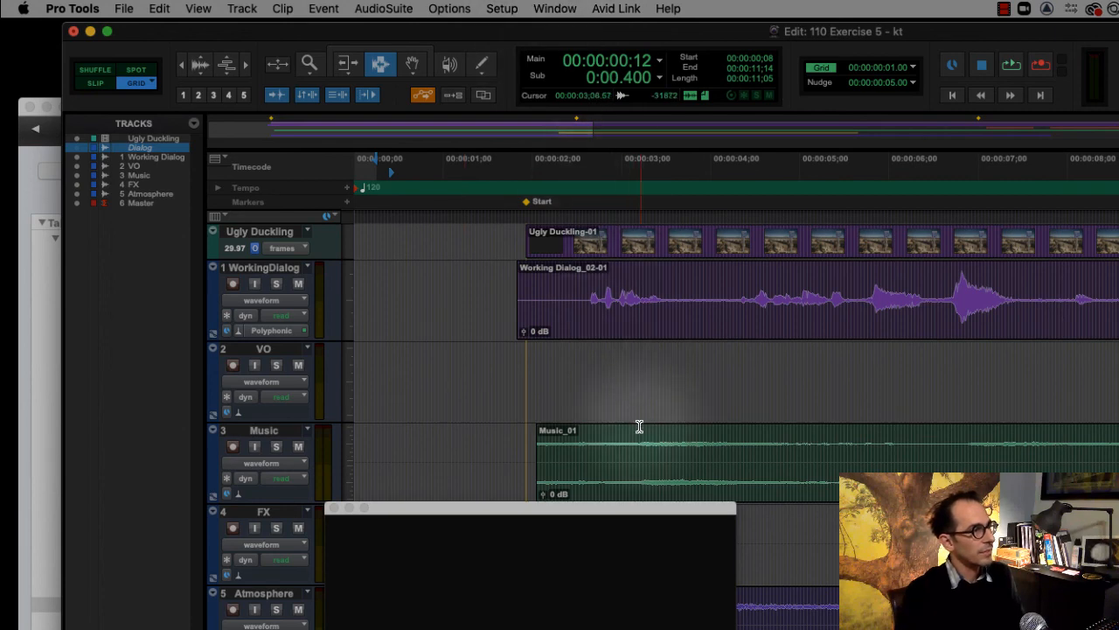
left_click_drag(539, 510, 540, 349)
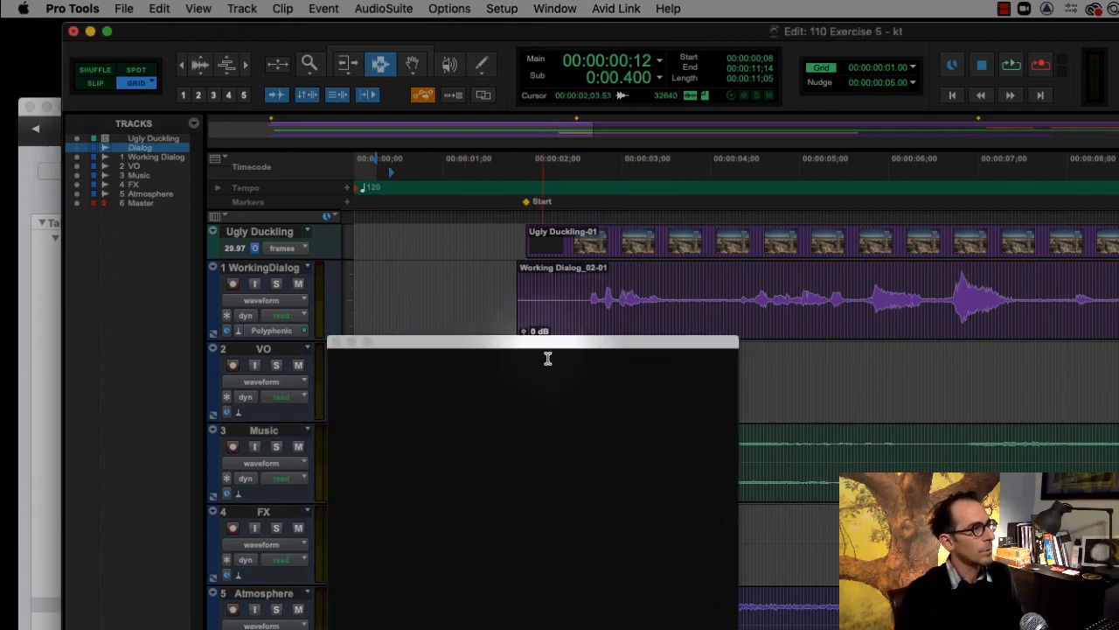
key("space")
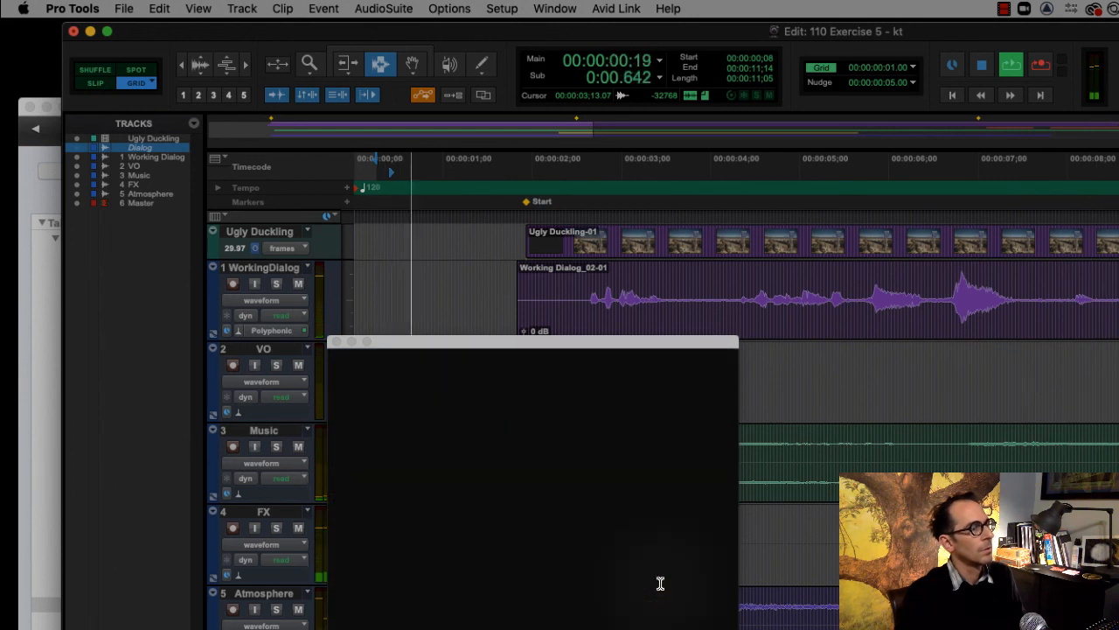
key("space")
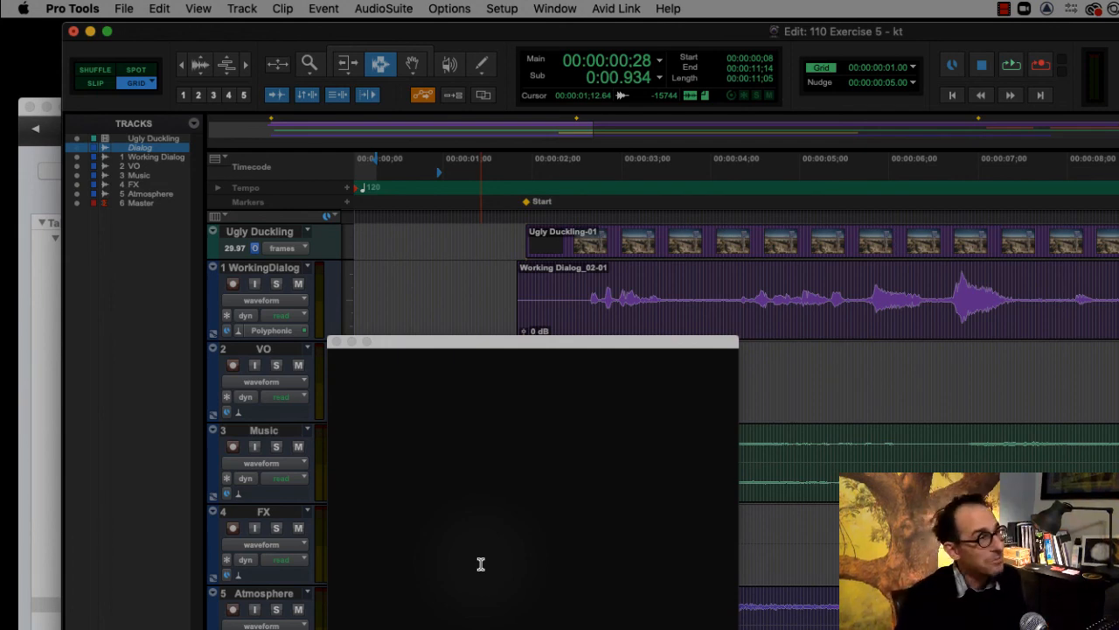
Step: Check the Wrap Up steps in the e-book with the Video window moved aside, and close the Video window back in Pro Tools
left_click(21, 229)
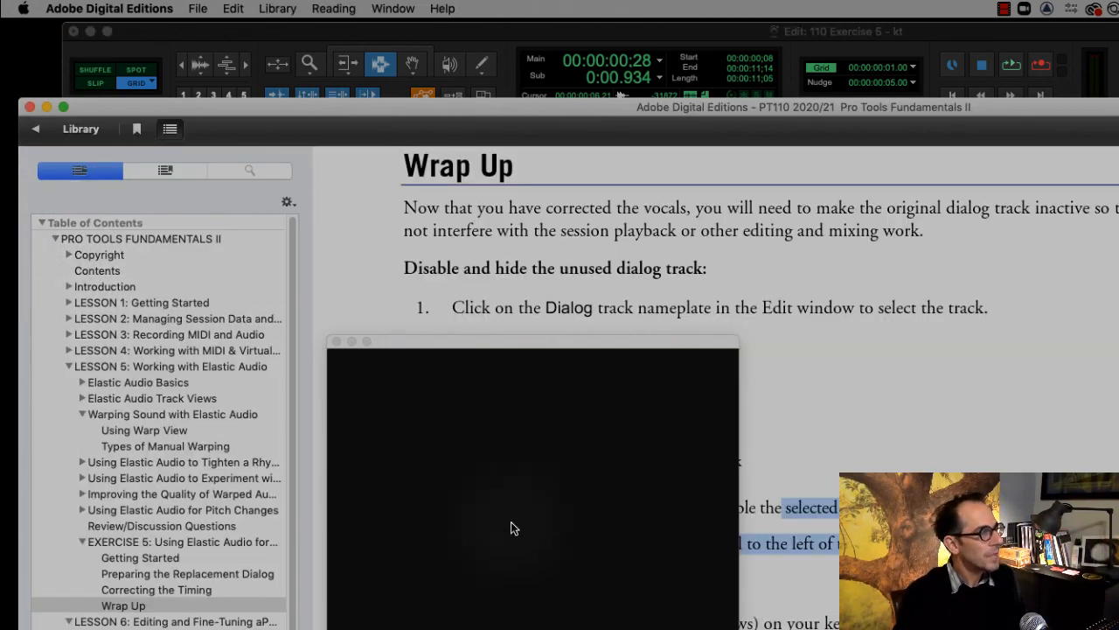
left_click_drag(591, 342, 991, 287)
left_click(429, 33)
left_click(839, 284)
Step: Select the Working Dialog track and set its track view back to warp
left_click(265, 269)
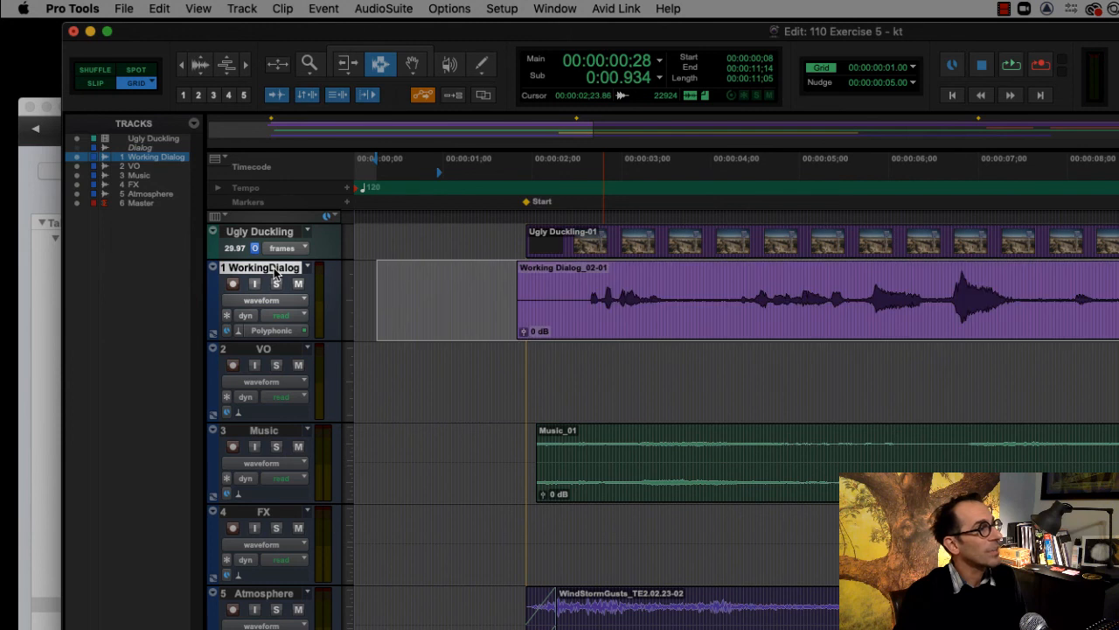
right_click(274, 270)
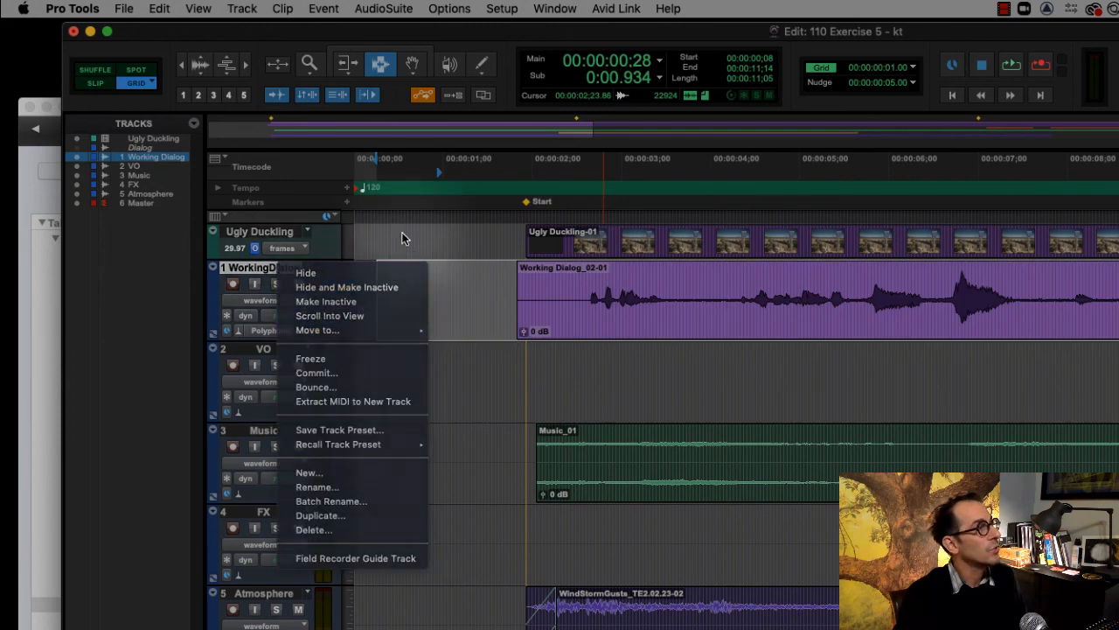
left_click(405, 239)
left_click(278, 298)
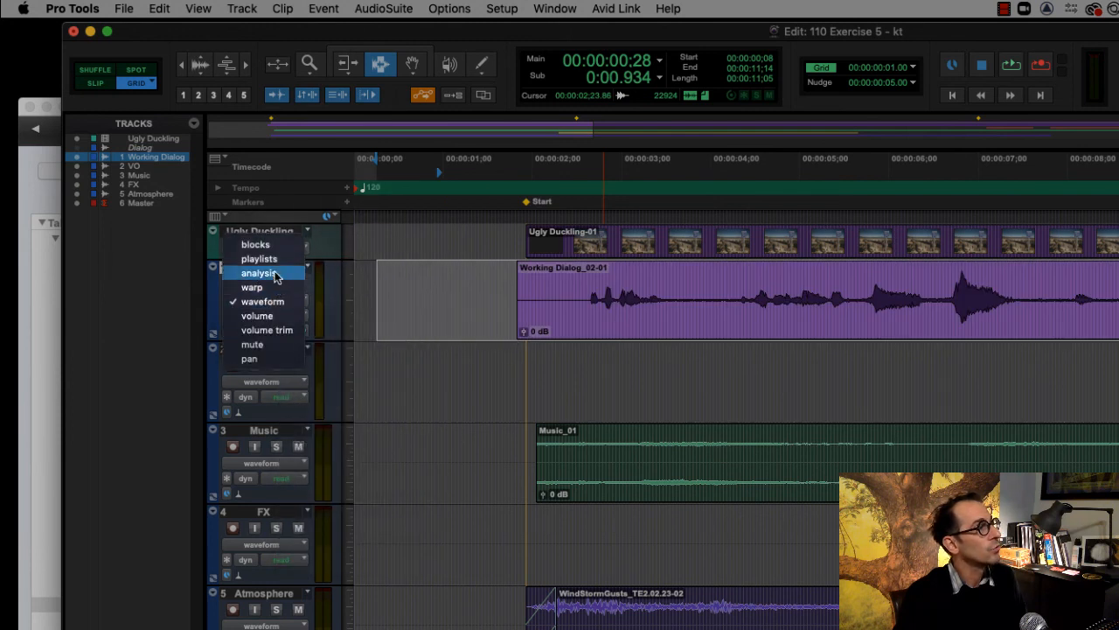
left_click(251, 287)
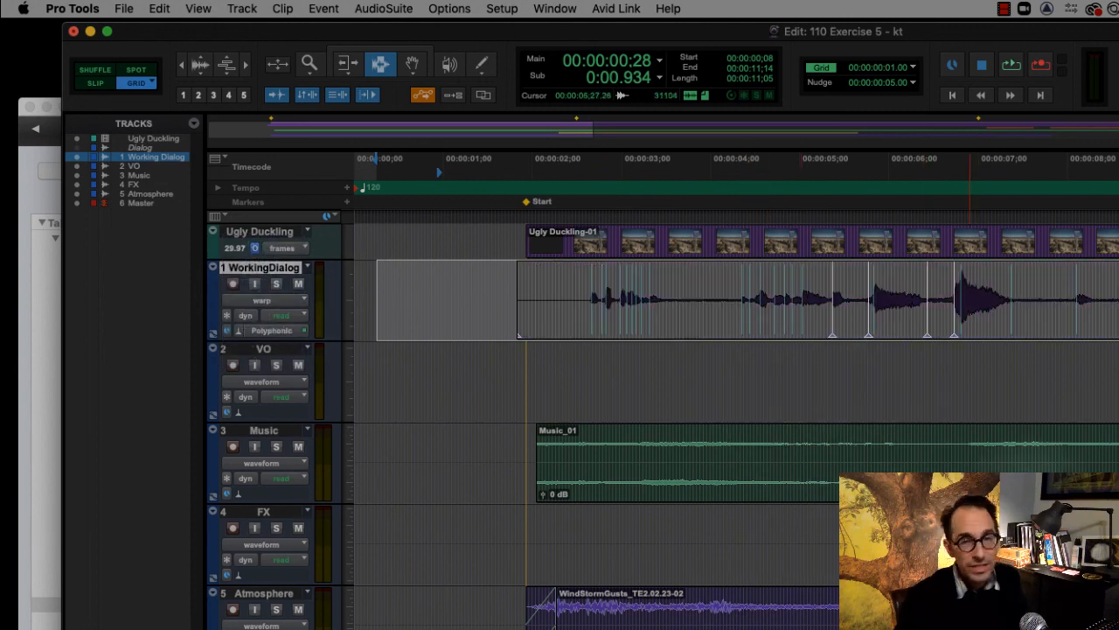